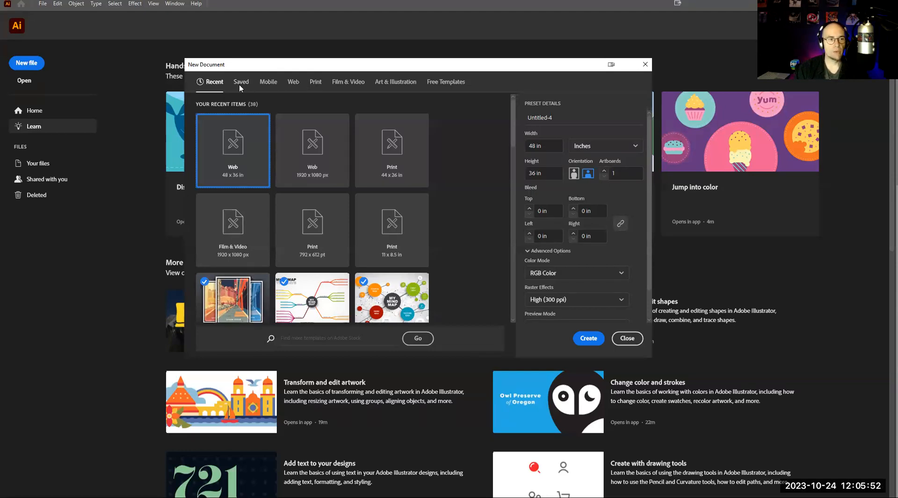
Choose the Letter preset from the print presets for the new document and name it demo.
click(317, 83)
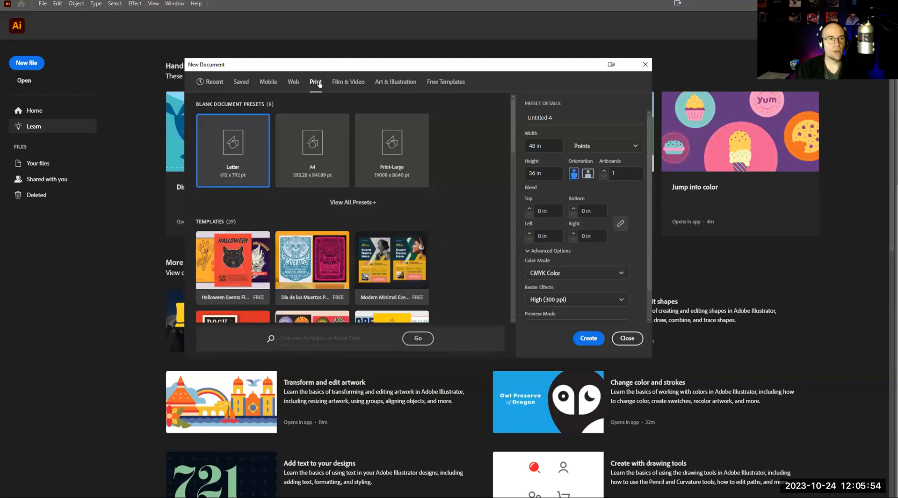
click(226, 161)
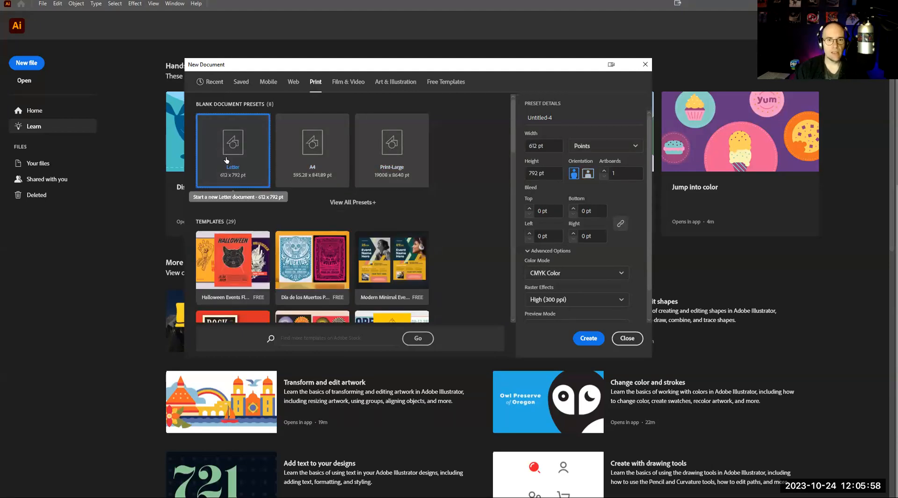
click(292, 83)
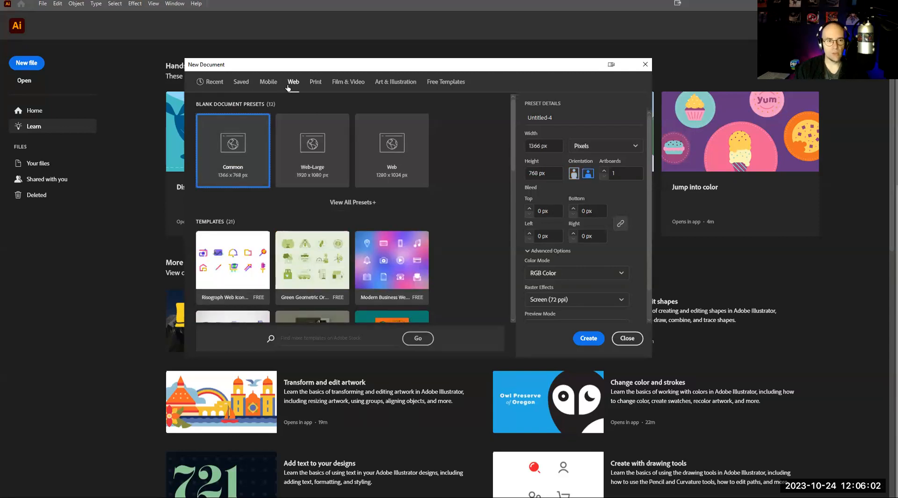
click(221, 85)
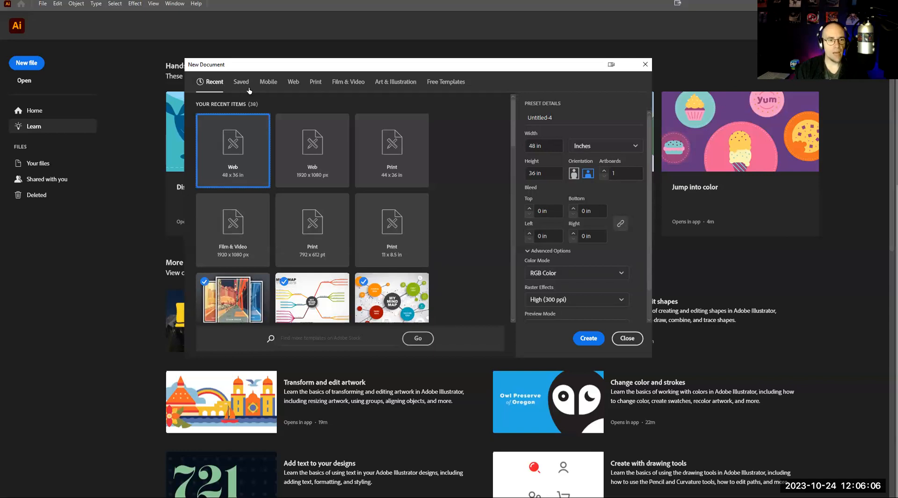
click(318, 82)
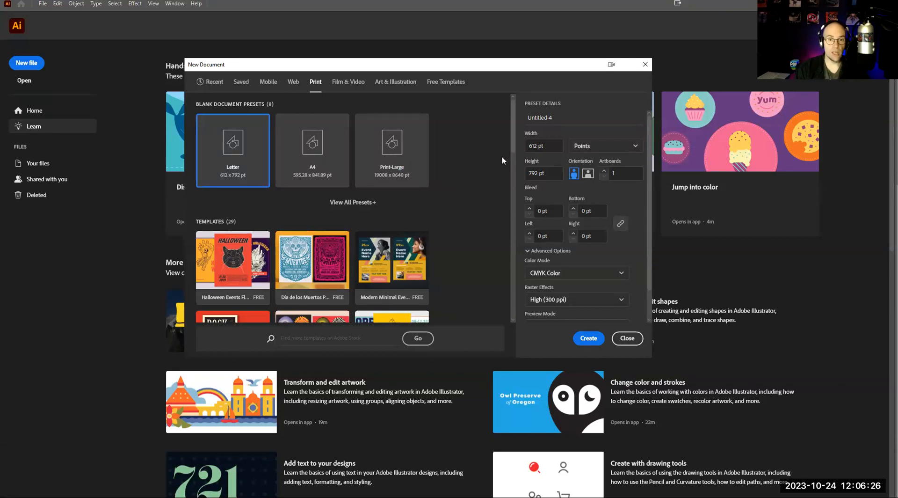
drag(564, 117, 528, 116)
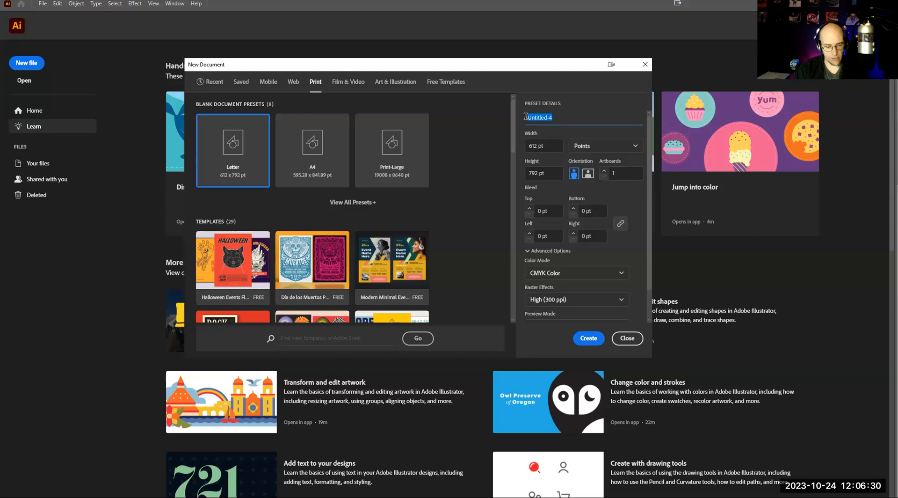
text(demo)
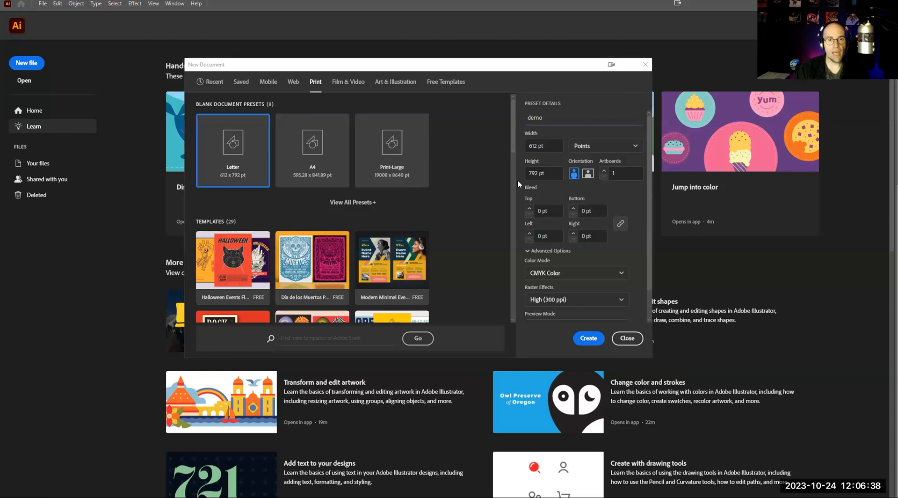
Set the new document's units to inches, its width to 48 in and its height to 36 in.
click(599, 147)
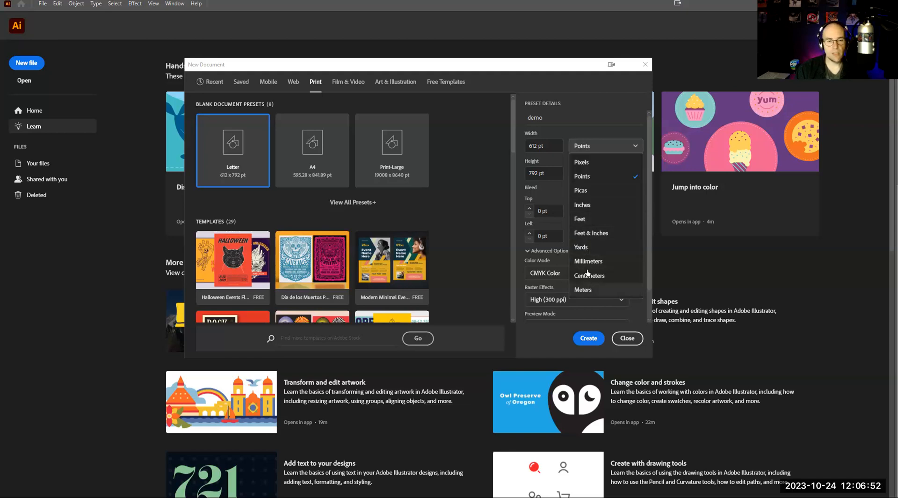
click(591, 205)
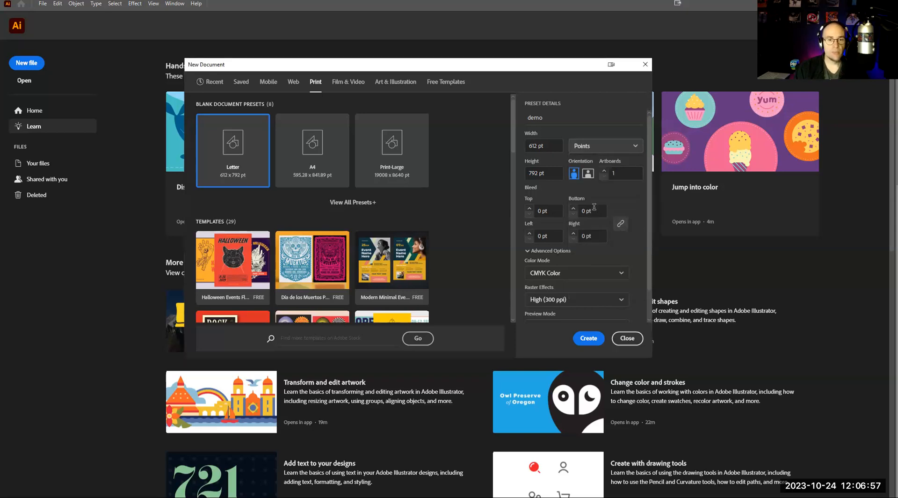
click(535, 145)
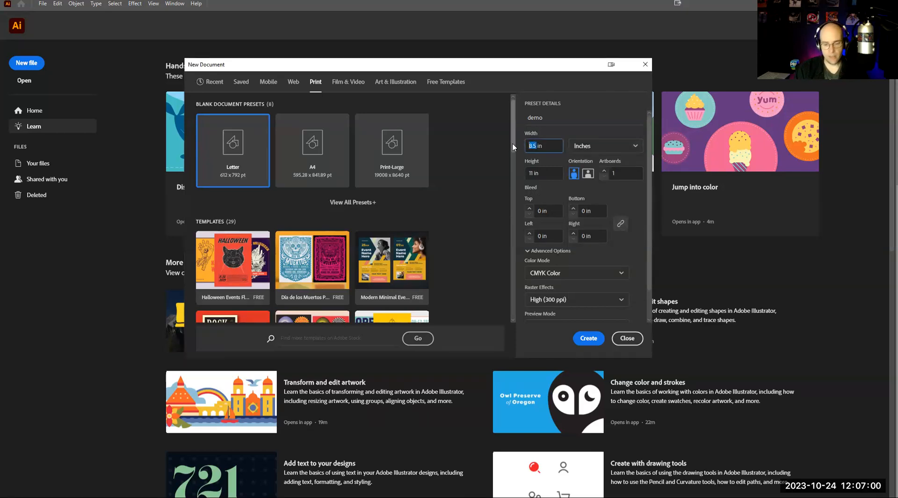
text(48)
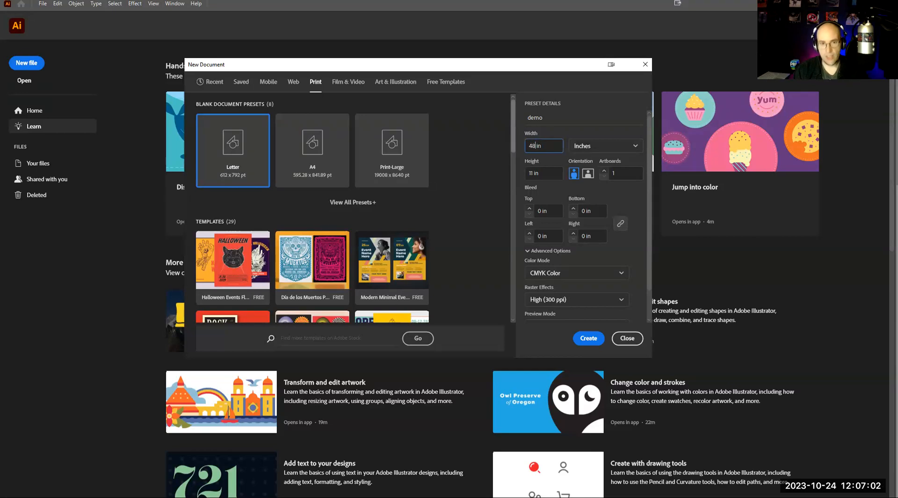
click(533, 172)
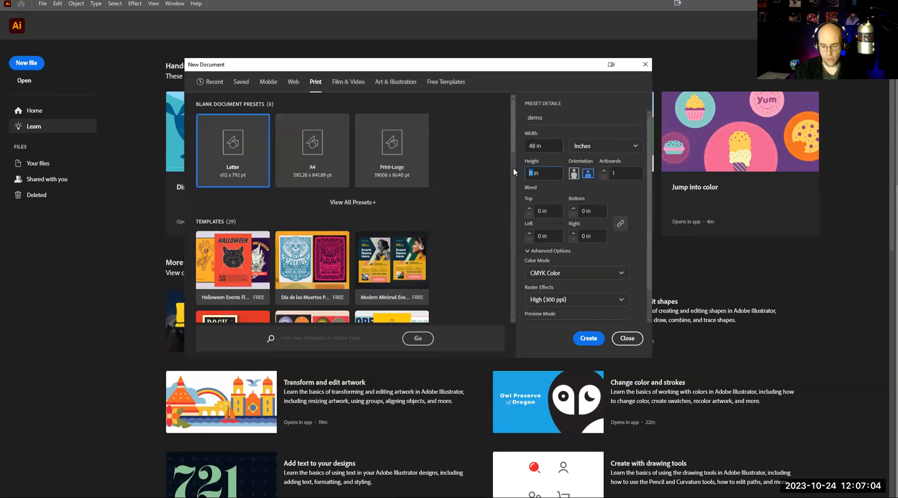
text(36)
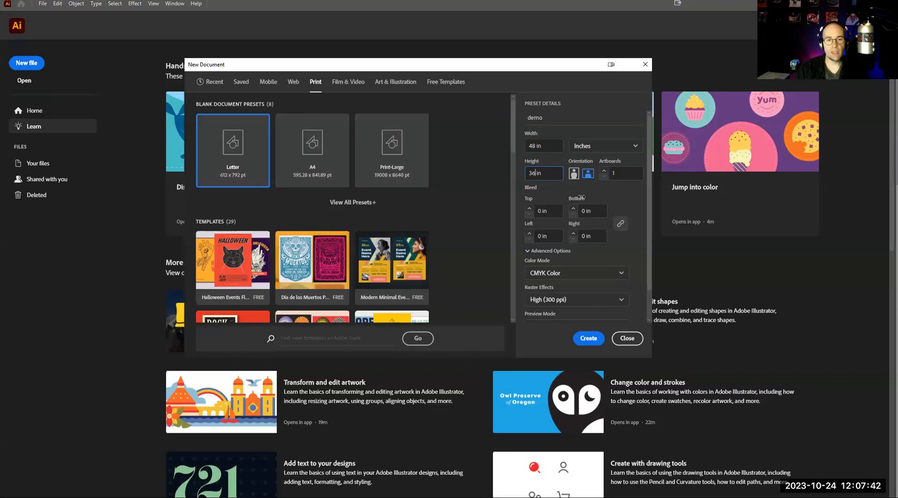
Use CMYK Color as the color mode and create the document.
scroll(571, 224, down, 1)
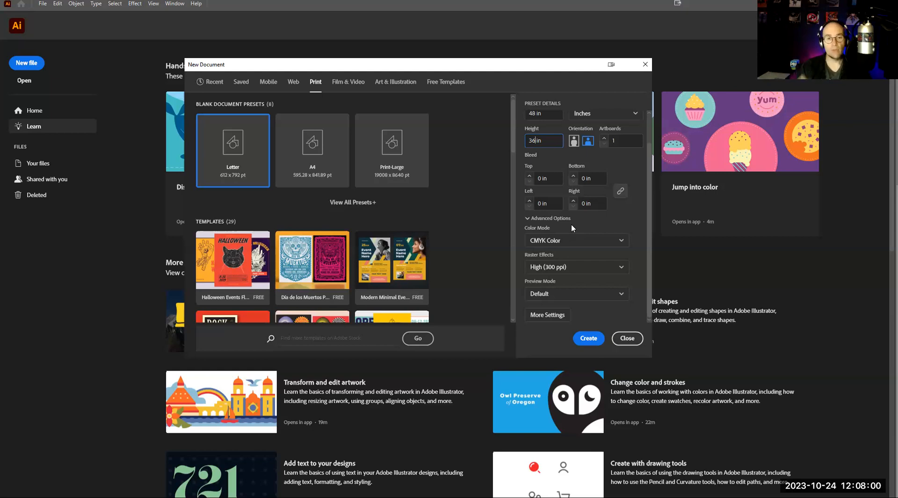
click(568, 240)
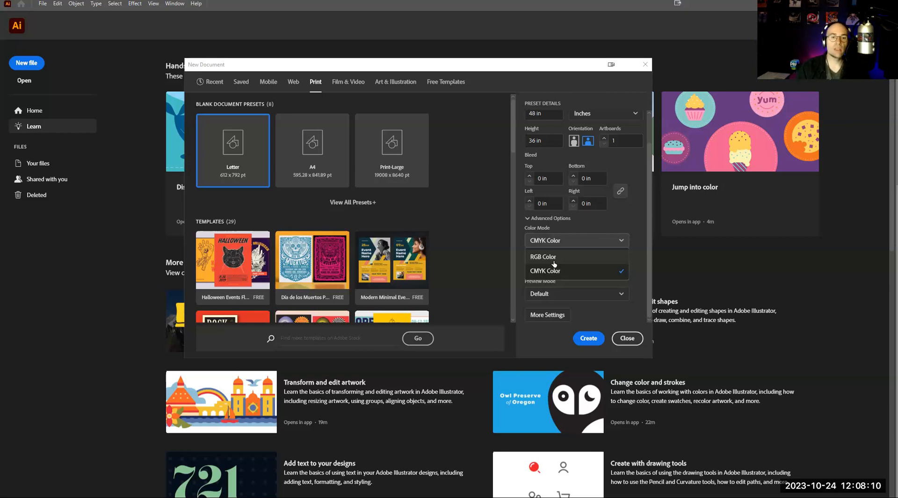
click(553, 272)
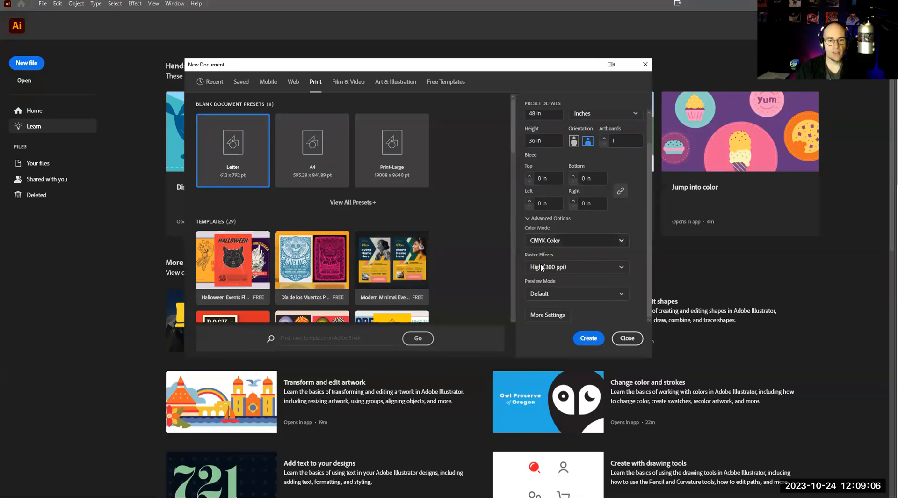
click(583, 340)
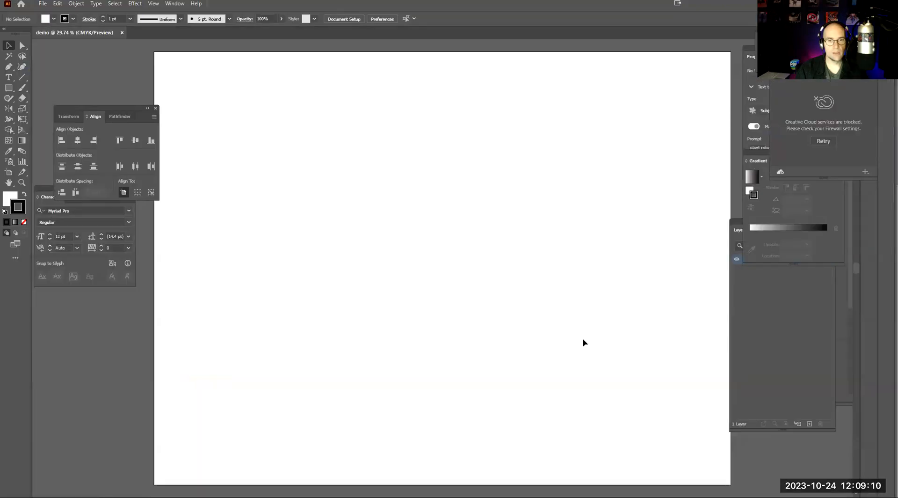
Clear the workspace by closing the floating Align, Character, Properties, Gradient and Layers panels.
click(155, 108)
click(131, 189)
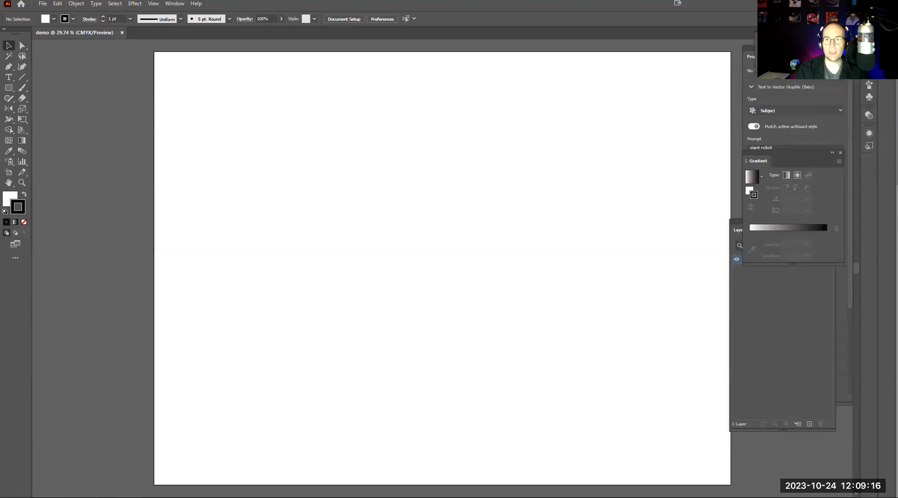
click(846, 49)
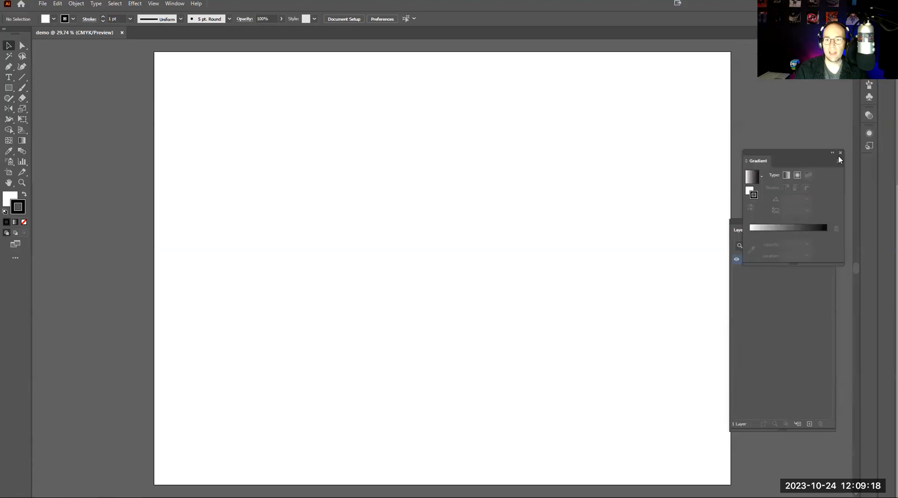
click(840, 153)
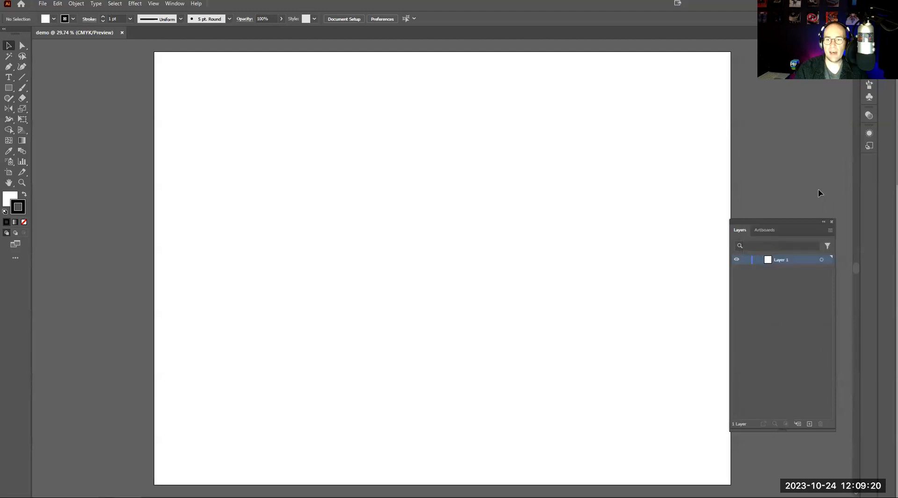
click(831, 221)
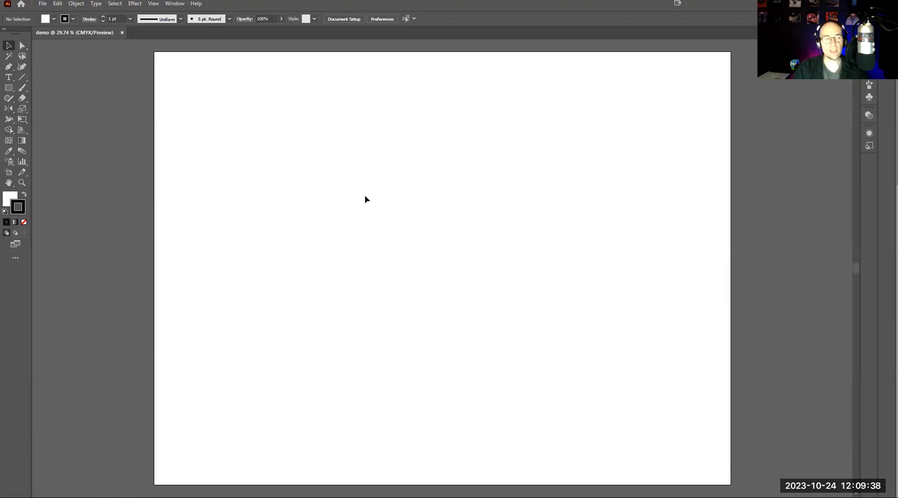
Draw a rectangle about 3.4 by 5.8 in on the pasteboard beside the artboard, and delete it.
click(9, 90)
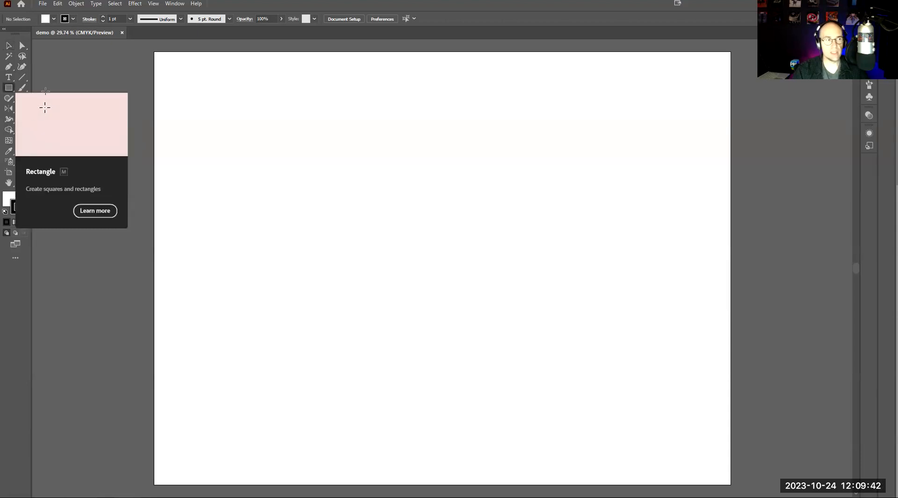
drag(86, 81, 126, 150)
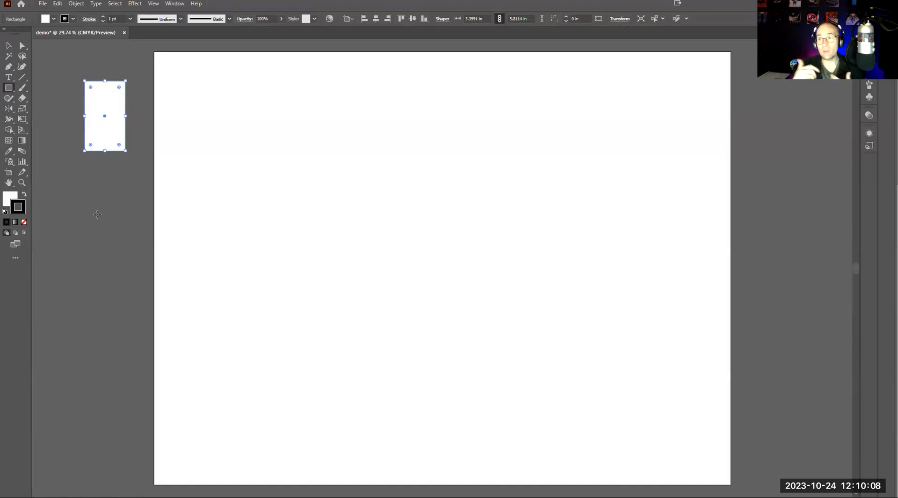
click(8, 44)
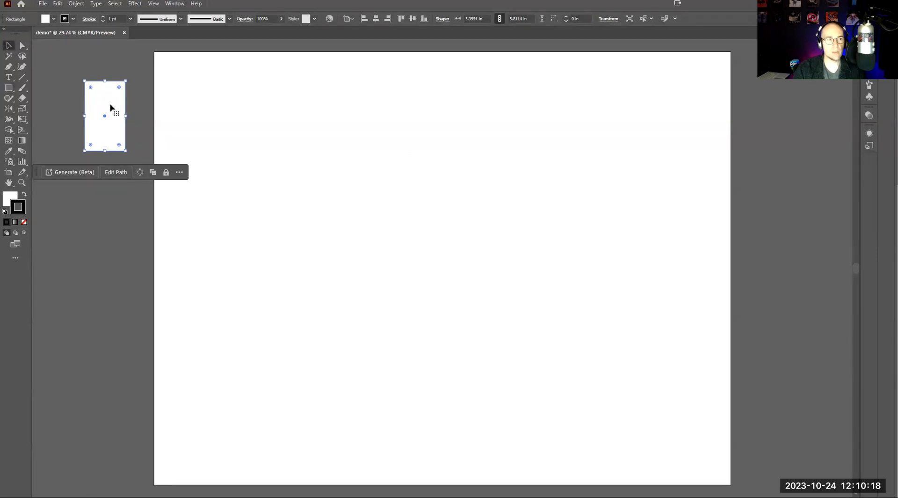
key(Delete)
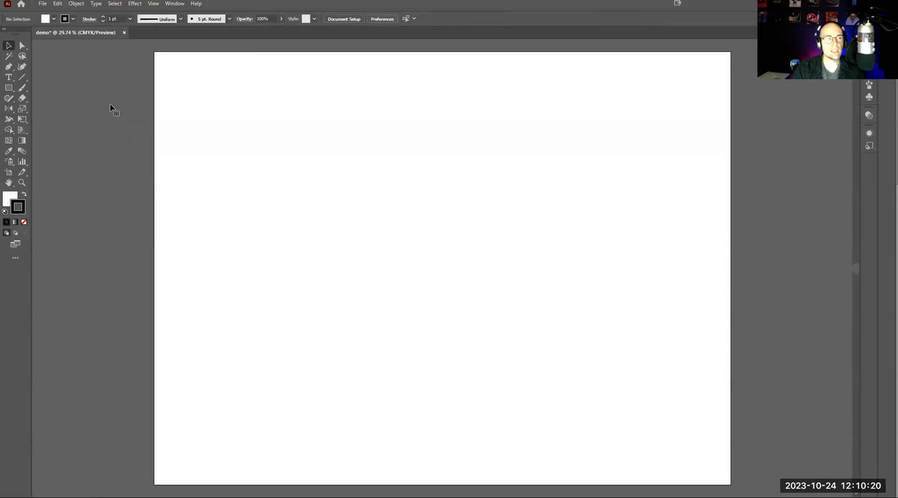
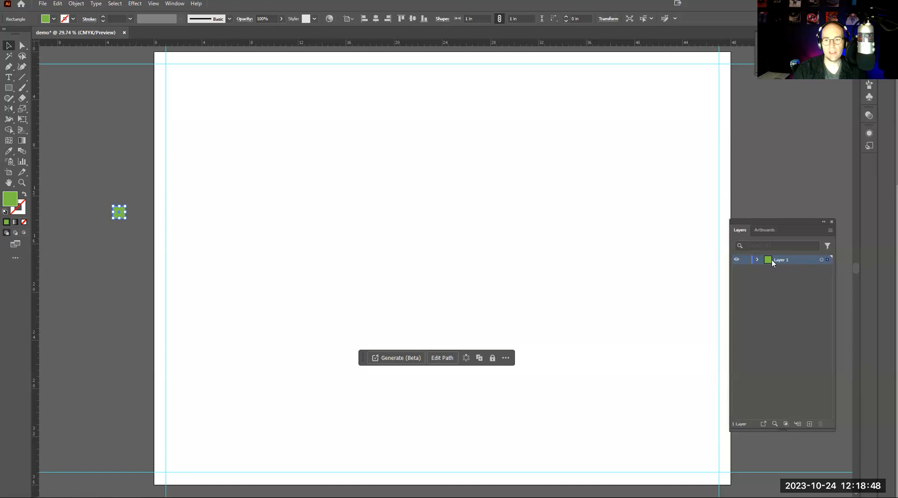
Rename the layer that holds the green square as ref.
double_click(781, 260)
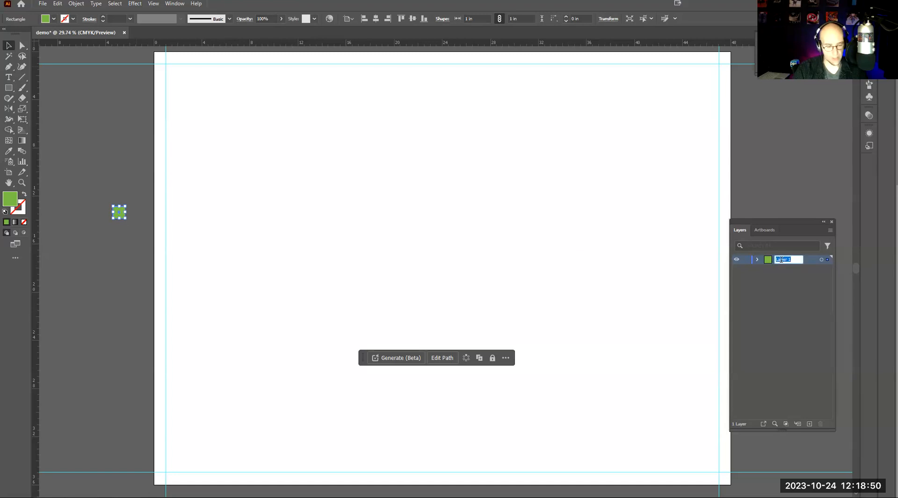
key(BackSpace)
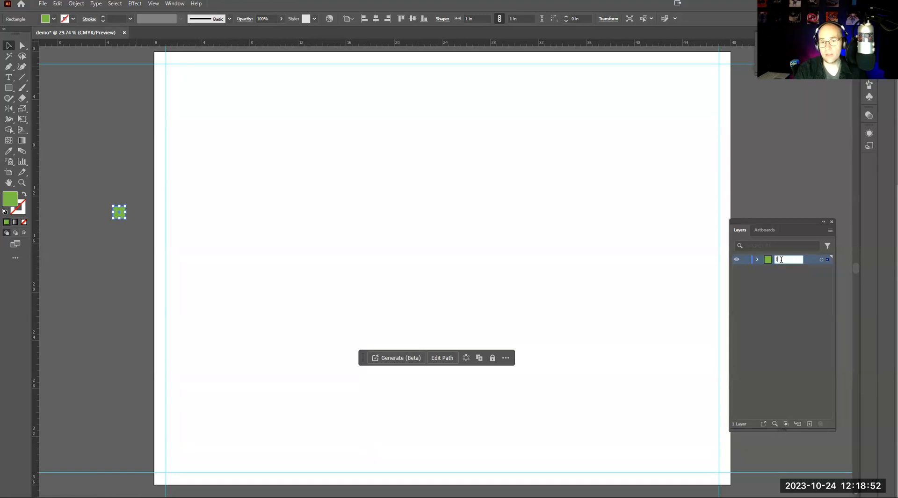
text(ref)
key(Return)
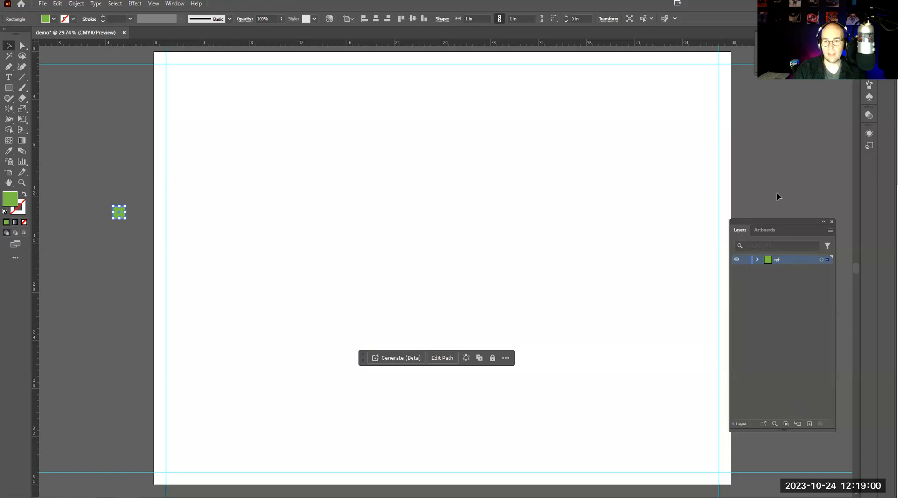
Add a new layer above the ref layer and name it Photos.
drag(782, 222, 712, 108)
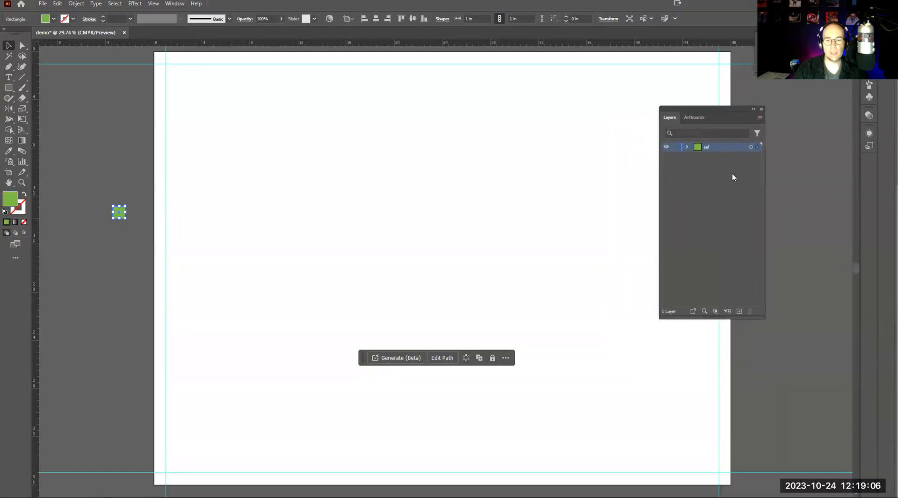
click(739, 312)
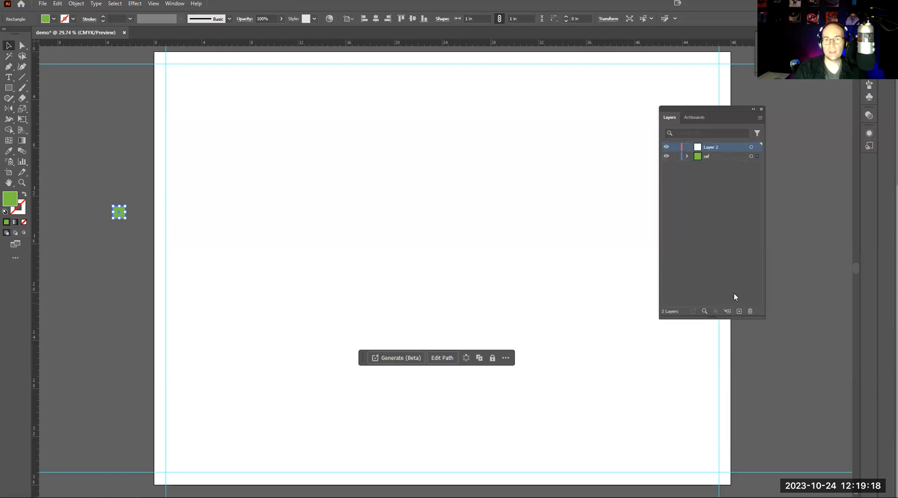
double_click(710, 146)
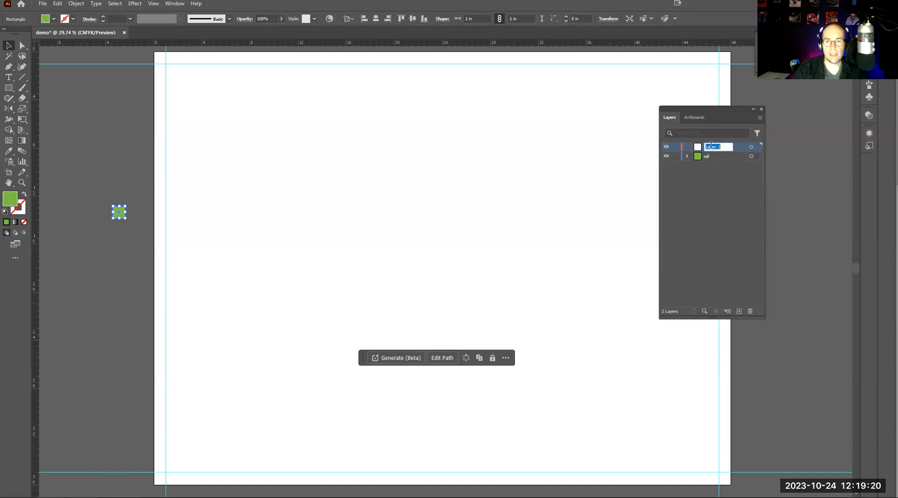
text(Photos)
key(Return)
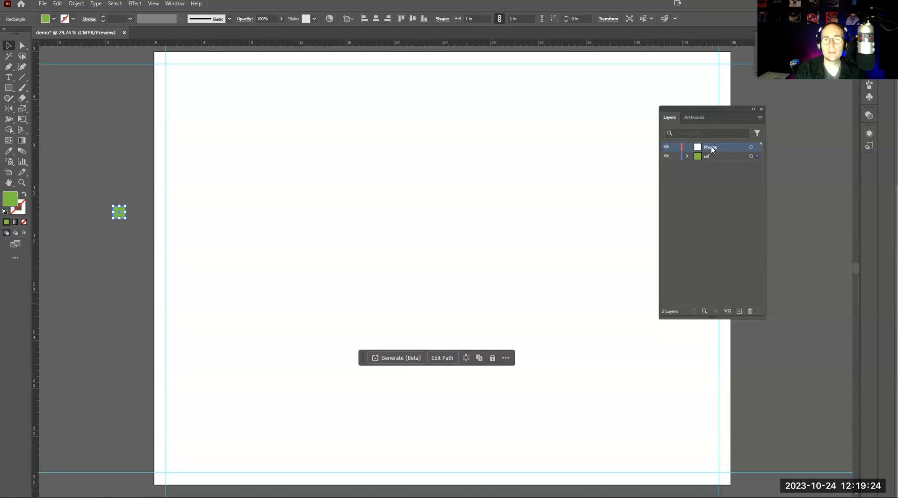
Add another new layer above the Photos layer and name it Text.
click(739, 312)
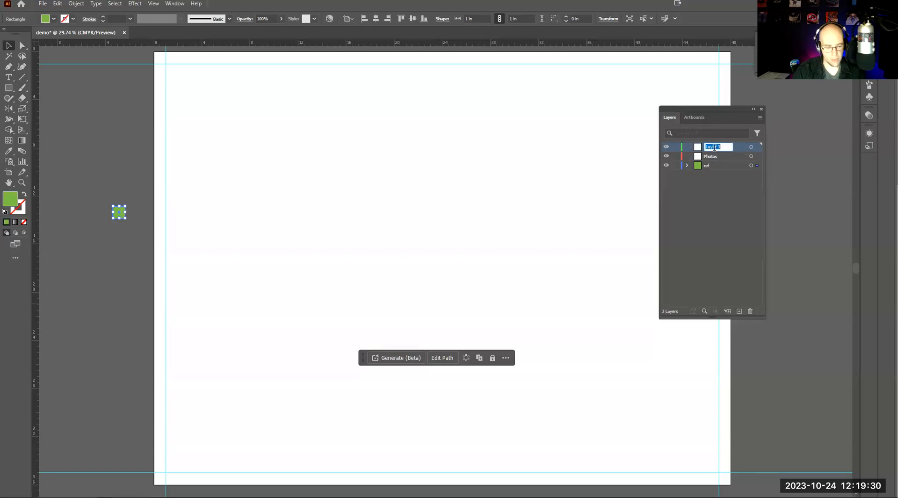
text(Text)
key(Return)
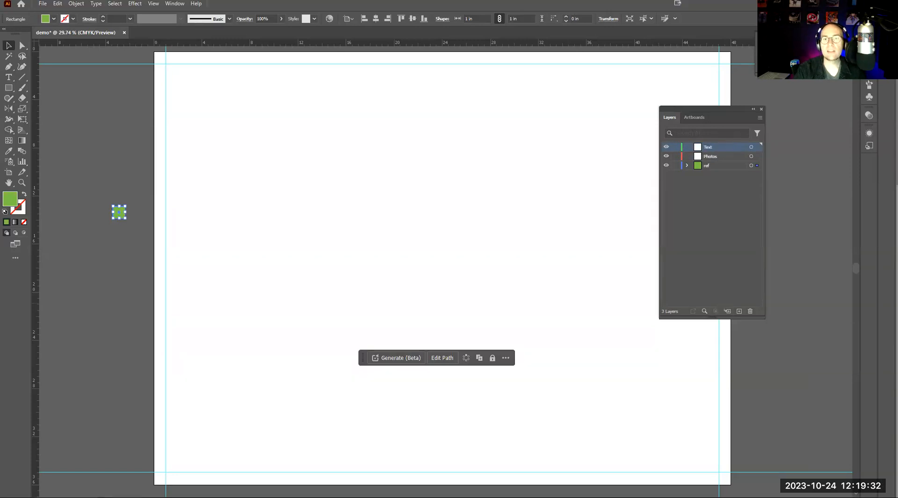
Add a new layer above the Text layer, name it Graphics, and move the layer list away from the artboard's centre.
click(739, 309)
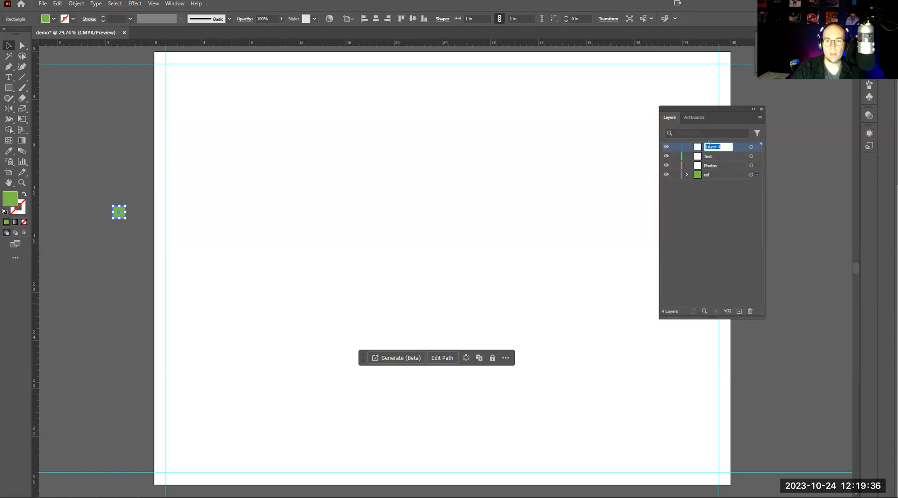
text(Graphics)
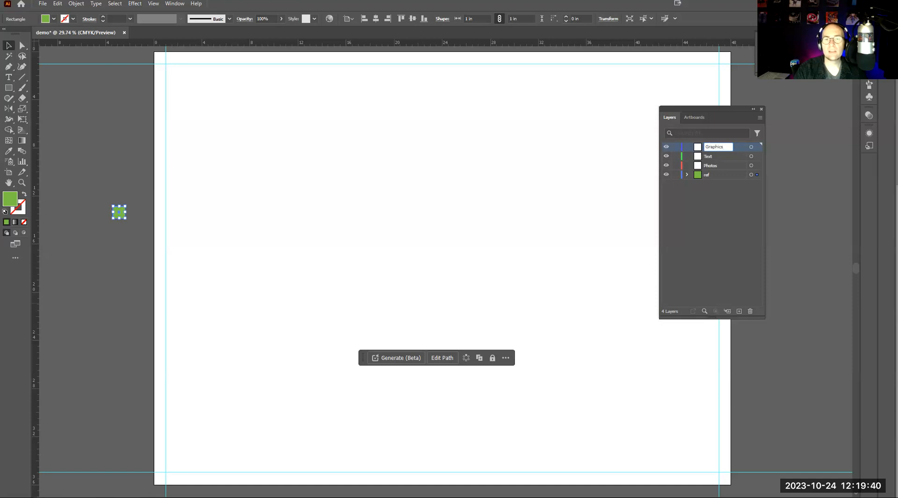
click(702, 203)
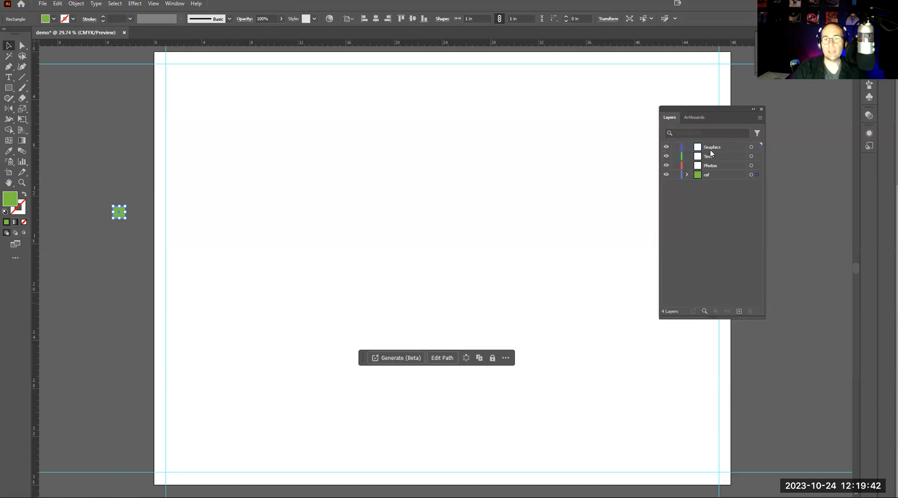
drag(699, 109, 767, 107)
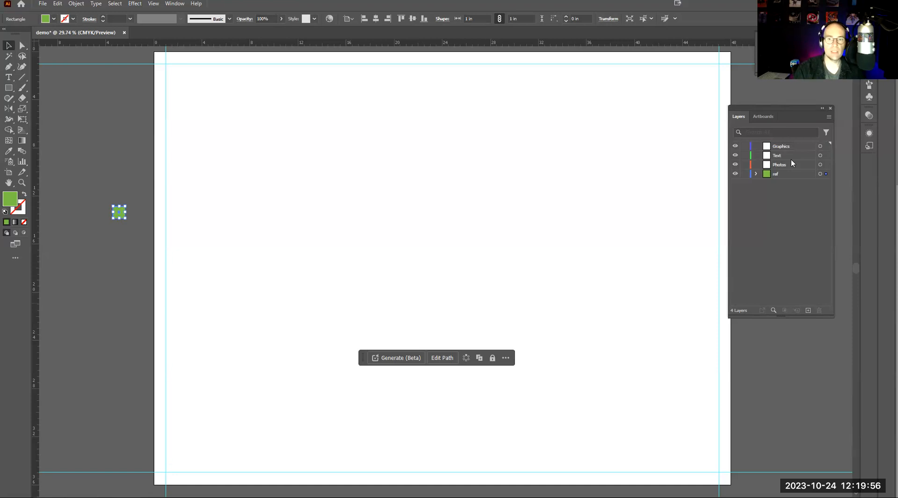
On the Graphics layer, draw a banner rectangle about 46 by 3.4 in across the artboard's top, between the side margin guides.
click(783, 146)
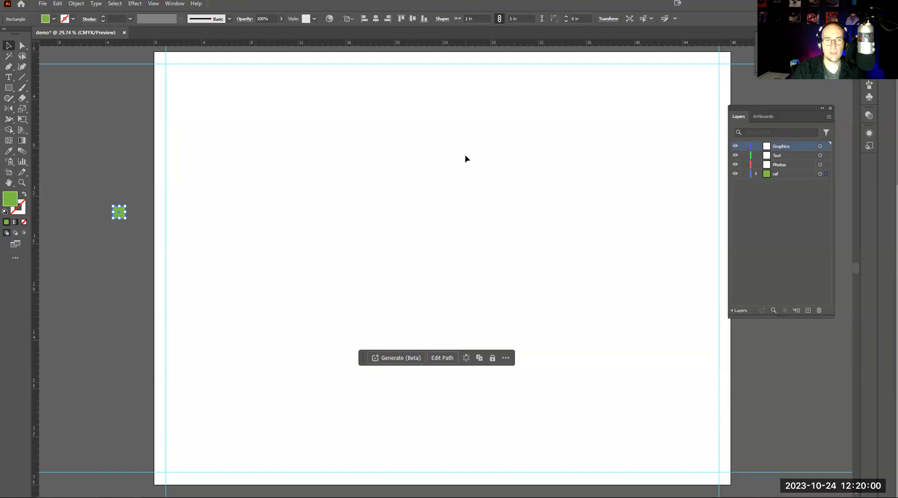
click(9, 88)
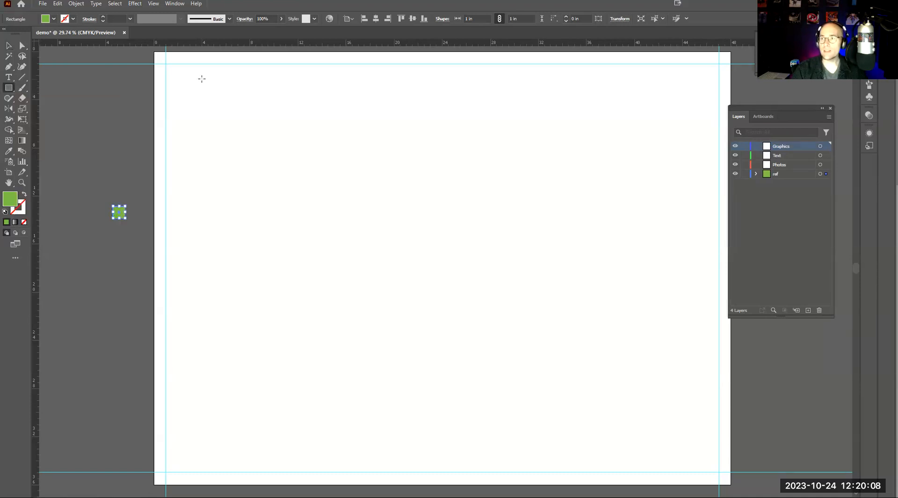
mouse_move(166, 64)
mouse_down()
mouse_move(323, 158)
mouse_move(583, 125)
mouse_move(576, 182)
mouse_move(718, 103)
mouse_up()
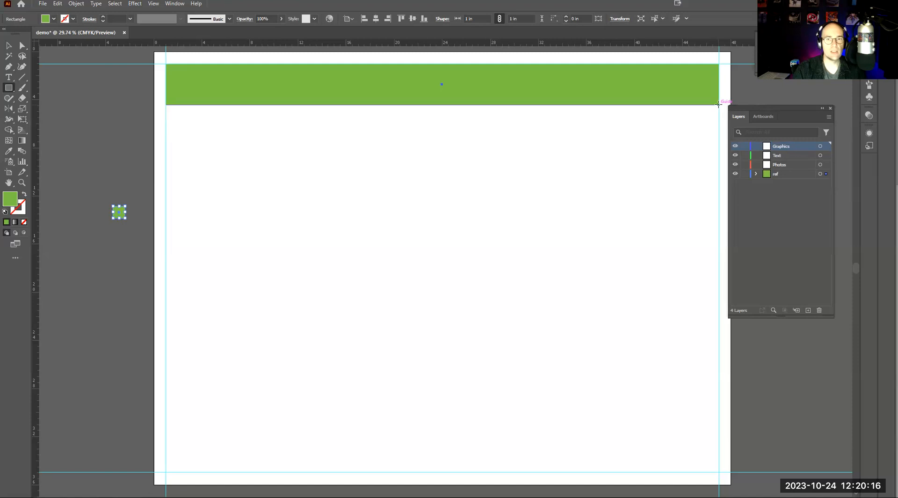
drag(718, 104, 719, 104)
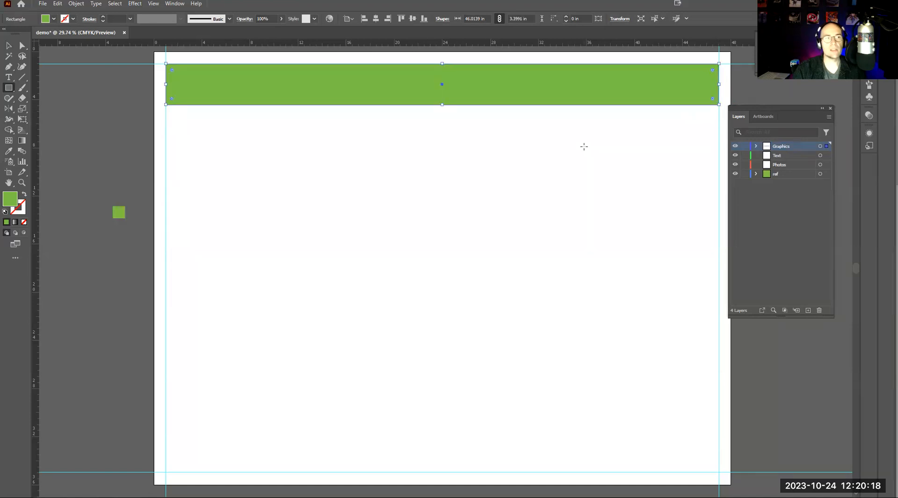
Round the banner's corners to a radius of about 1.5 in so it has capsule-shaped ends.
click(8, 47)
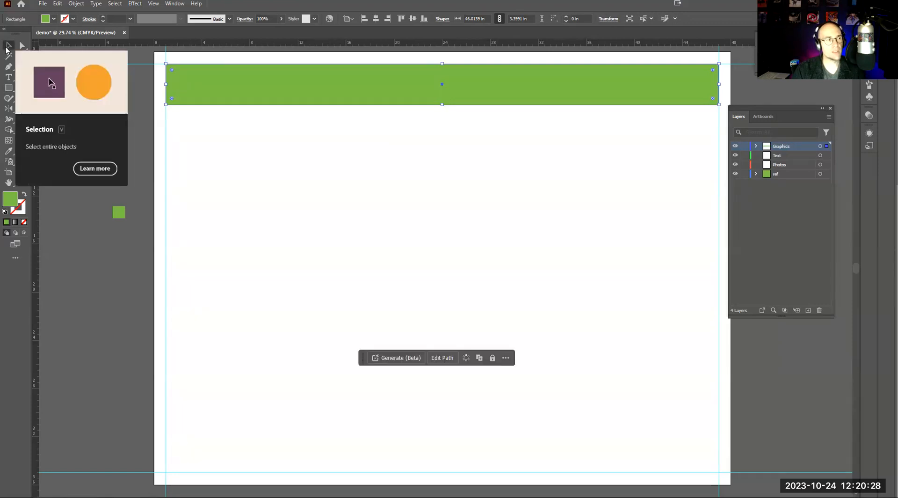
drag(172, 99, 186, 89)
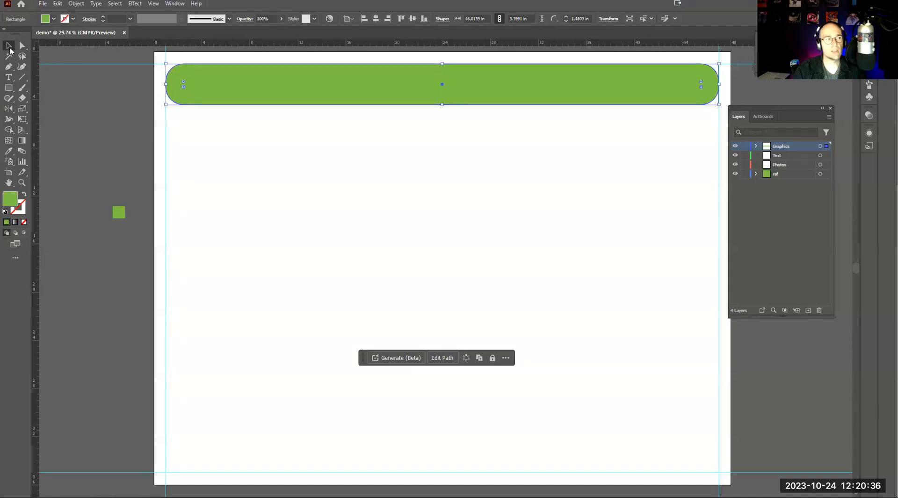
click(80, 90)
click(209, 88)
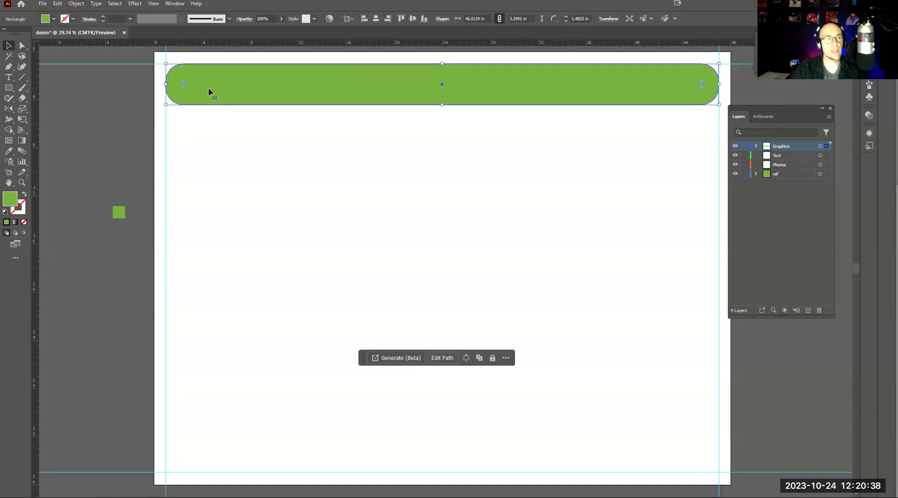
Change the banner's fill to a bright blue with RGB values 0, 177, 255, and deselect it.
double_click(14, 198)
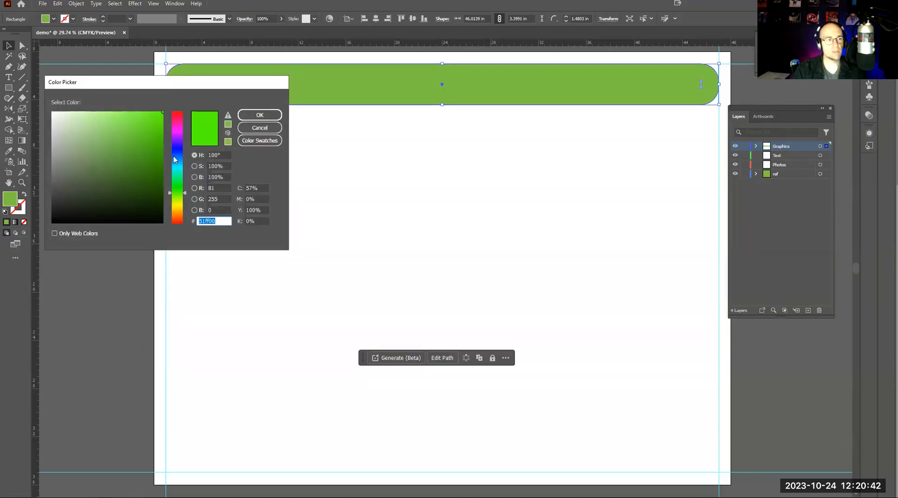
click(181, 163)
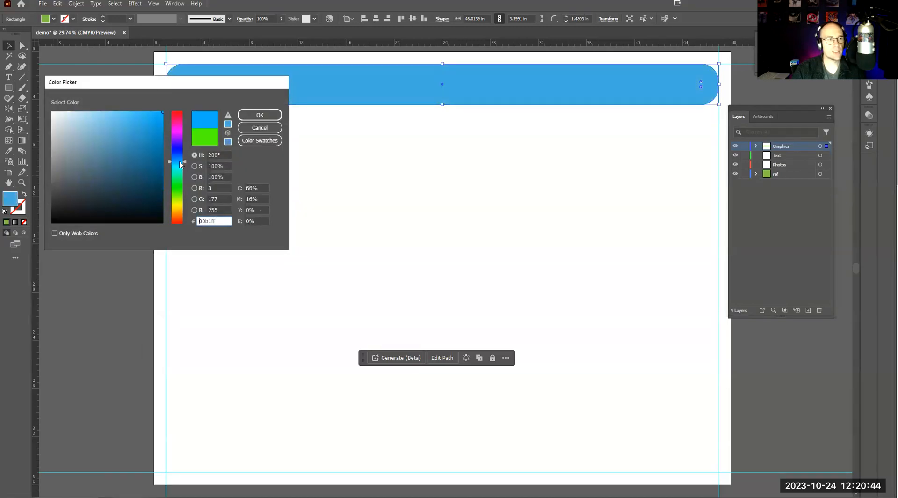
click(267, 115)
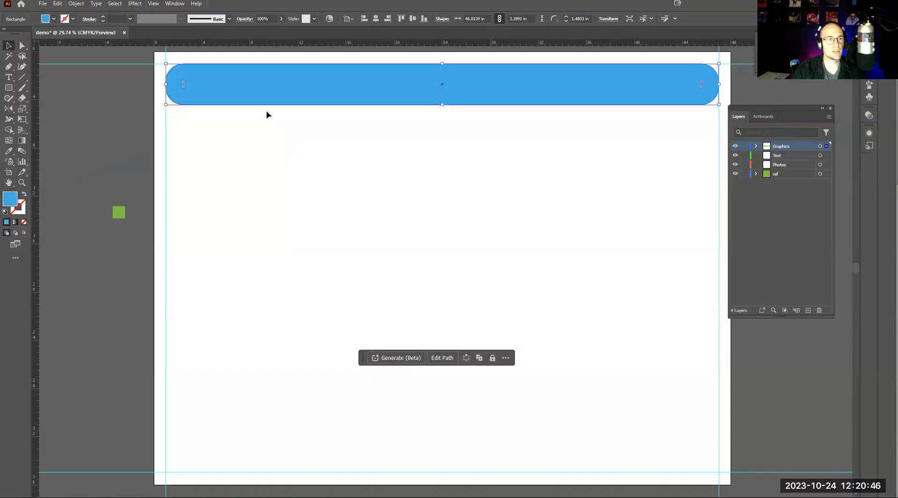
click(267, 120)
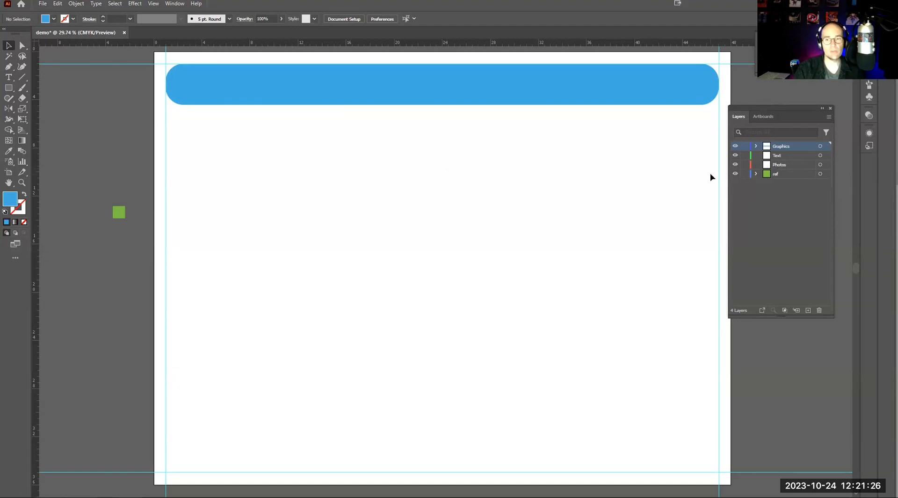
On the Photos layer, draw a red (ff0000) rectangle about 8.7 by 10.2 in below the banner, against the left margin guide.
click(789, 168)
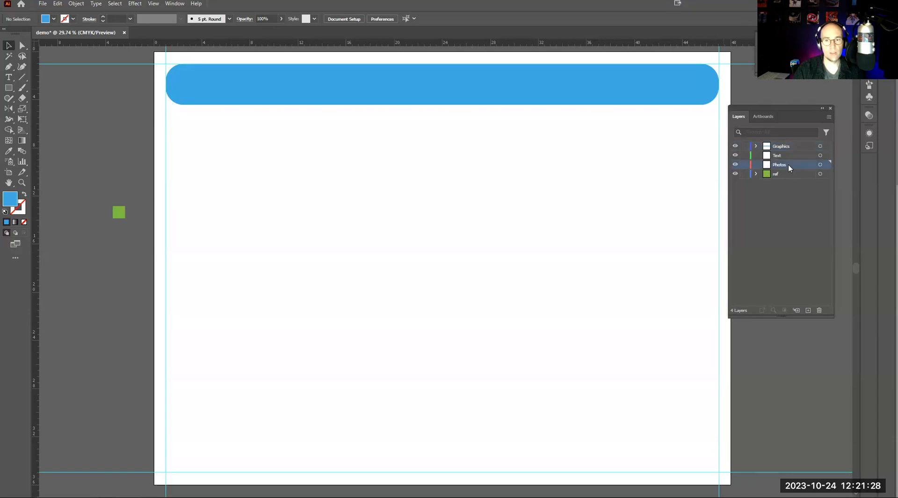
click(9, 89)
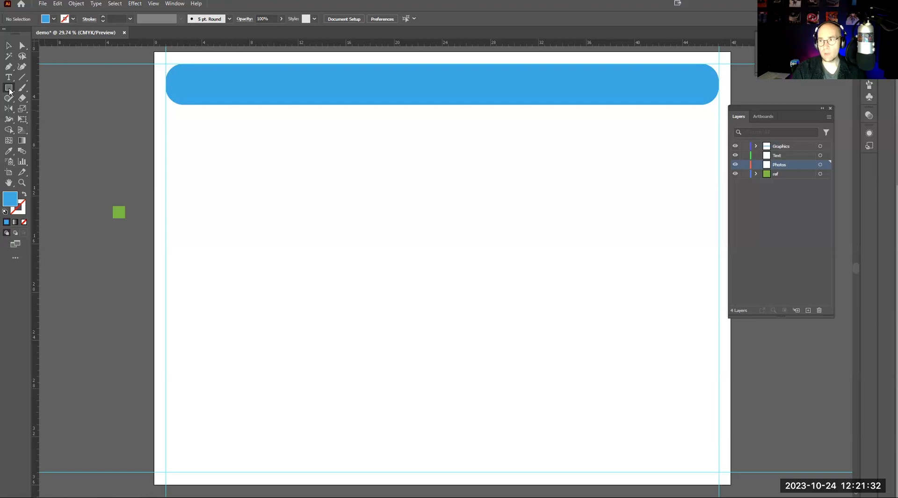
double_click(11, 199)
drag(177, 117, 177, 105)
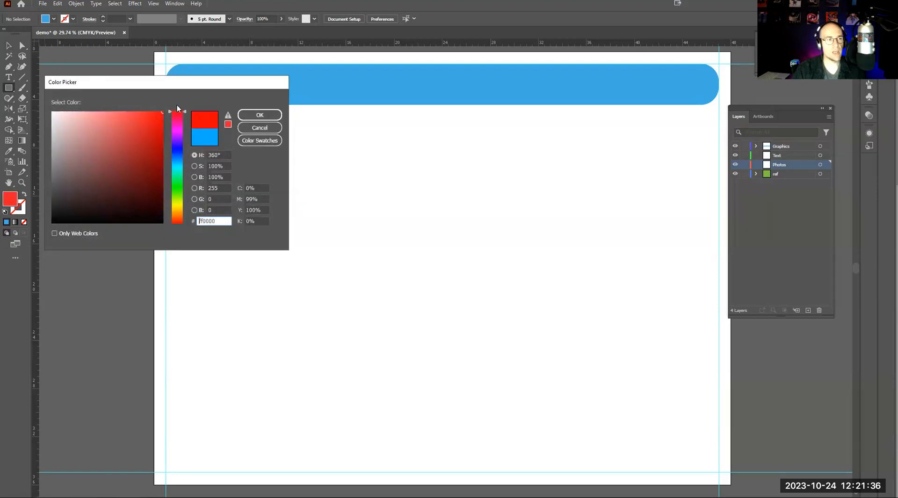
click(273, 116)
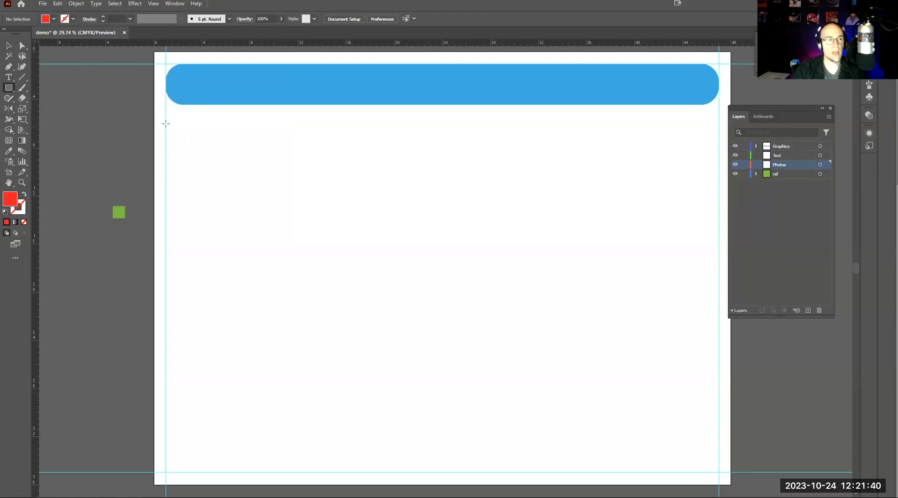
drag(166, 122, 270, 246)
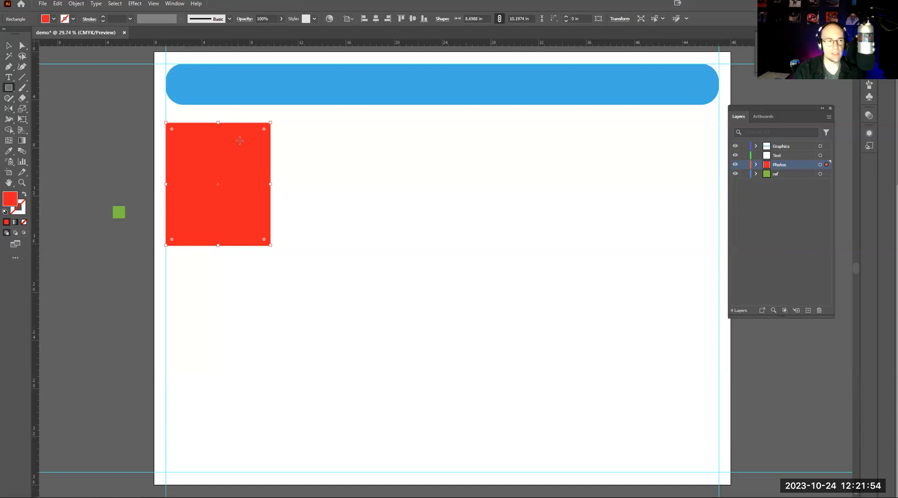
click(788, 158)
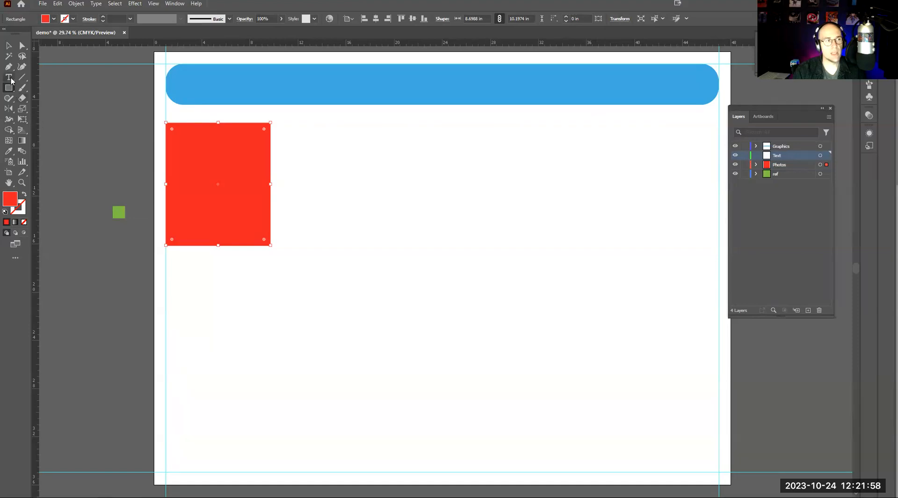
double_click(7, 202)
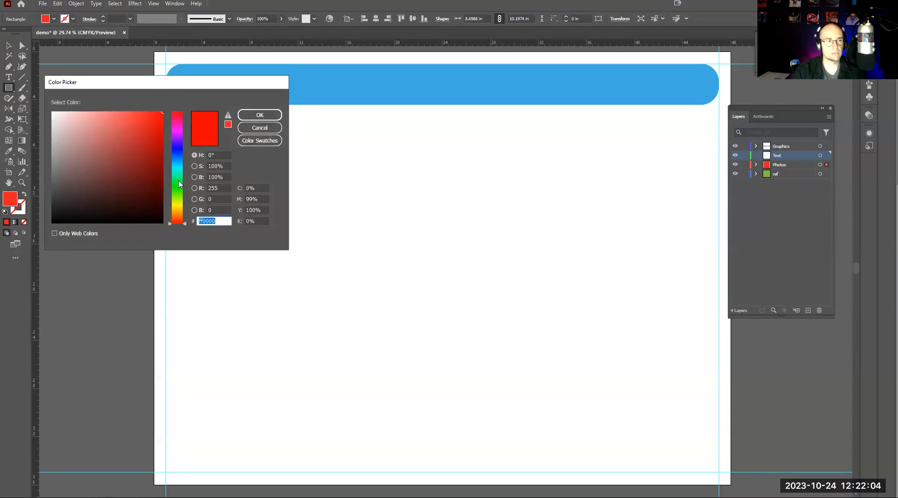
click(178, 132)
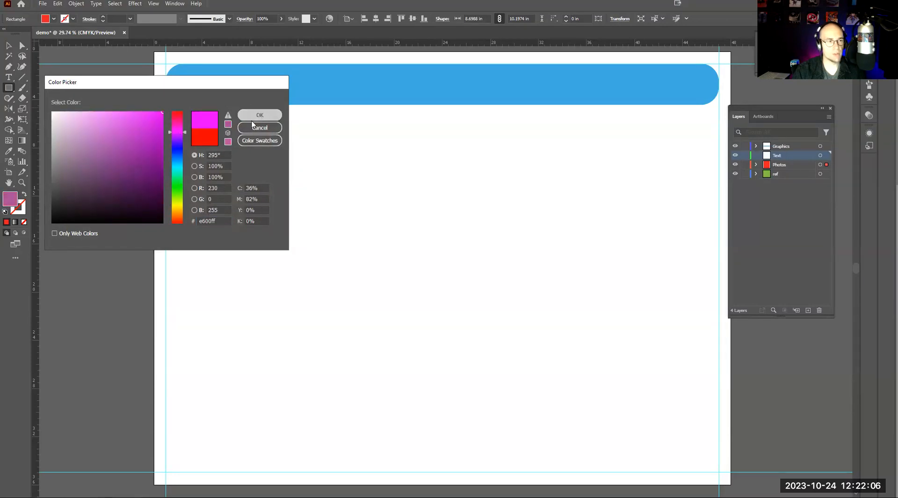
click(253, 117)
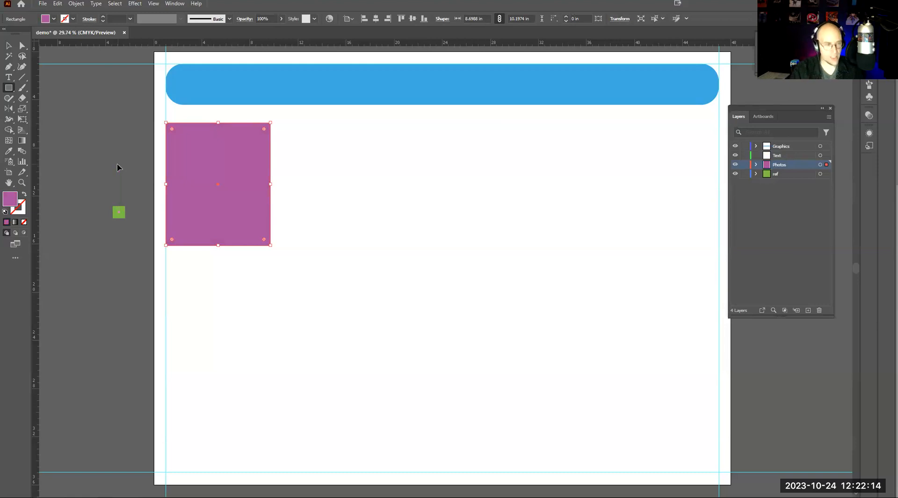
key(ctrl+z)
On the Text layer, draw a purple rectangle about 8.7 by 17.8 in below the red one, reaching the bottom margin guide.
key(v)
click(101, 115)
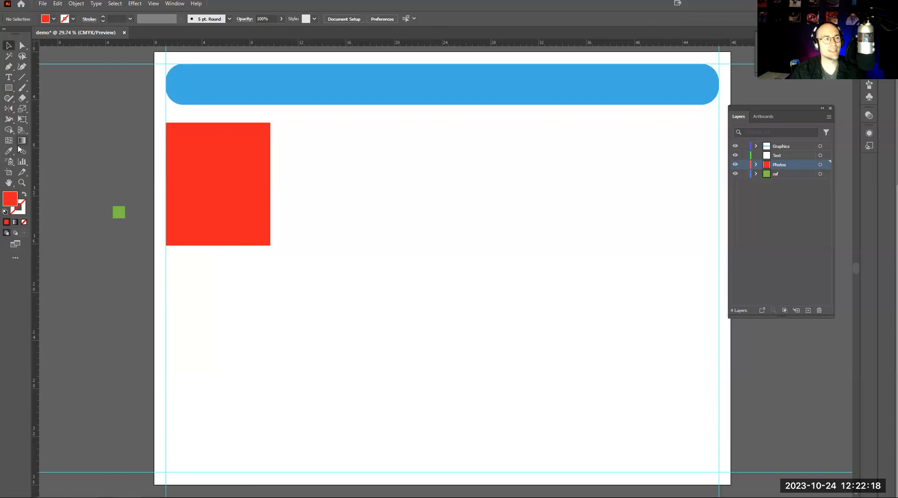
double_click(9, 199)
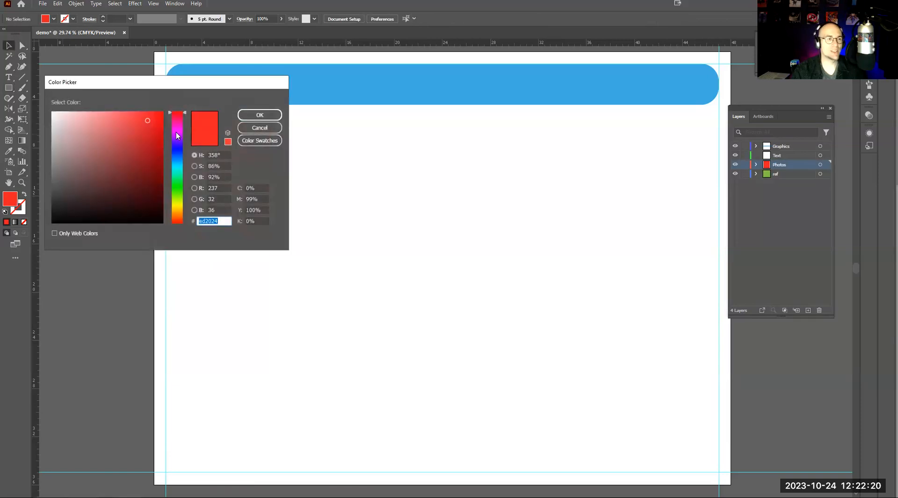
click(176, 133)
click(259, 115)
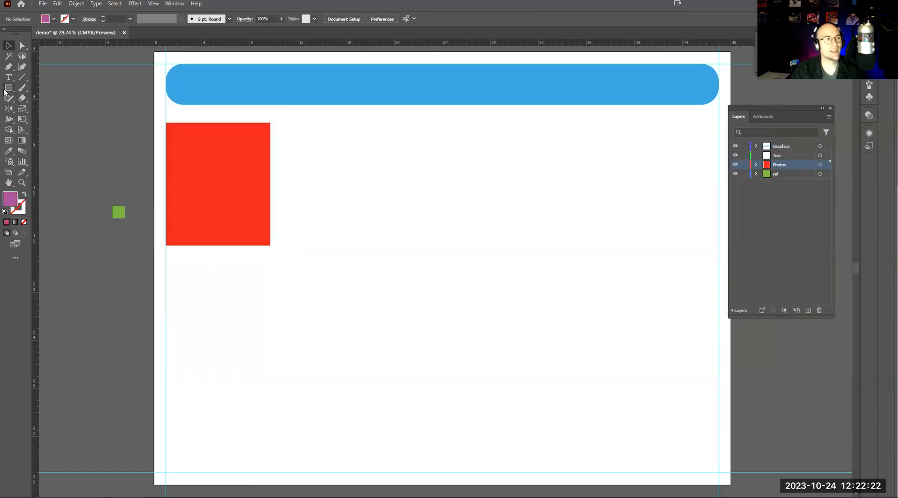
click(801, 156)
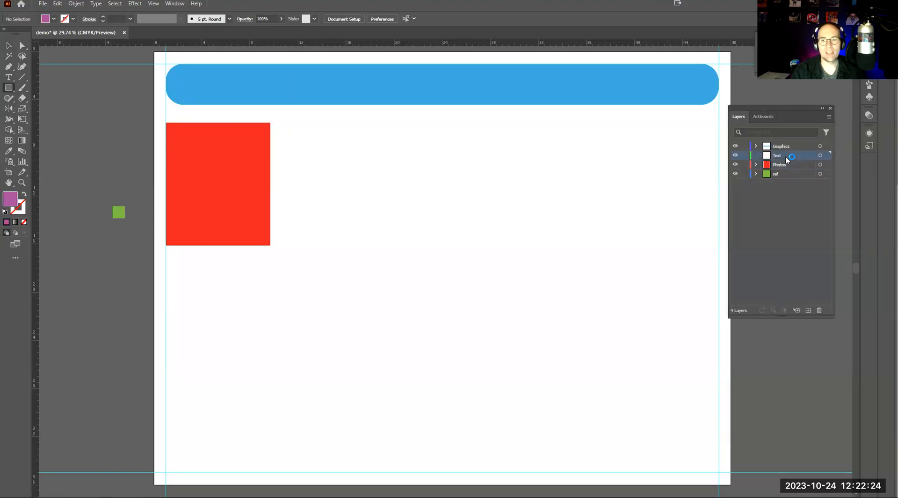
drag(165, 257, 270, 471)
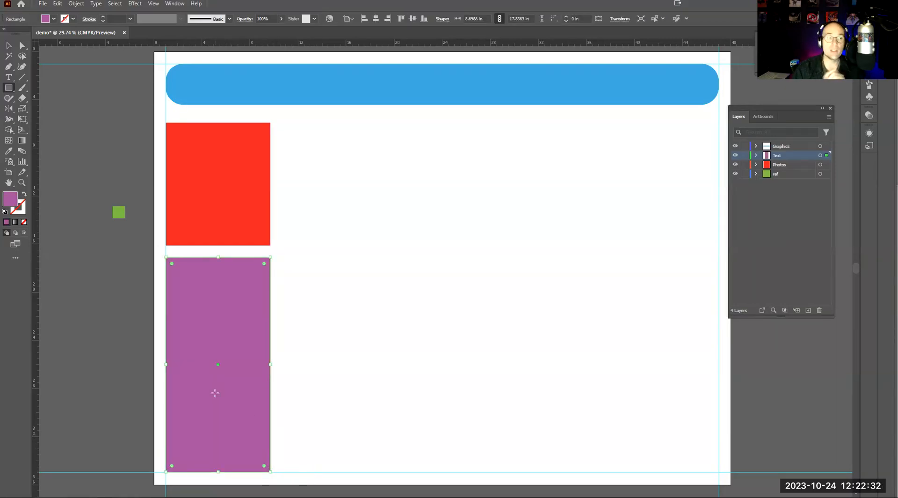
Place the green square at the purple rectangle's upper-right corner as a spacer, and put a copy of that rectangle beside the red one, tops aligned.
click(8, 45)
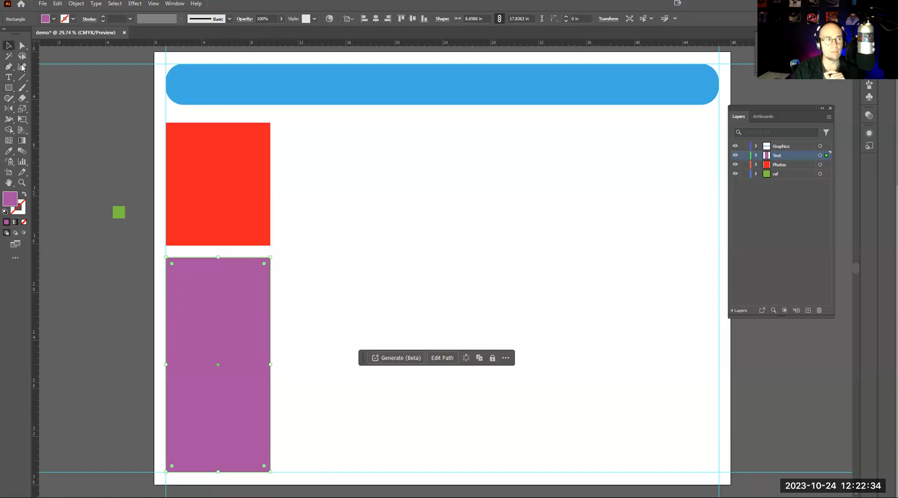
drag(119, 213, 276, 264)
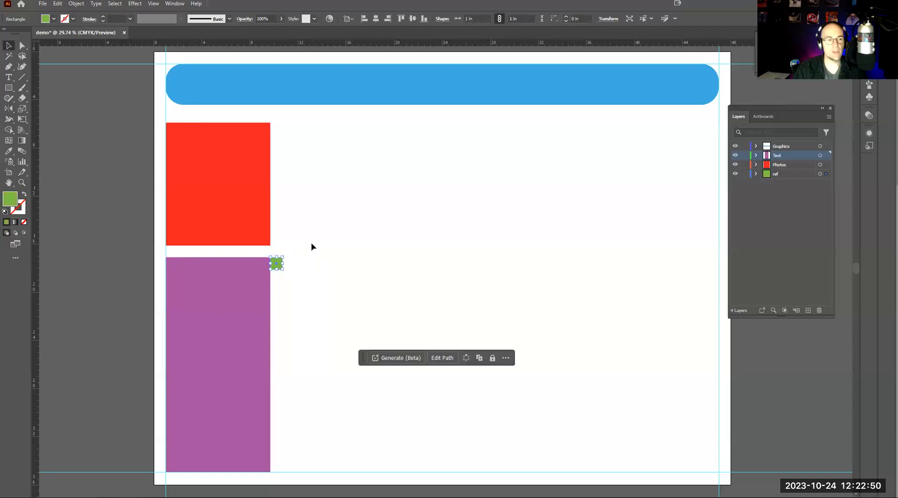
click(230, 304)
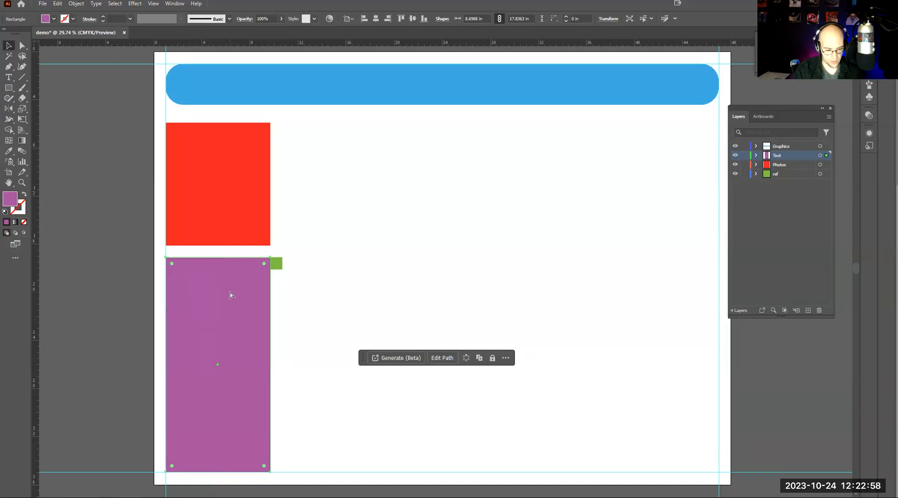
key(ctrl+v)
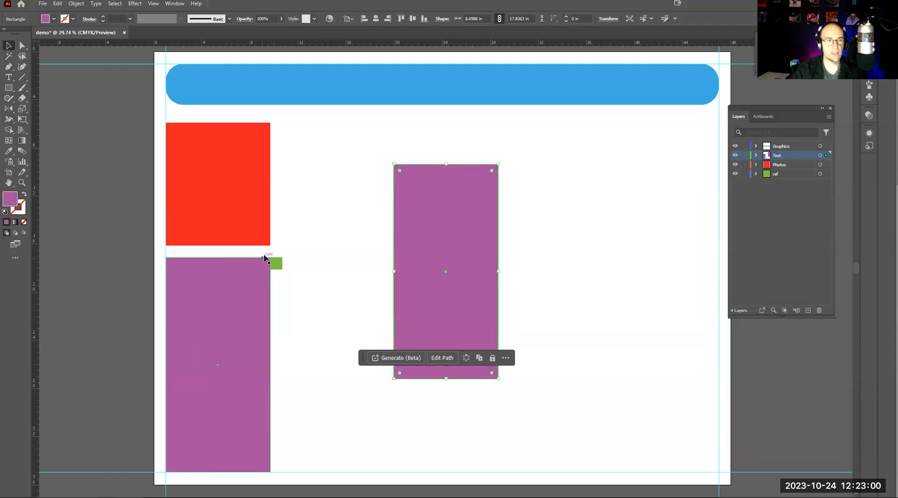
drag(415, 212, 303, 166)
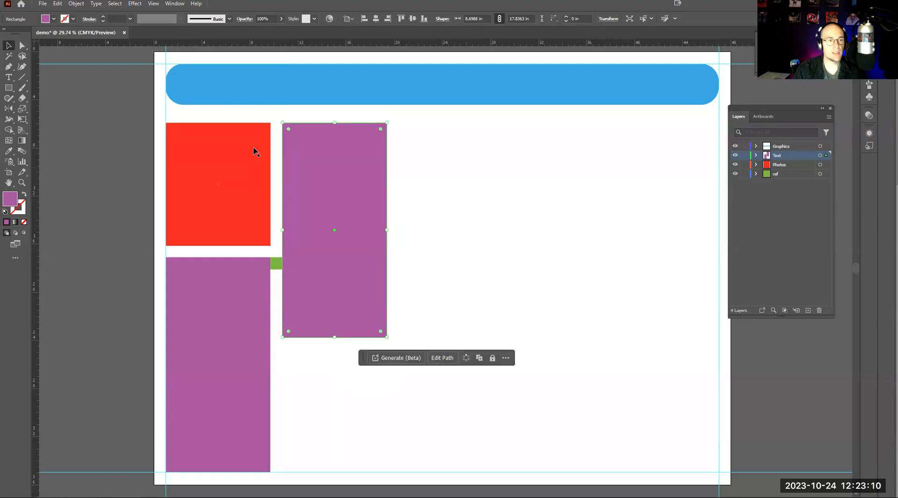
click(426, 211)
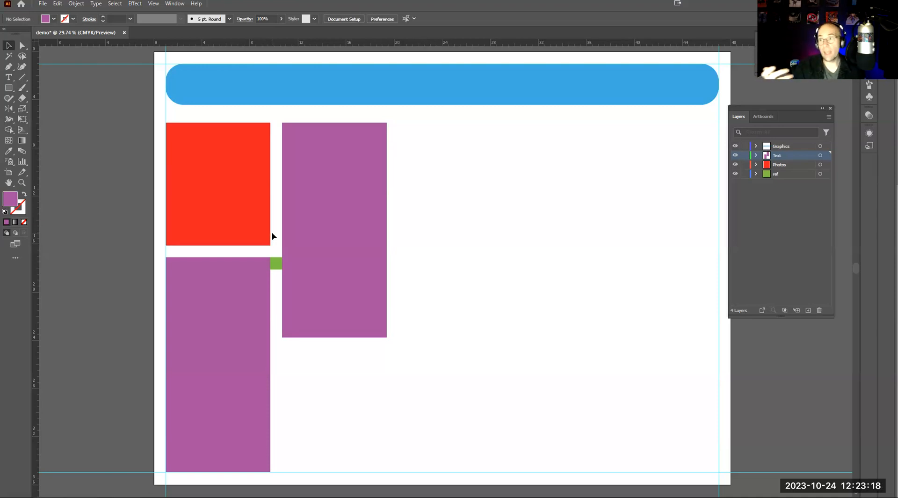
Move the green spacer to the second purple column's right edge and place a purple copy against it, set lower as the third column.
drag(276, 263, 392, 268)
click(360, 251)
click(434, 230)
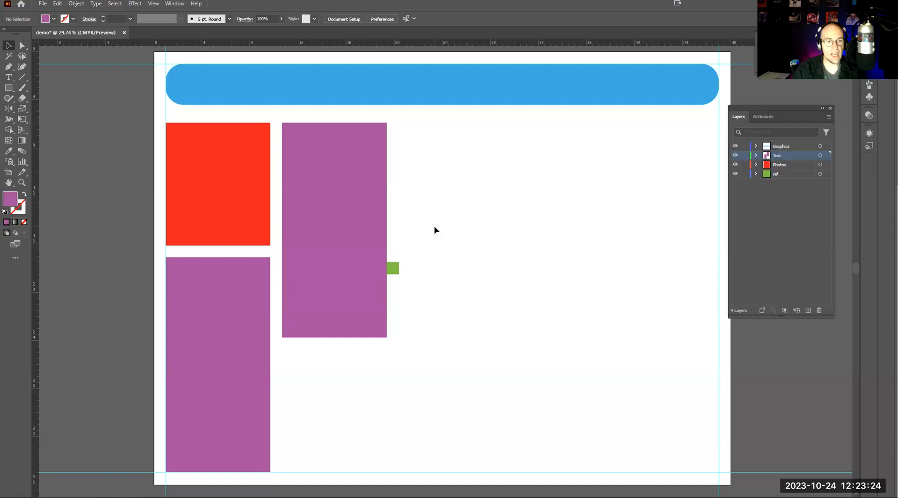
key(ctrl+v)
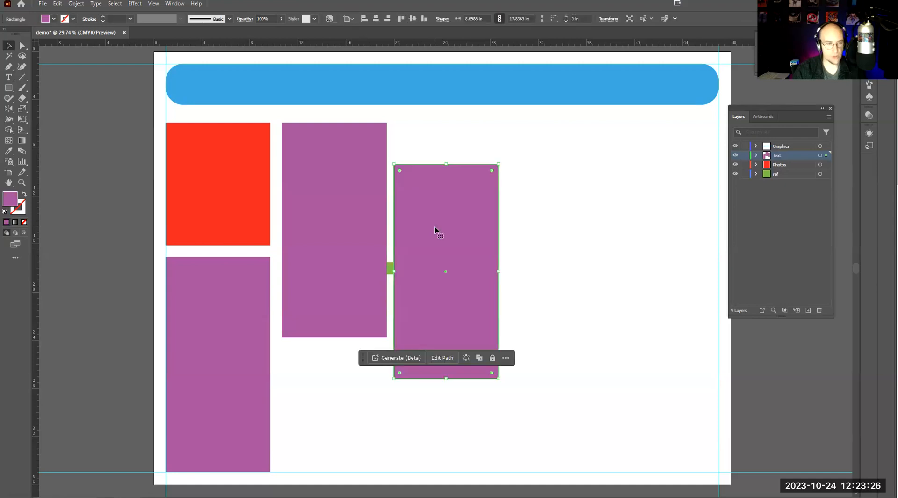
mouse_move(434, 230)
mouse_down()
mouse_move(450, 237)
mouse_move(434, 241)
mouse_up()
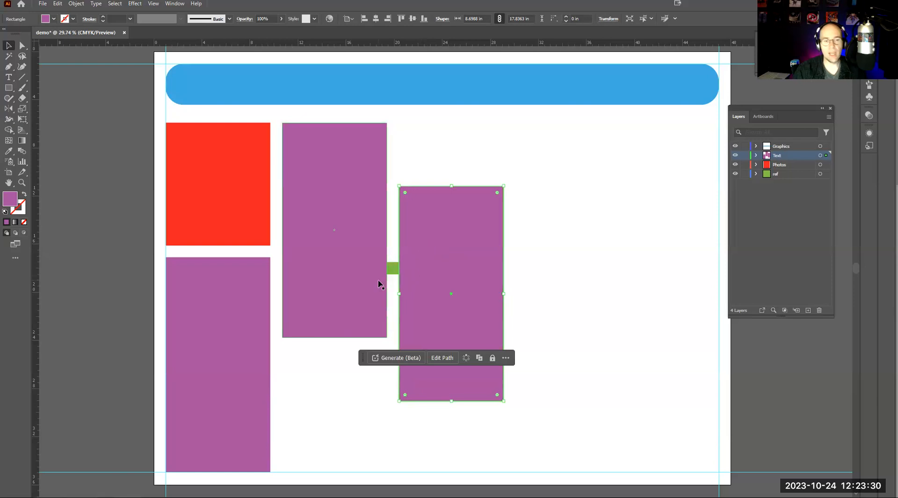
Move the green spacer beside the third column and add a fourth purple column on the Text layer, its top aligned with the second.
drag(395, 268, 509, 263)
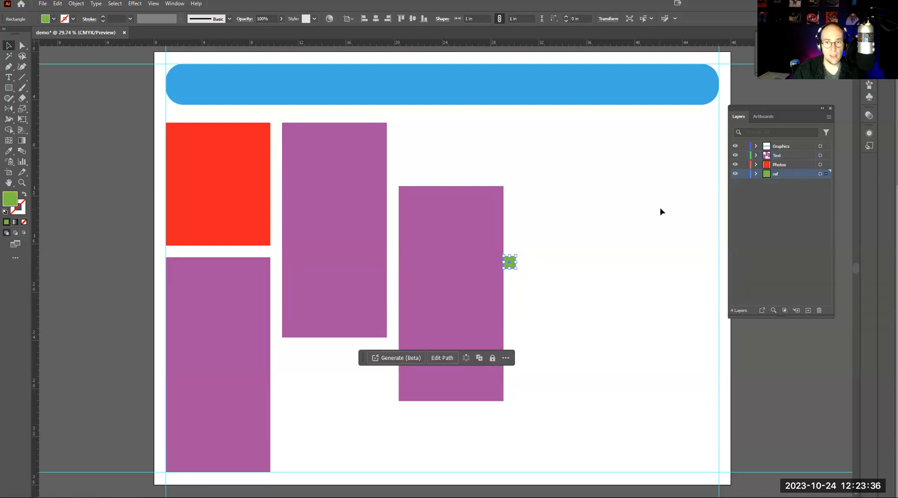
click(780, 157)
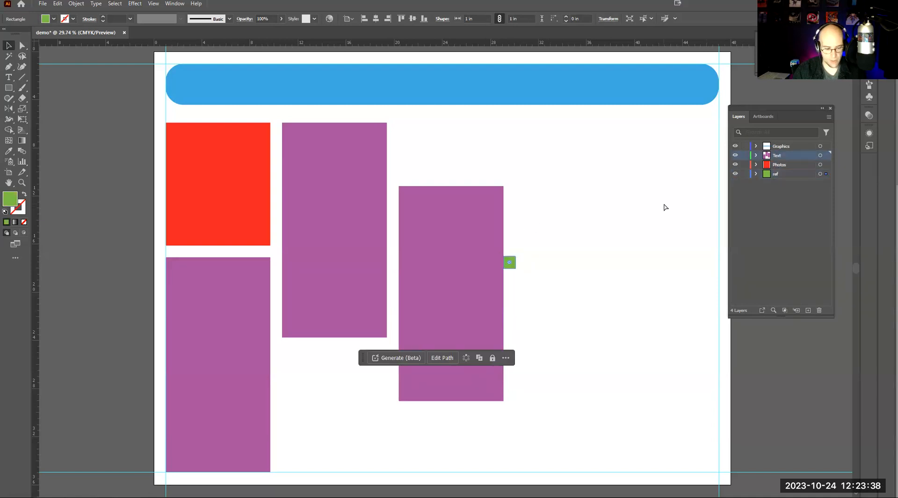
key(ctrl+v)
drag(468, 225, 590, 182)
click(671, 193)
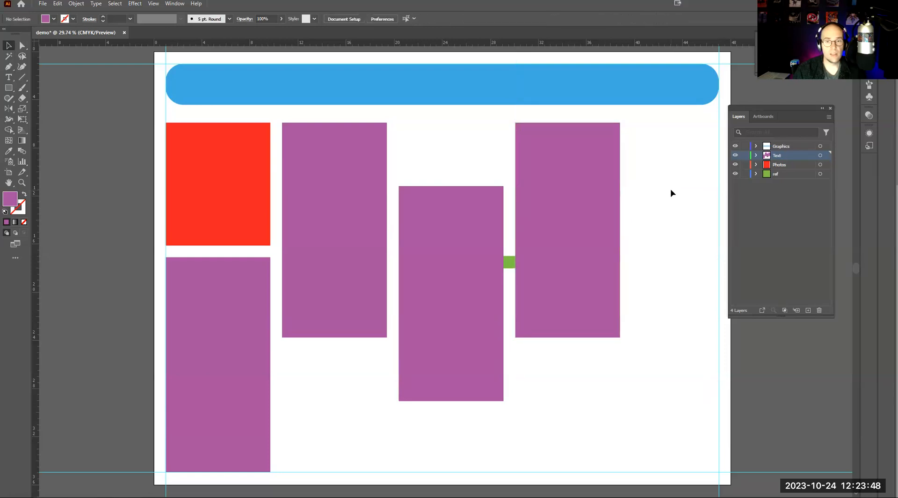
Move the green spacer beside the fourth column and add a fifth purple column on the Text layer, standing on the bottom margin guide.
drag(508, 267, 625, 260)
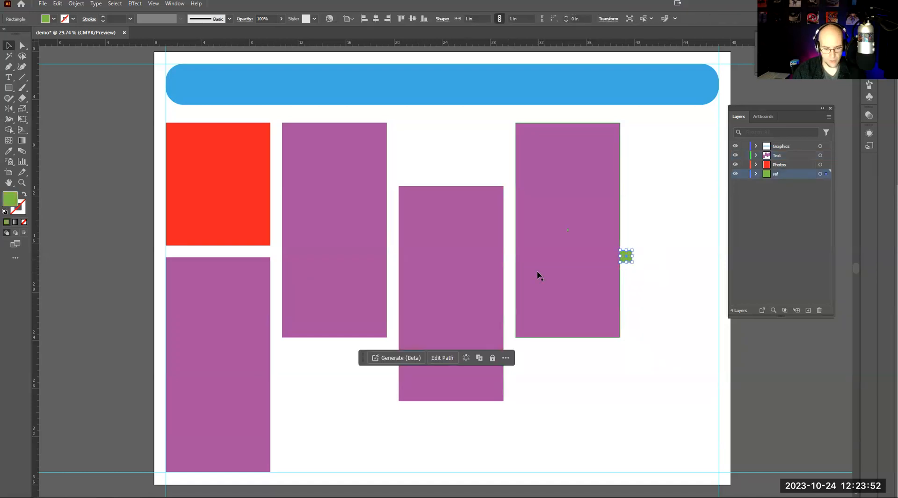
key(ctrl+v)
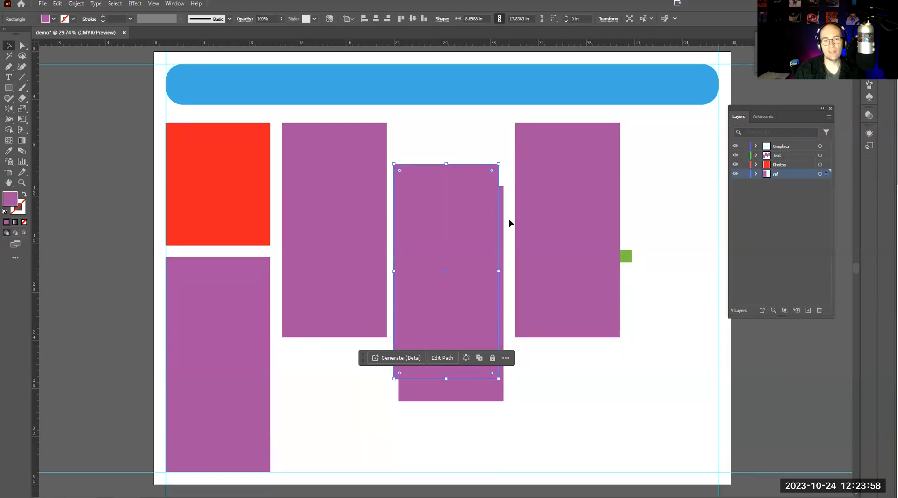
key(Delete)
click(626, 256)
click(780, 158)
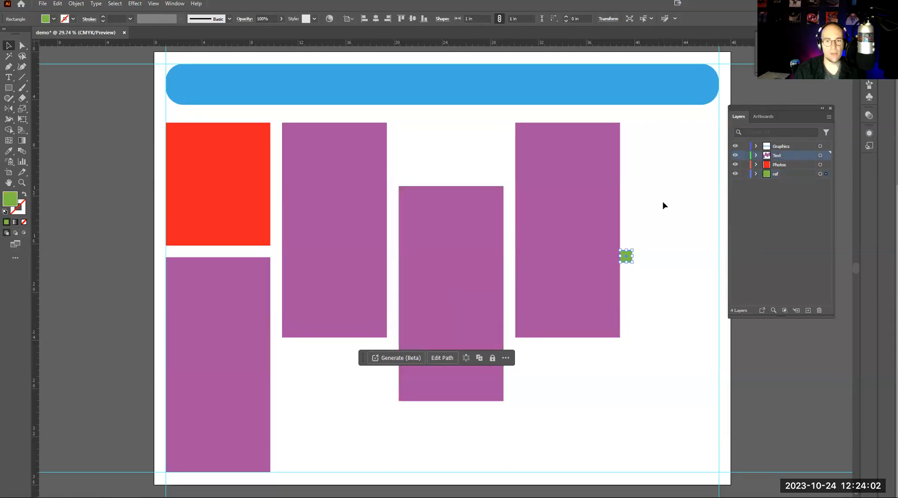
key(ctrl+v)
drag(451, 244, 686, 333)
drag(769, 110, 796, 113)
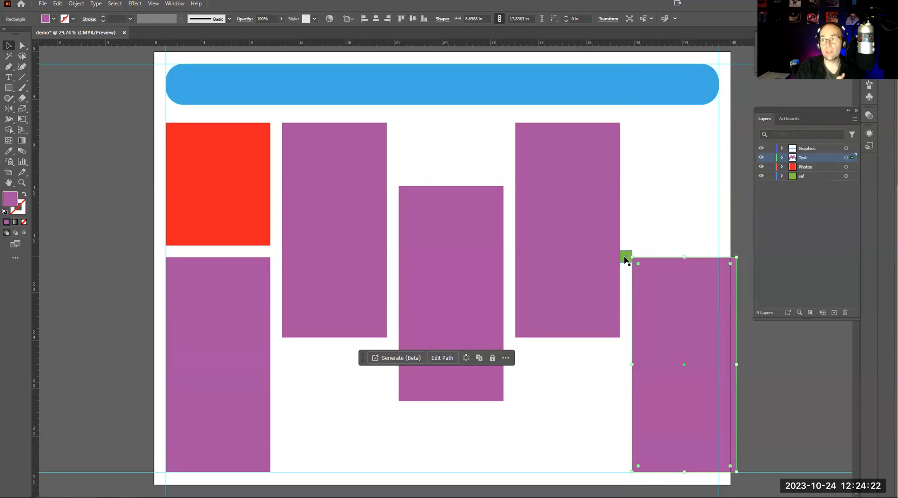
Park the green square off the artboard and narrow all six column rectangles together to about 8.4 in wide, ending at the right margin guide.
drag(625, 259, 103, 181)
click(220, 176)
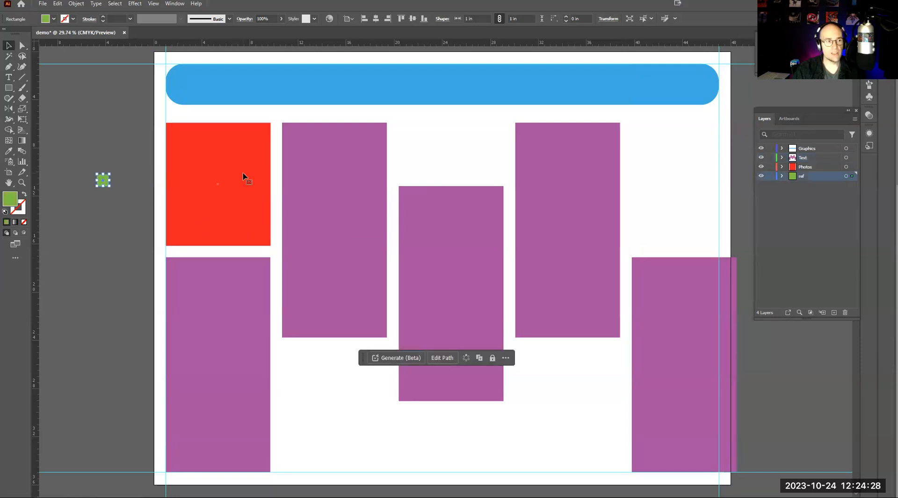
shift+click(231, 278)
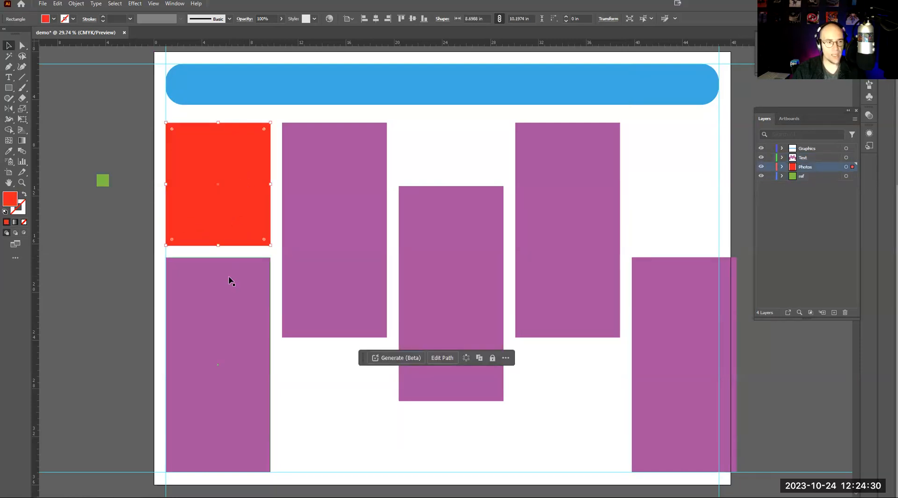
shift+click(315, 249)
shift+click(448, 249)
shift+click(559, 219)
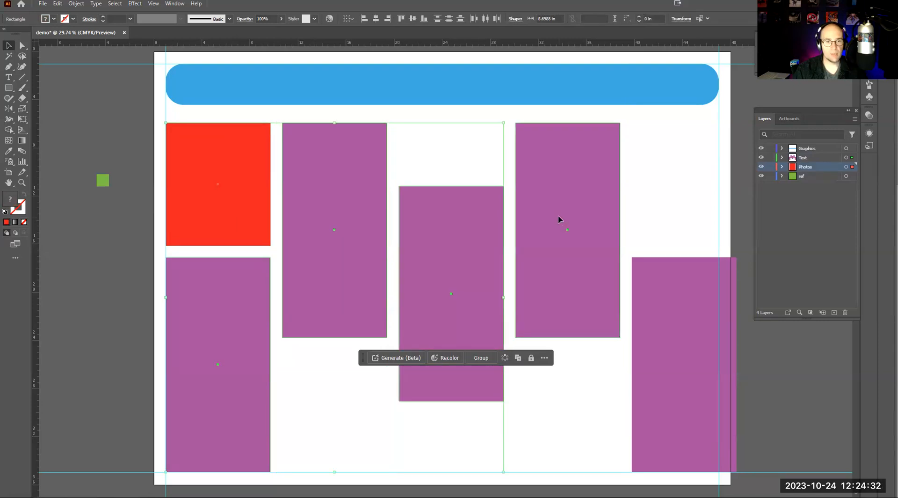
shift+click(666, 296)
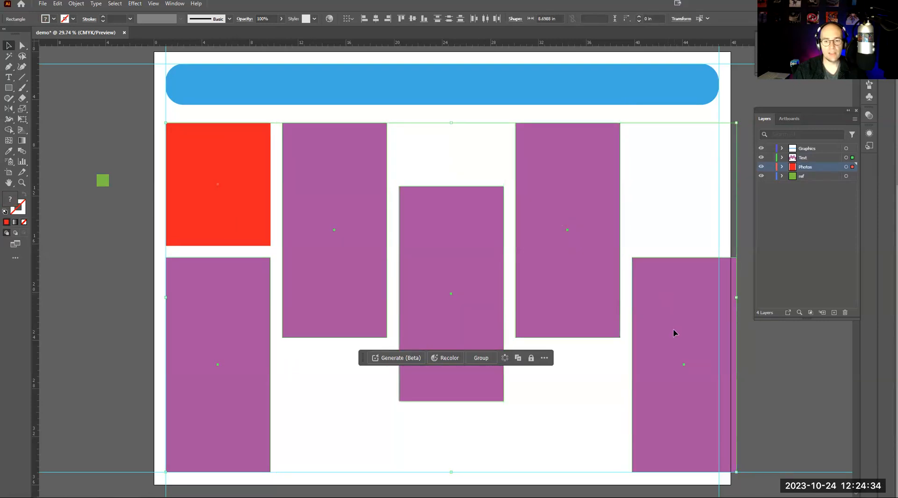
drag(734, 472, 719, 471)
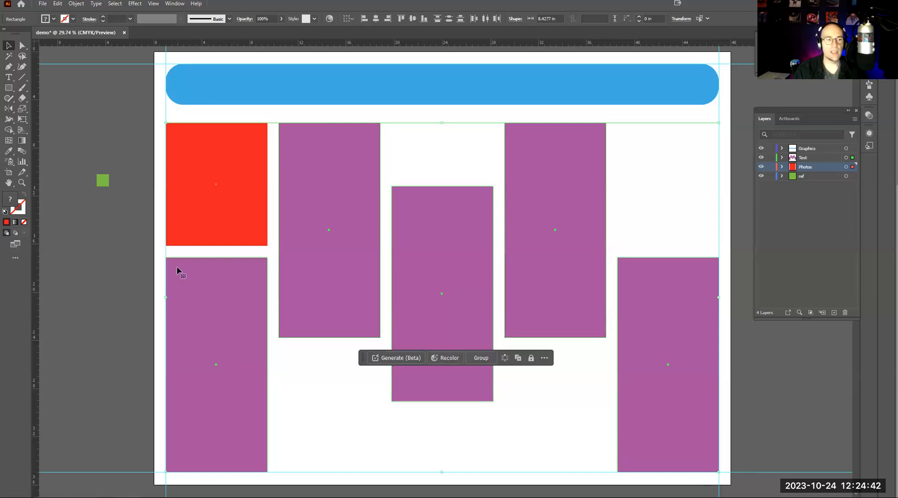
click(130, 249)
drag(104, 185, 122, 175)
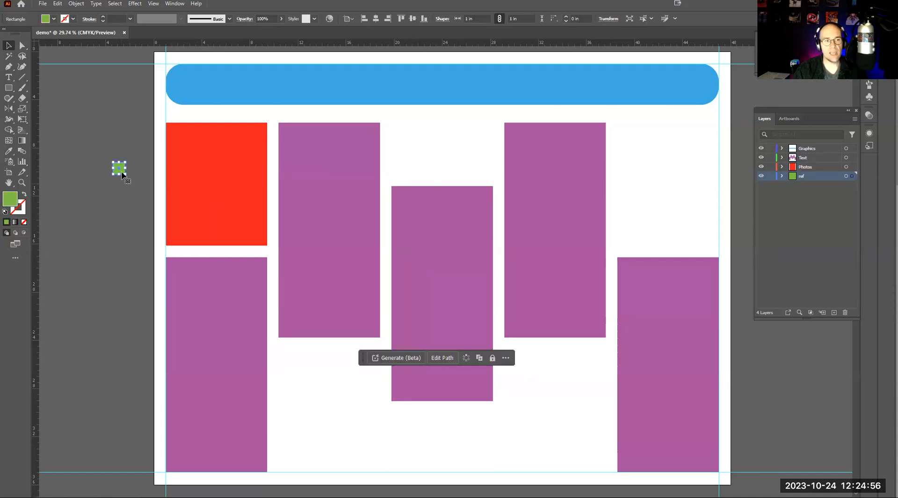
click(9, 89)
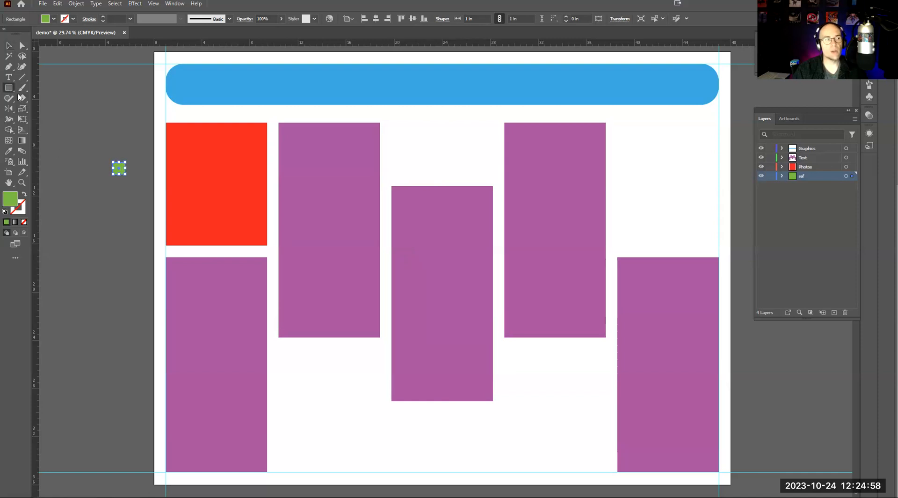
click(617, 148)
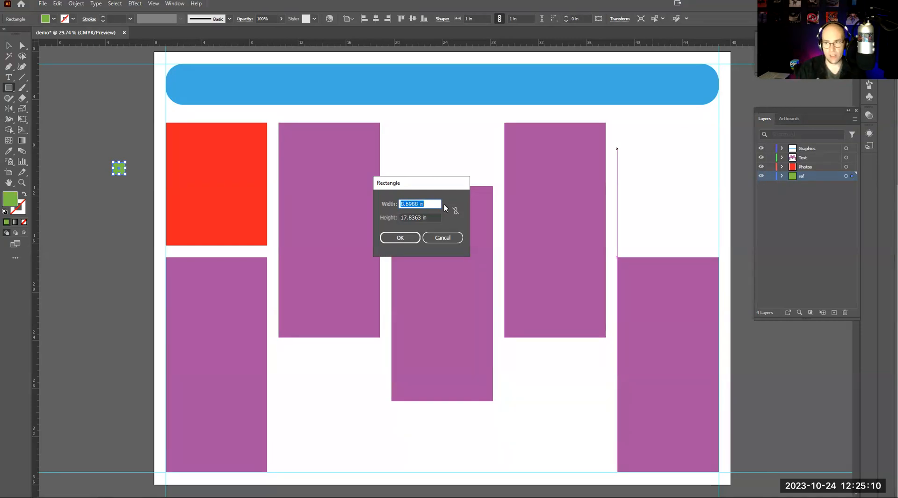
click(449, 240)
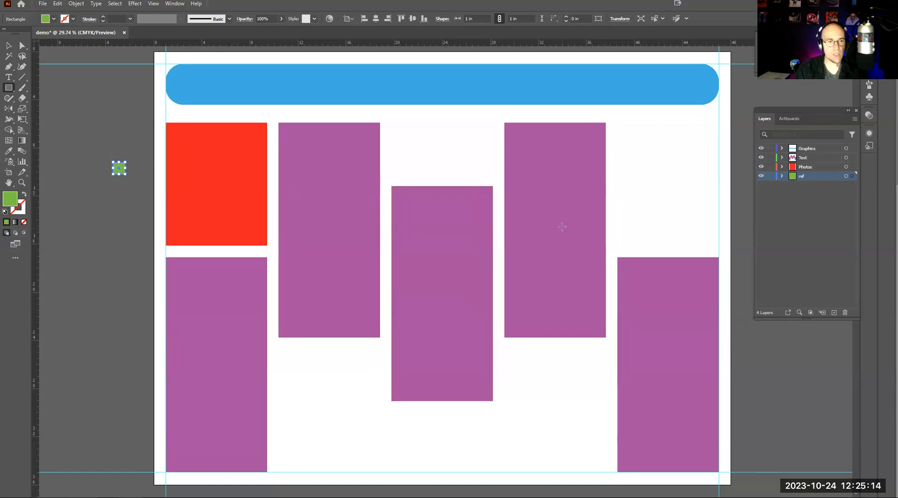
On the Photos layer, place a copy of the red rectangle below the second column's purple block, resting on the bottom margin guide.
click(799, 167)
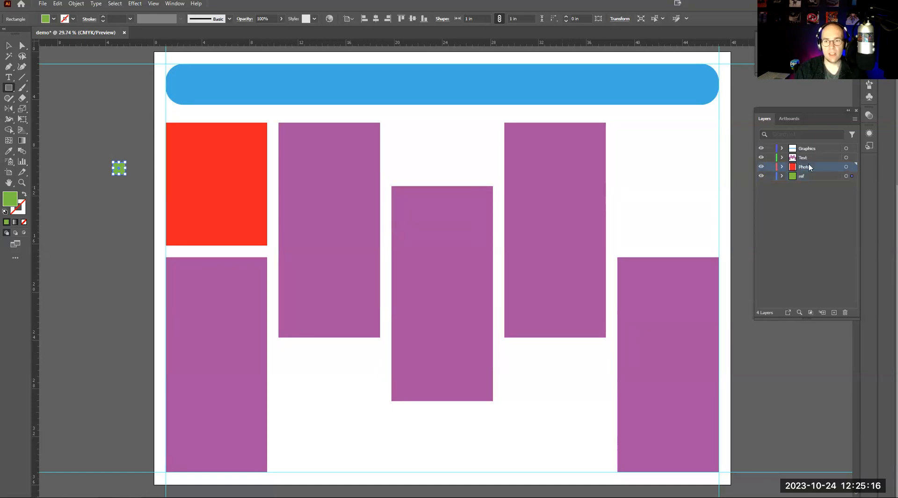
click(9, 46)
click(239, 162)
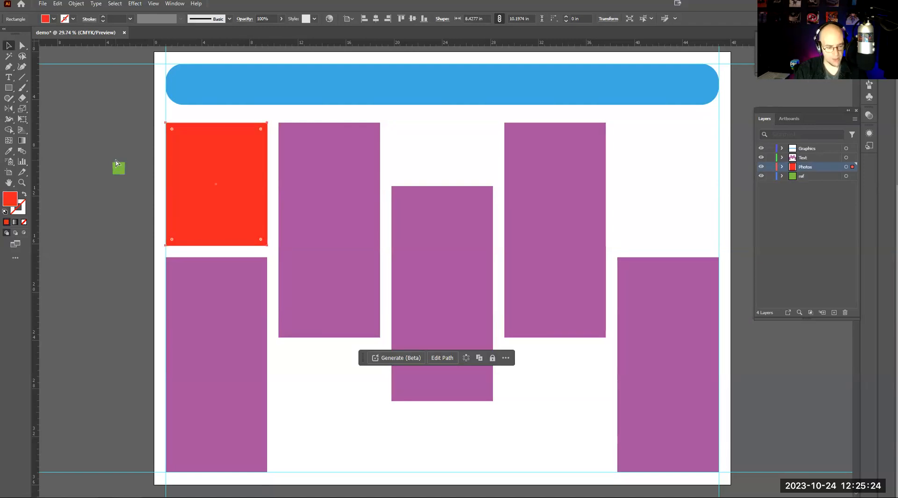
key(ctrl+v)
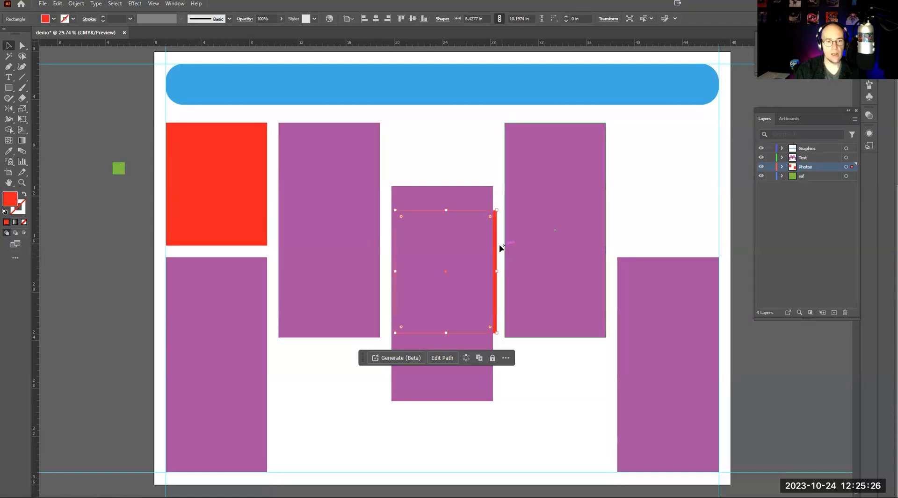
drag(491, 255, 377, 363)
drag(383, 378, 381, 385)
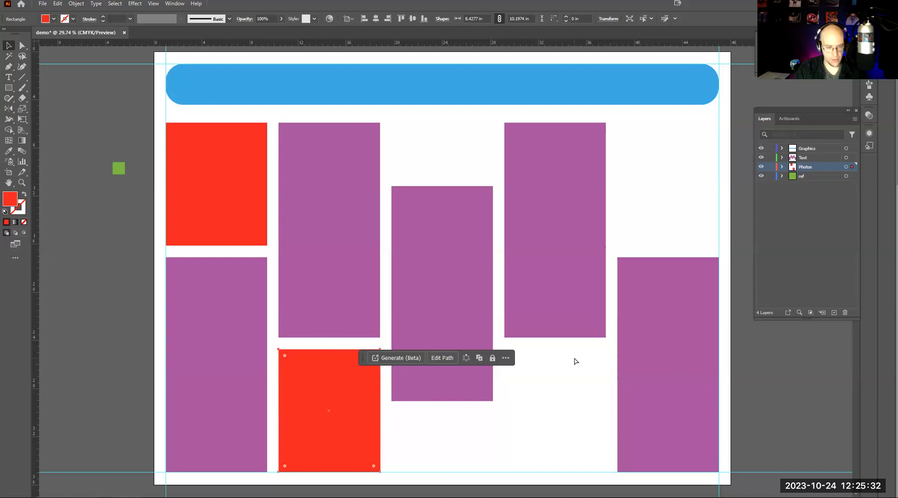
Place another red copy above the third column's purple block and shorten it from the bottom to about 4.7 in high.
key(ctrl+v)
drag(496, 249, 492, 157)
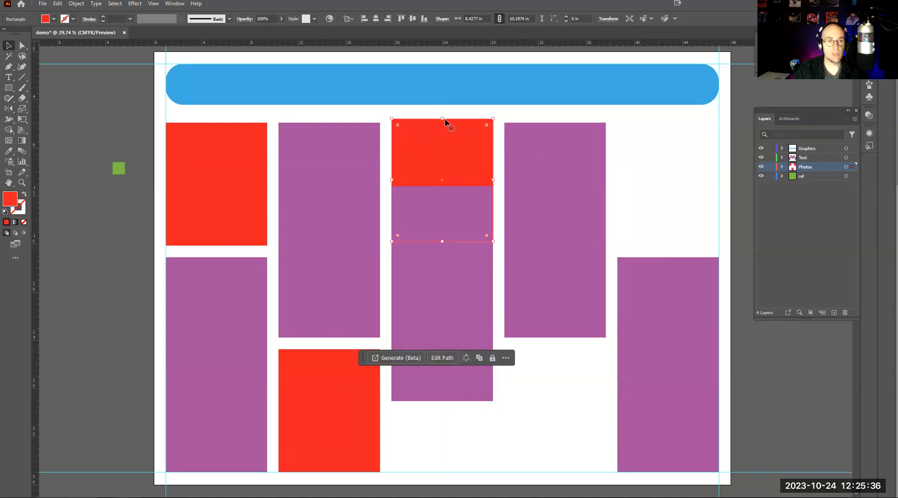
drag(442, 241, 448, 175)
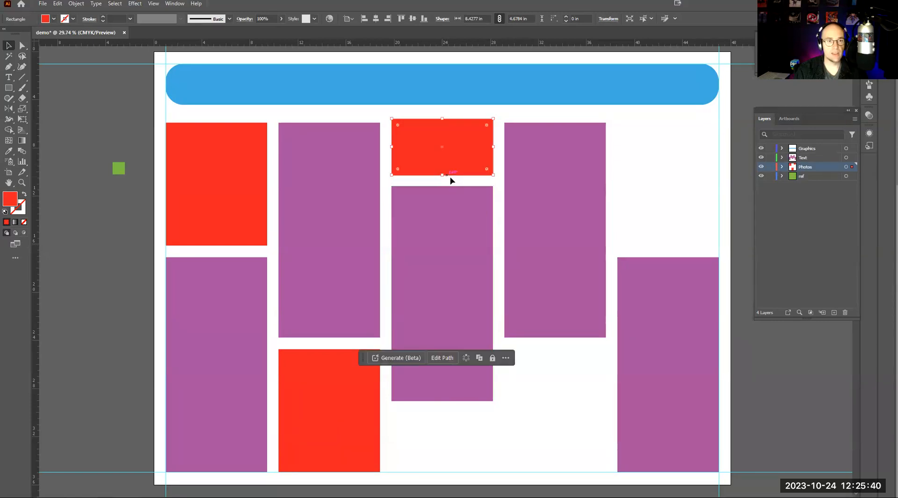
Add a red copy below the third column's purple block, shortened to fit the gap down to the bottom margin guide.
key(ctrl+v)
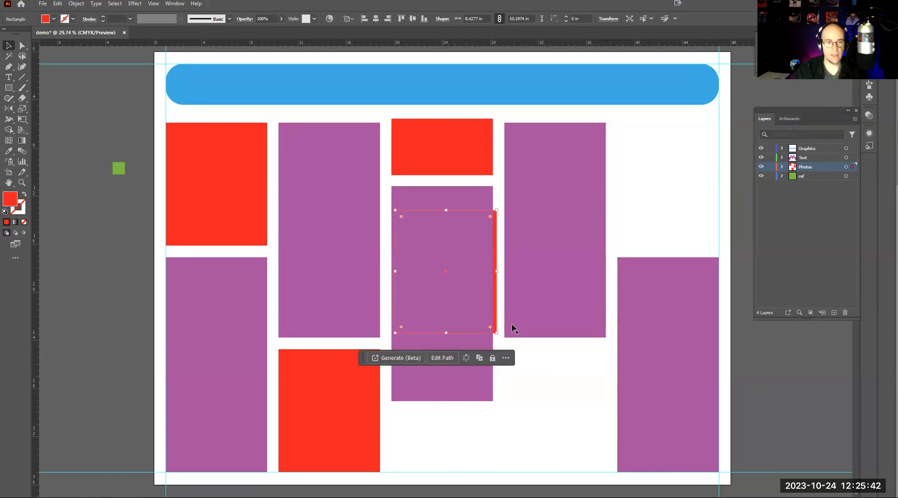
drag(488, 347, 498, 478)
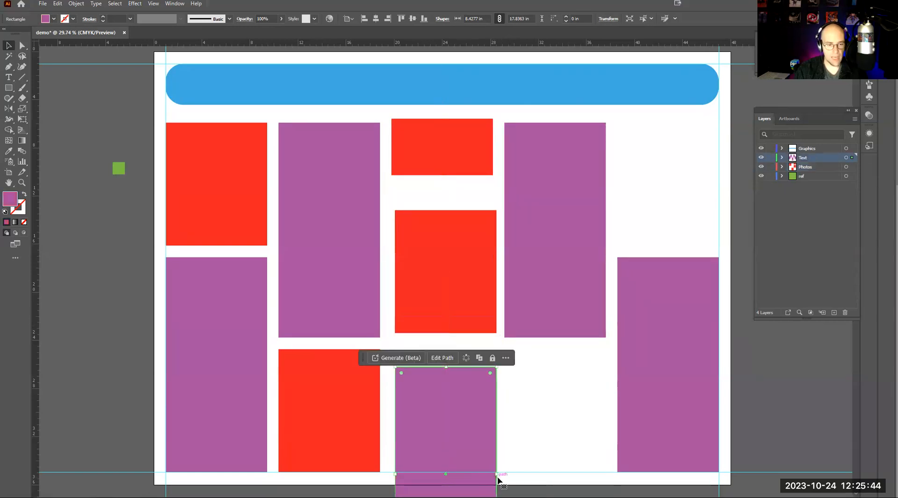
key(ctrl+z)
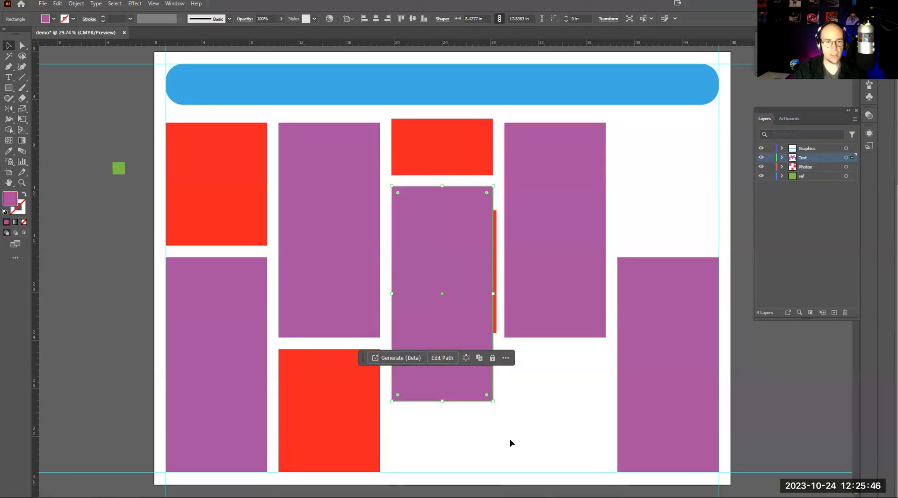
drag(496, 327, 458, 463)
click(548, 421)
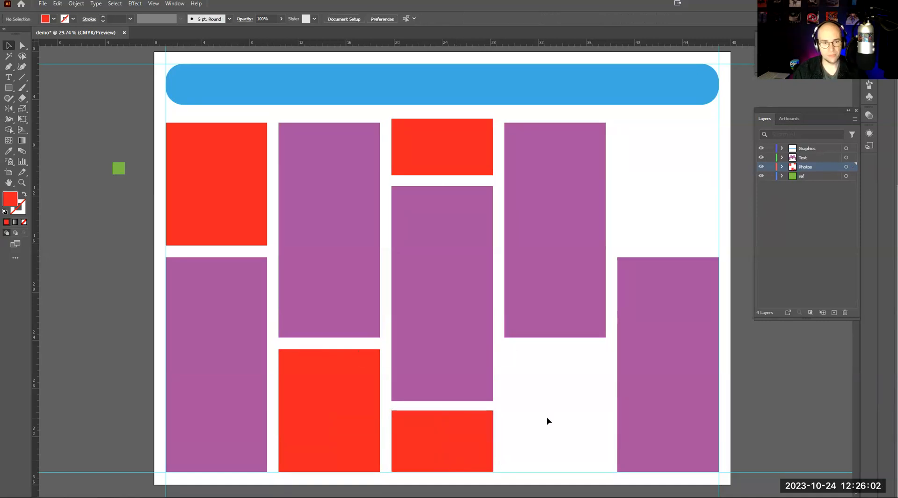
Add red copies below the fourth column's purple block, on the bottom margin guide, and above the fifth column's purple block.
key(ctrl+v)
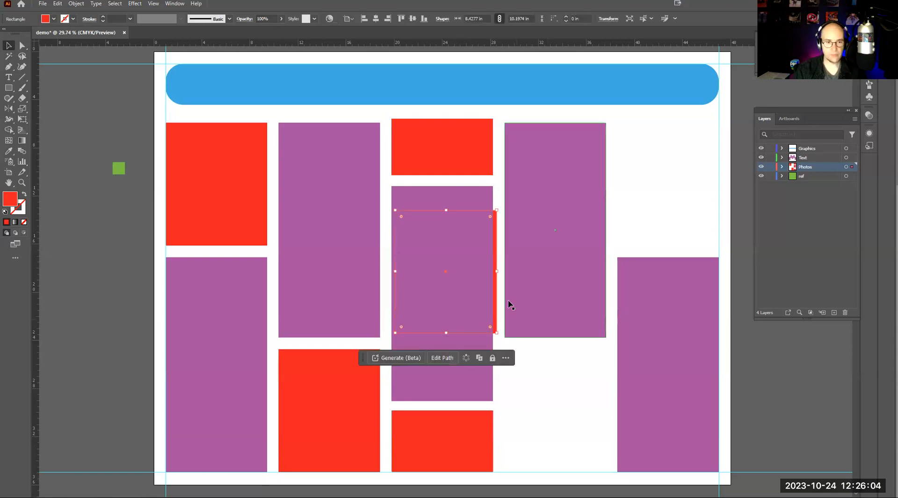
drag(497, 298, 606, 436)
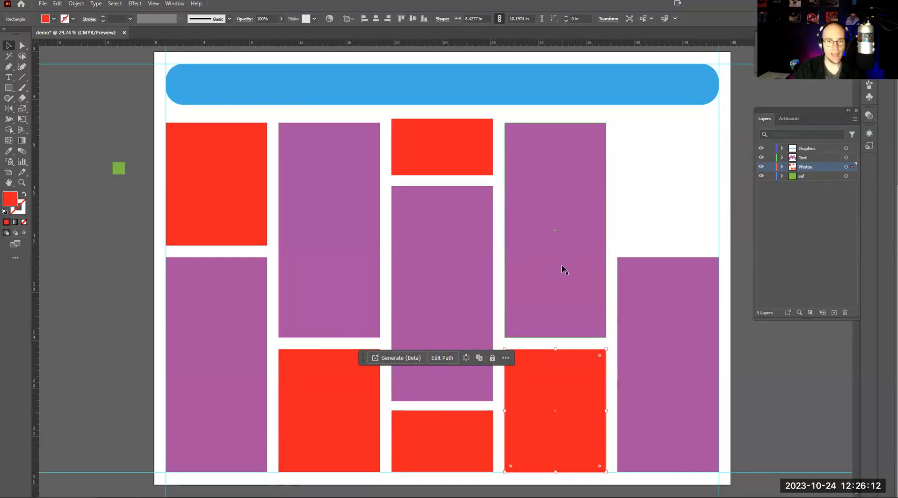
key(ctrl+v)
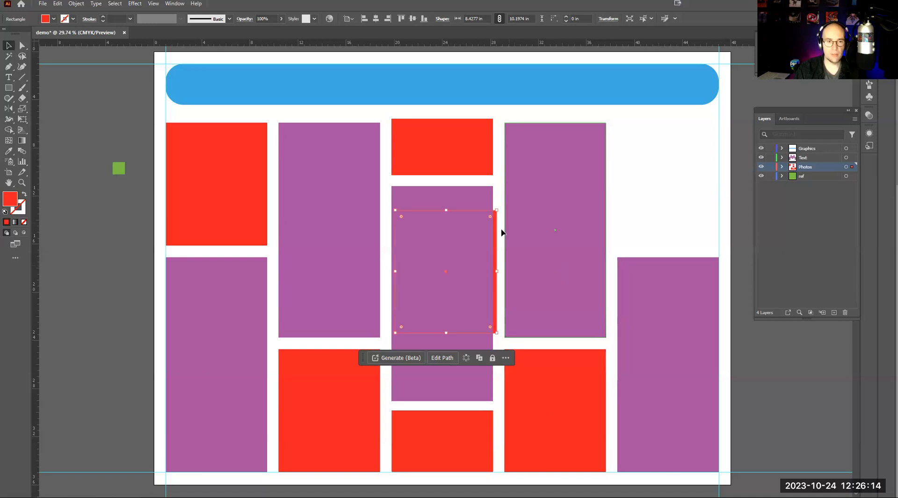
drag(497, 232, 724, 155)
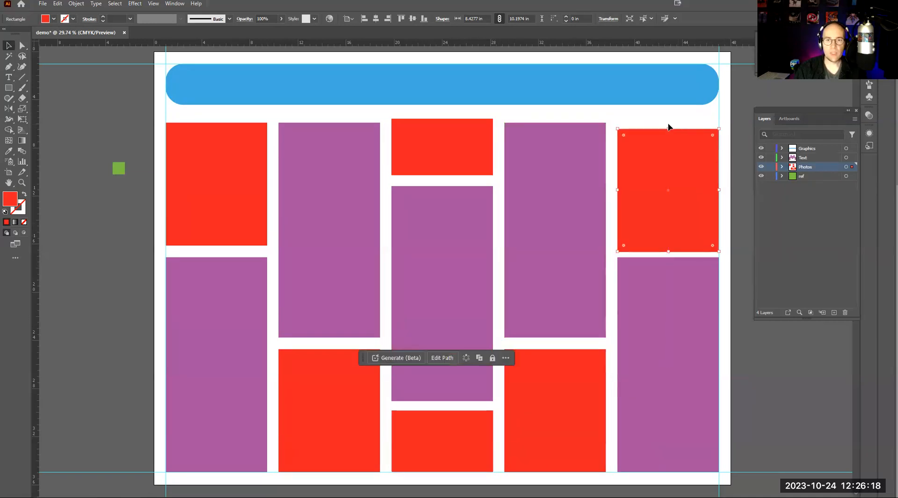
Shorten the fifth column's red block from its top to about 7.3 in high, and align the third column's upper red block with its neighbours' tops.
drag(669, 129, 669, 163)
scroll(646, 225, up, 1)
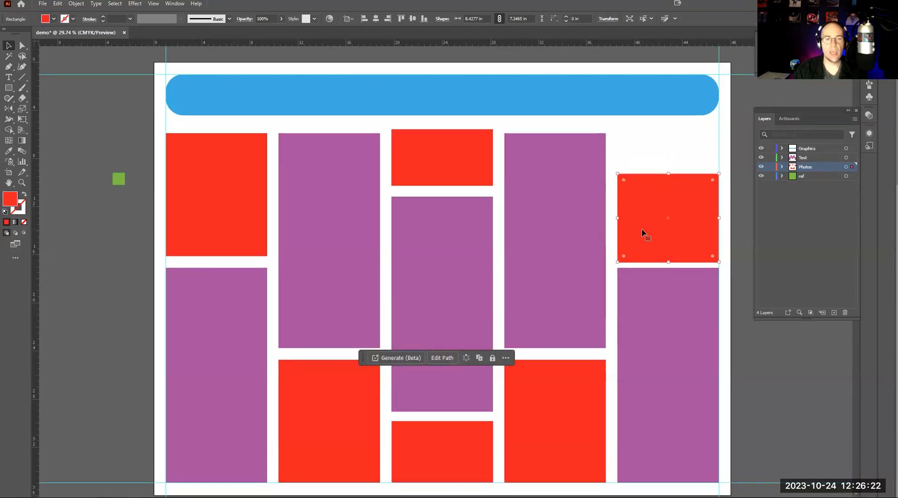
drag(411, 155, 412, 160)
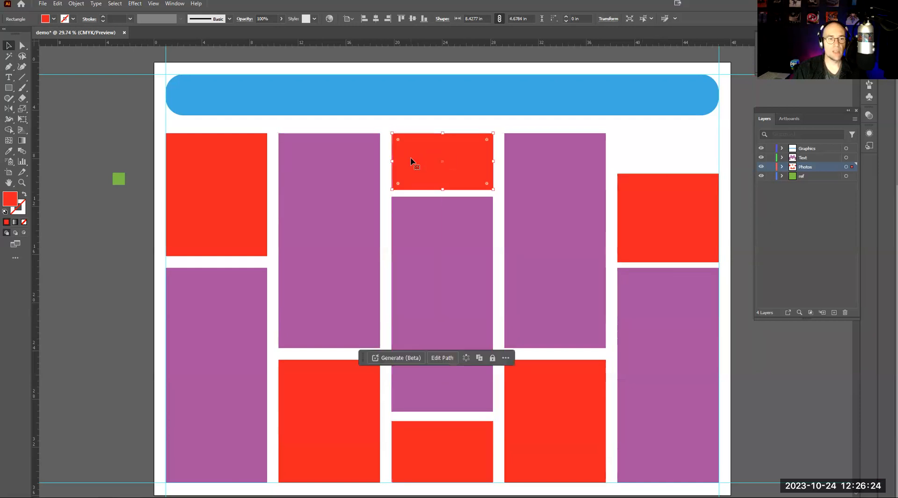
Nudge the third column's purple block down slightly, and draw a circle about 7.2 in wide on the Photos layer above the fifth column's red block.
drag(423, 246, 425, 249)
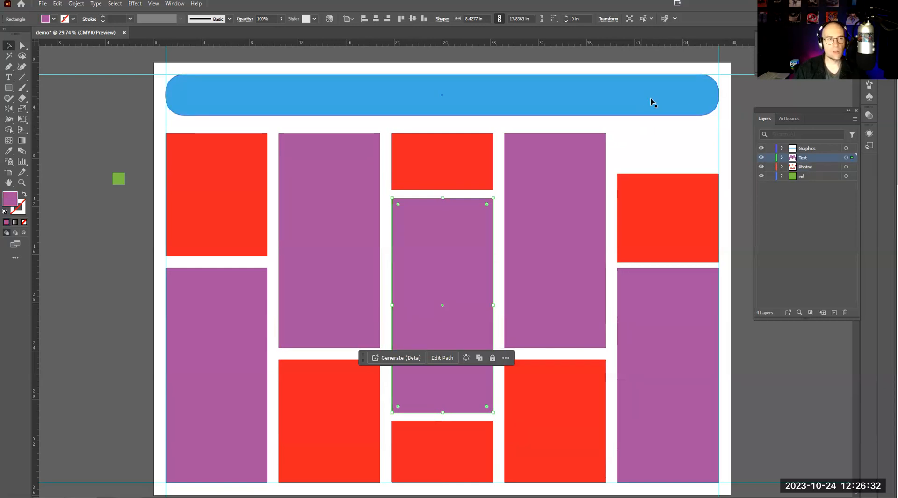
click(815, 168)
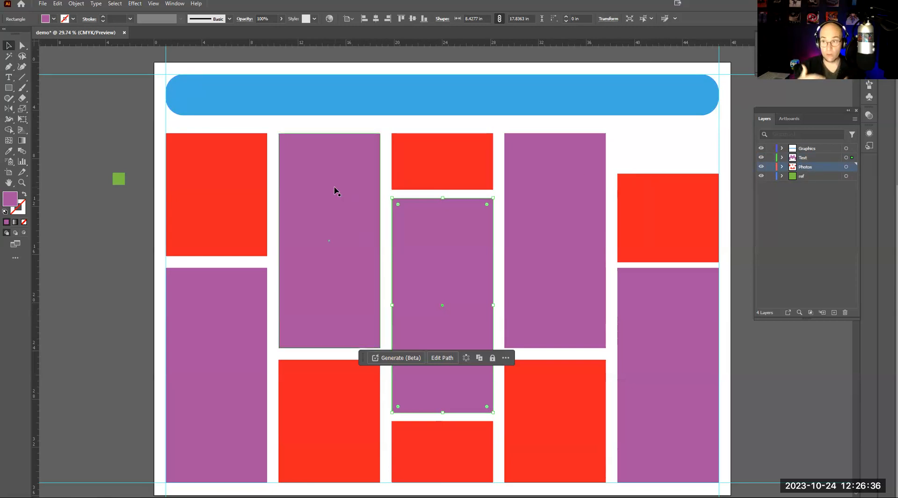
click(8, 90)
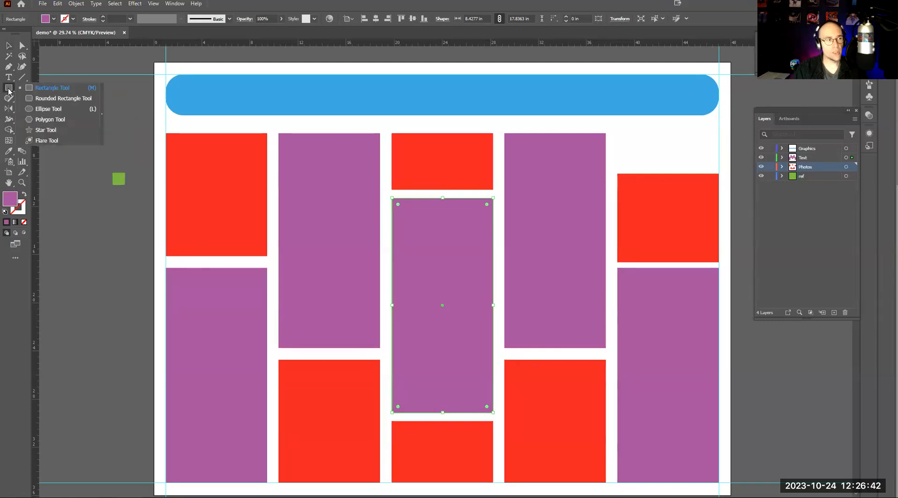
click(49, 113)
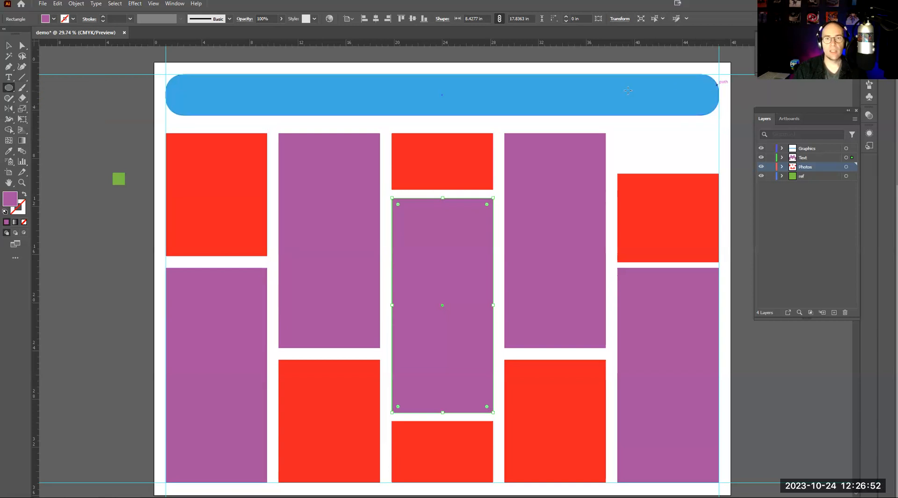
drag(621, 86, 707, 151)
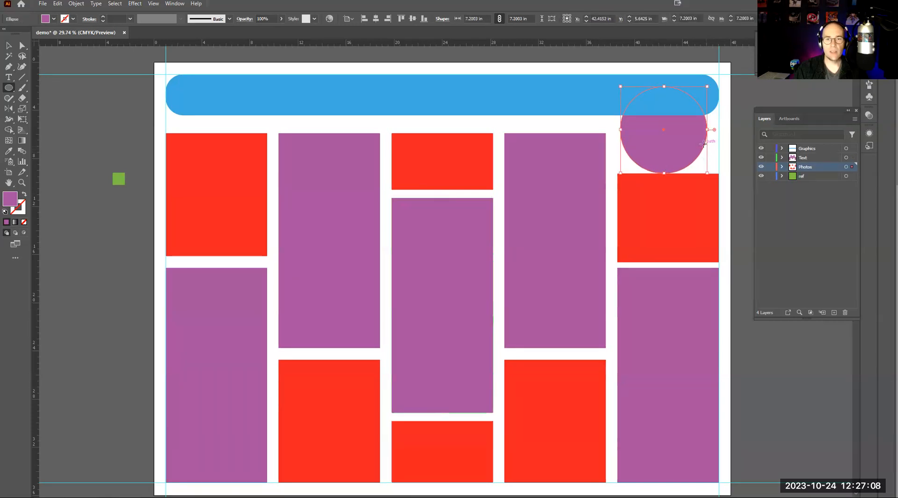
click(8, 45)
drag(668, 136, 676, 131)
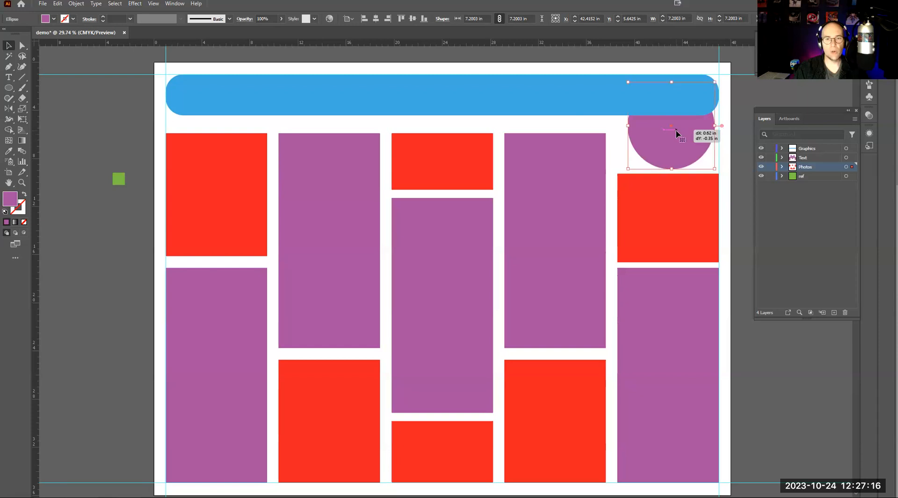
Move the Graphics layer directly below the Photos layer so the circle sits in front of the blue banner.
click(811, 150)
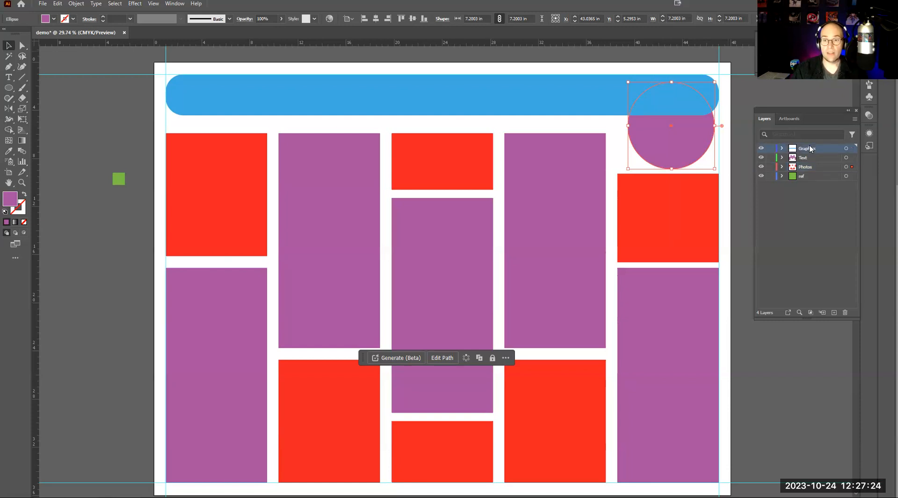
mouse_move(795, 150)
mouse_down()
mouse_move(792, 172)
mouse_move(806, 151)
mouse_up()
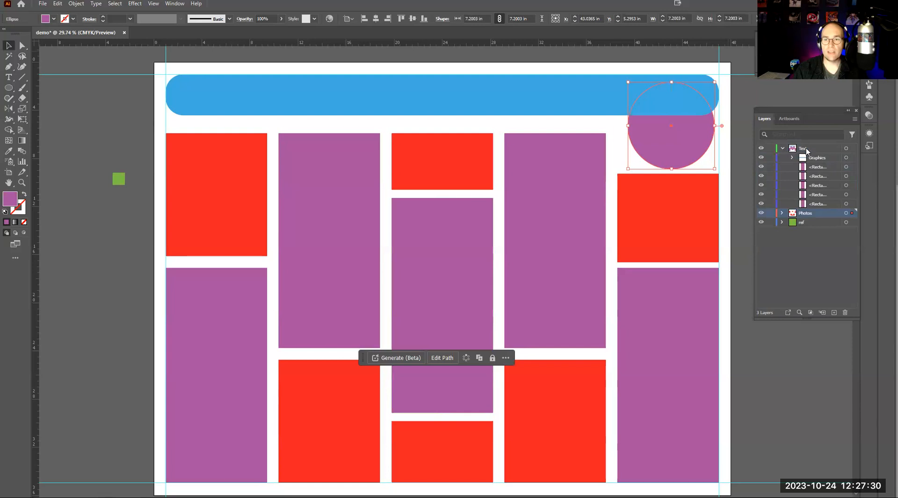
key(ctrl+z)
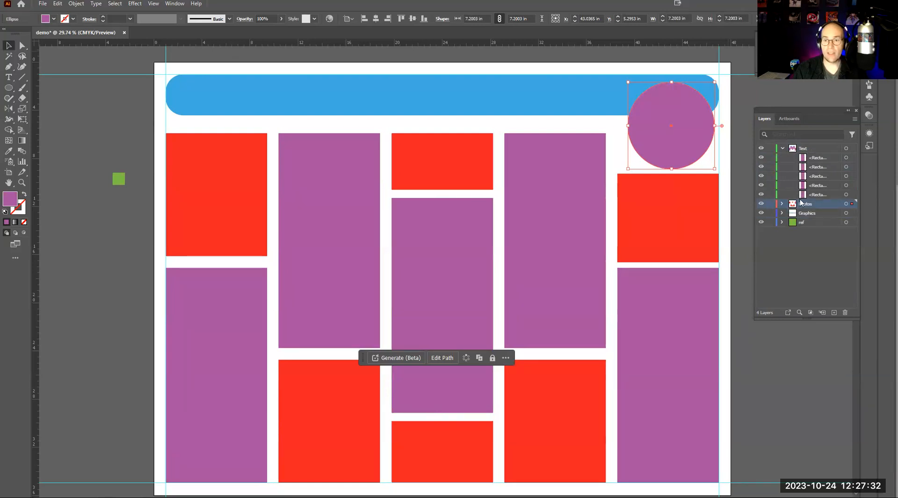
mouse_move(798, 168)
mouse_down()
mouse_move(805, 149)
mouse_move(799, 173)
mouse_up()
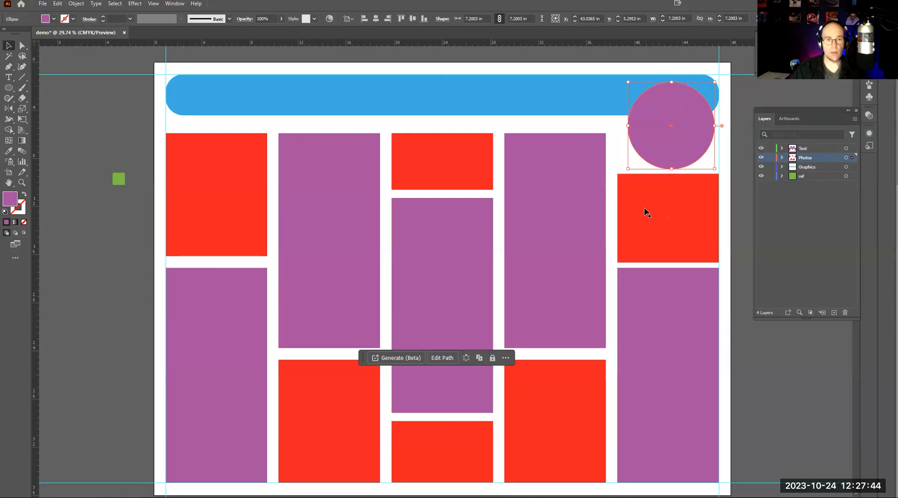
scroll(645, 210, down, 1)
scroll(644, 210, down, 1)
scroll(645, 210, up, 3)
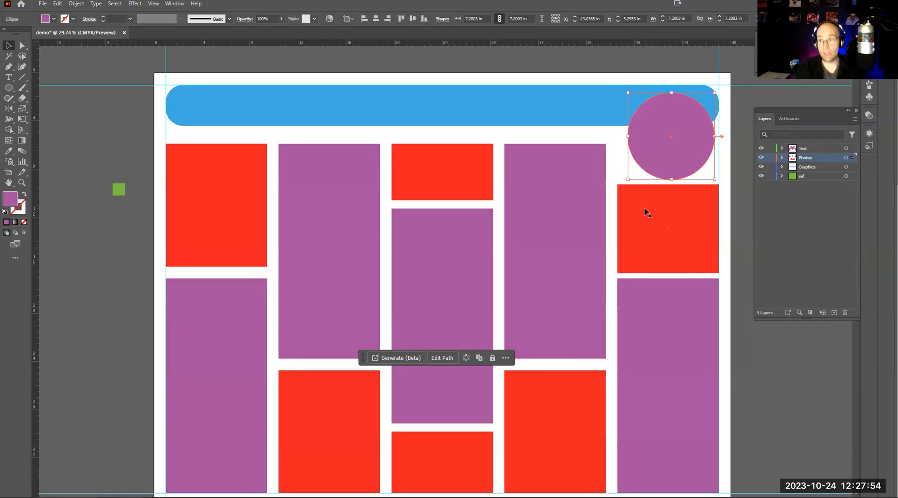
scroll(595, 109, up, 1)
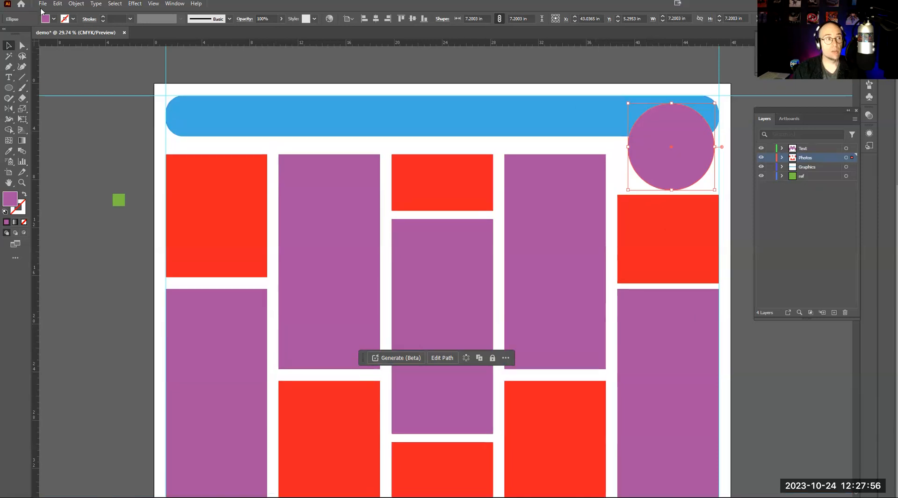
click(41, 7)
click(71, 83)
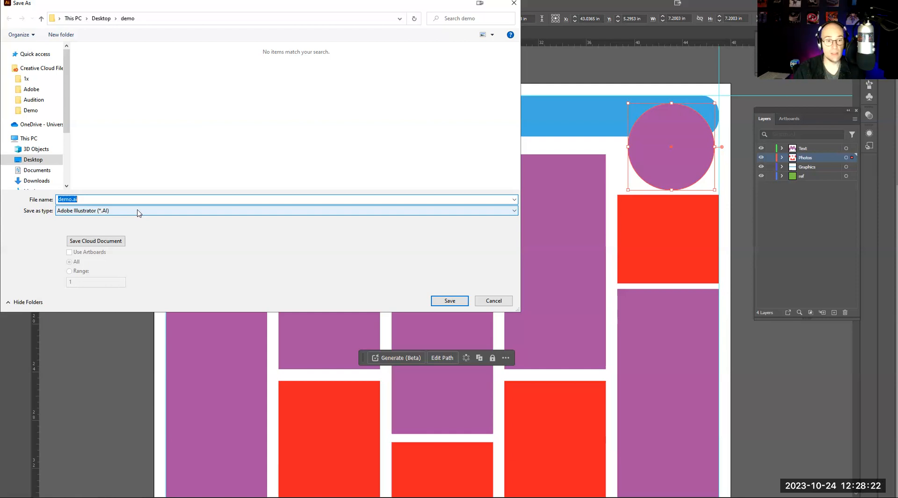
click(494, 300)
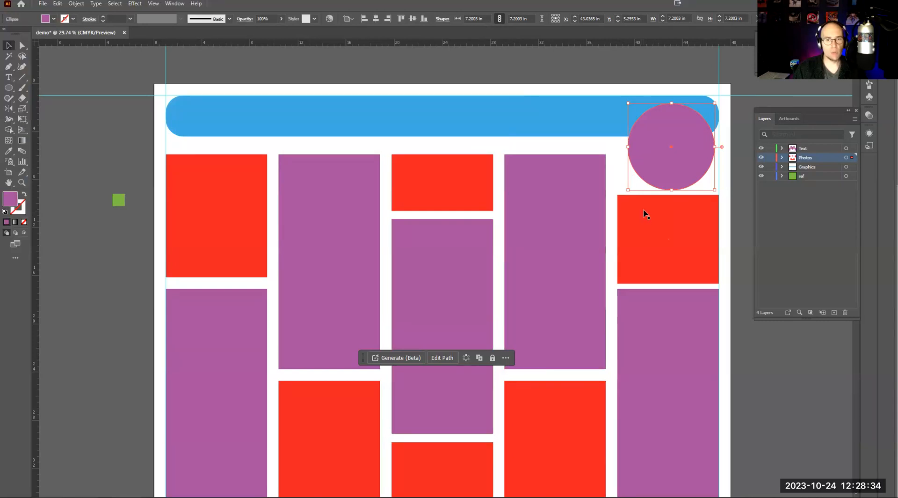
Recolour the circle with the red fill sampled from the first column's red block, and deselect it.
click(8, 151)
click(240, 196)
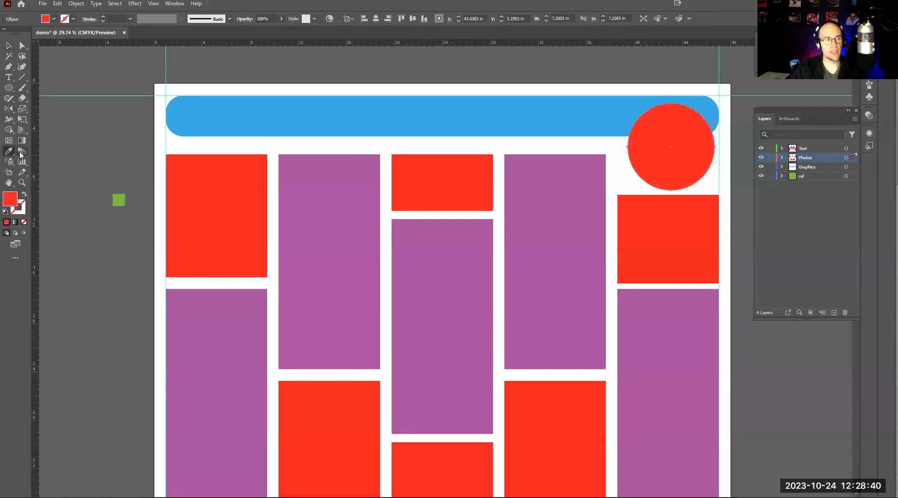
click(13, 45)
click(125, 84)
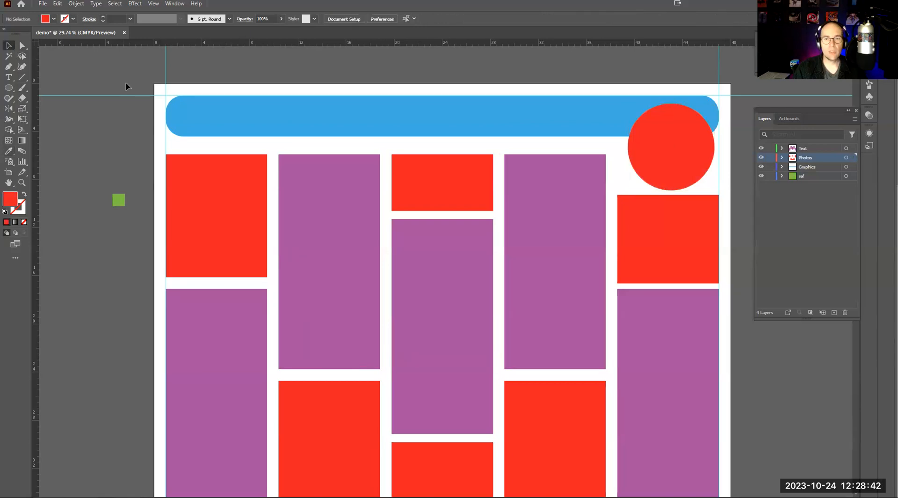
Place AdobeStock_65783222.jpeg from Graphics > Adobe Stock > Photos as a linked image about 11.7 in wide over the red circle.
click(667, 175)
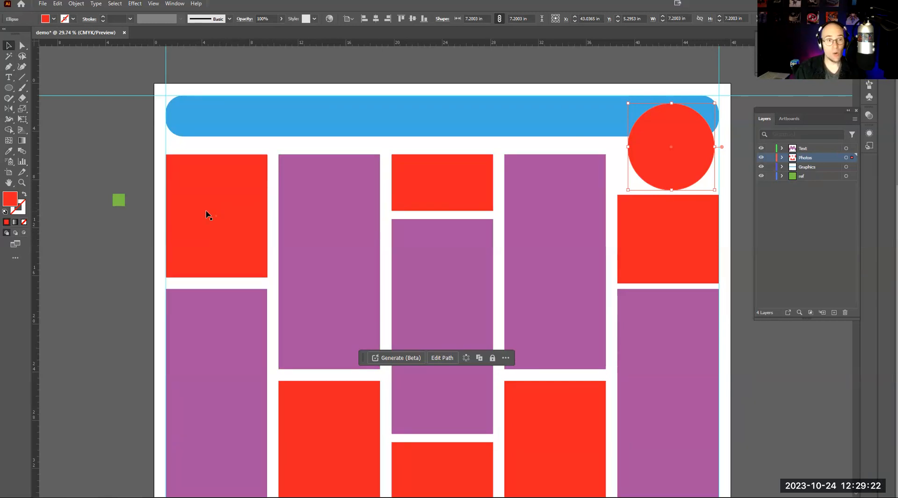
click(42, 6)
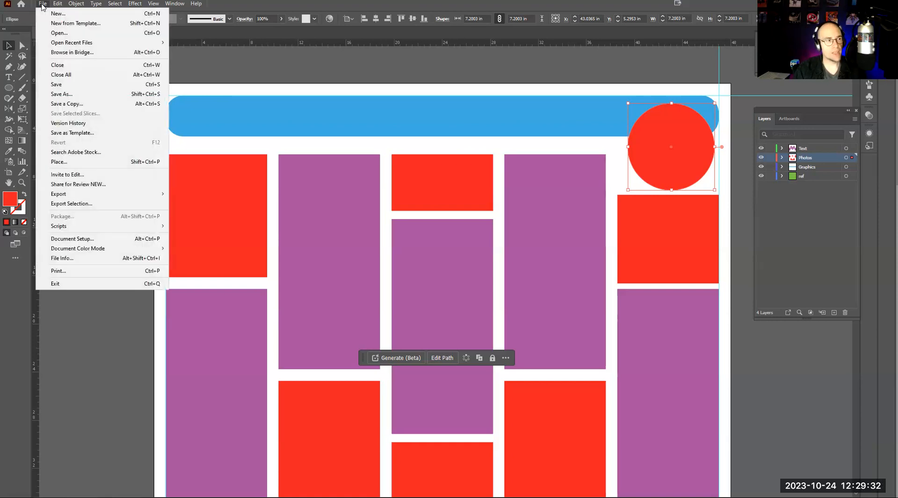
click(82, 164)
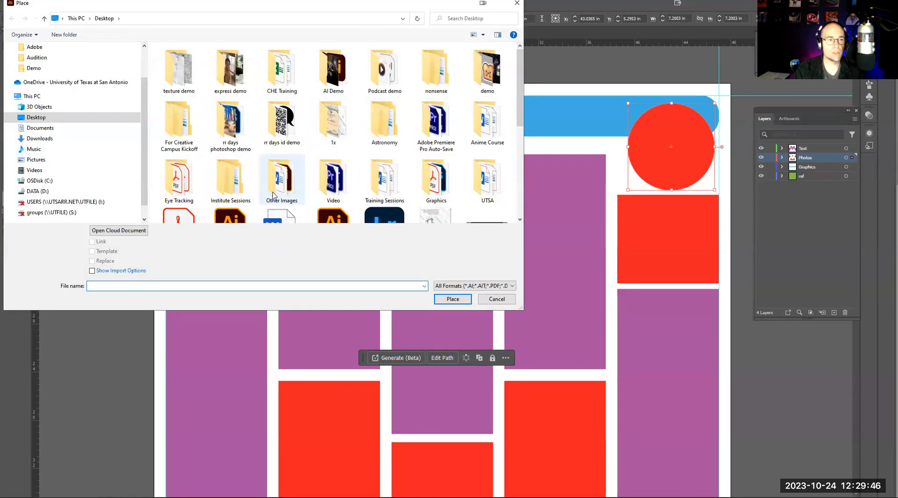
double_click(435, 185)
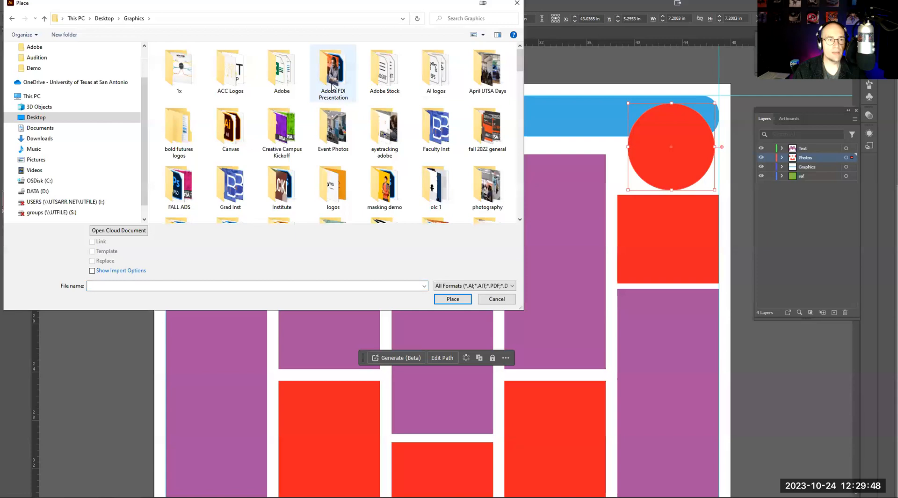
double_click(379, 76)
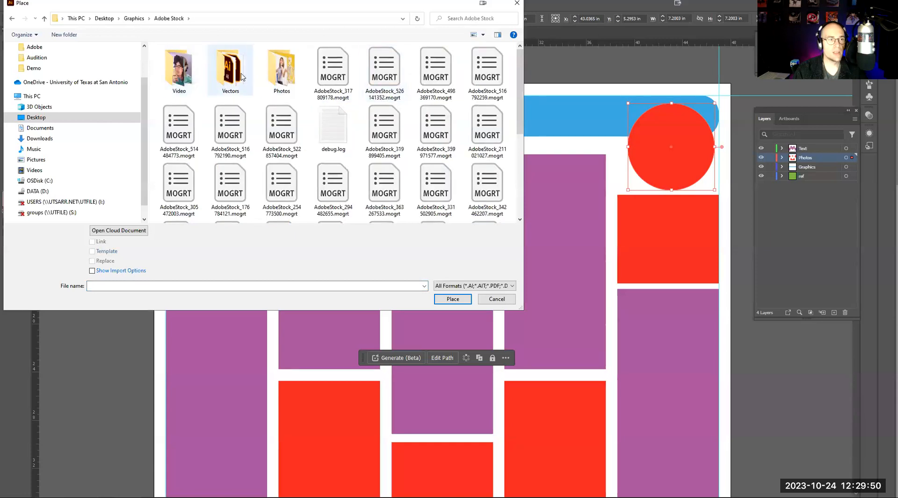
double_click(276, 71)
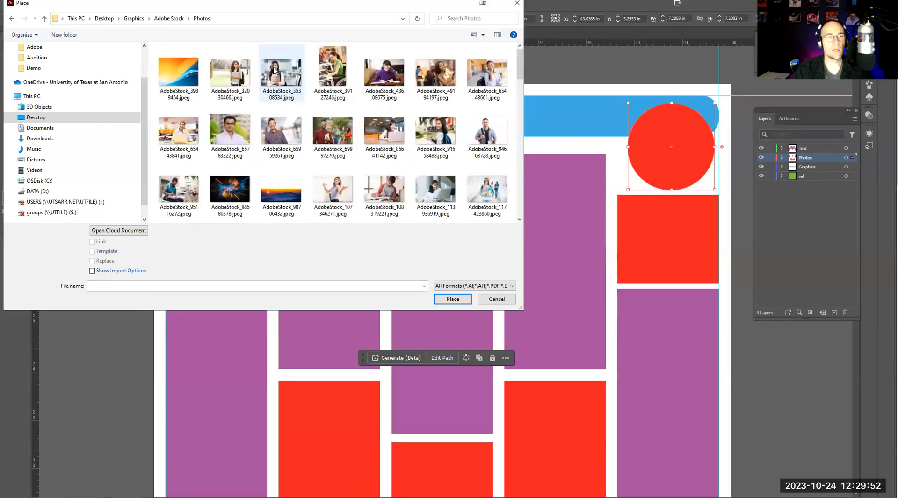
click(229, 136)
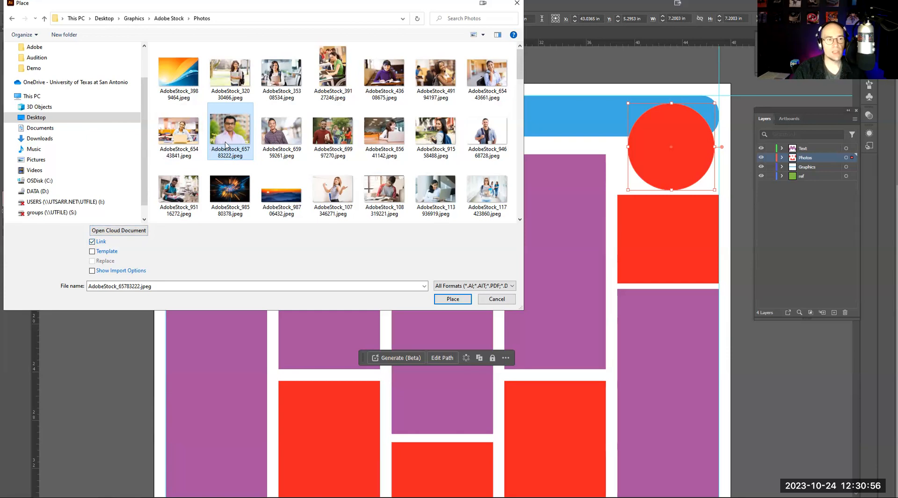
click(443, 298)
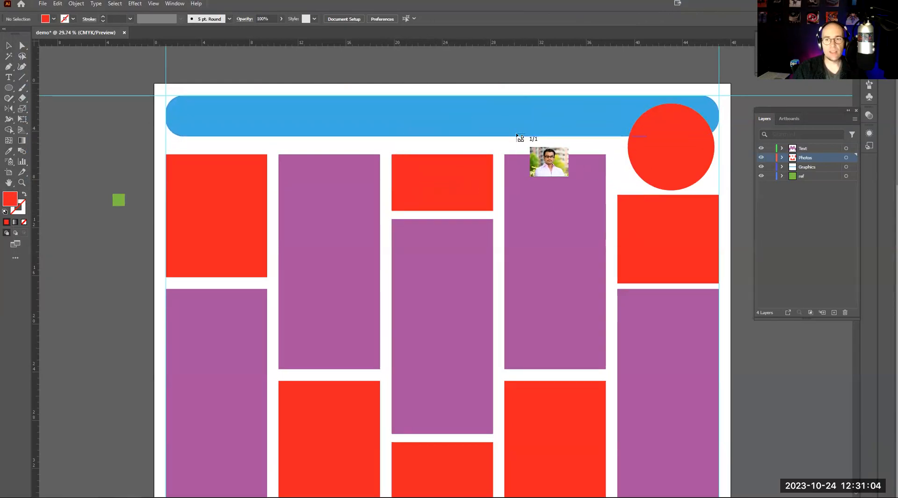
mouse_move(611, 85)
mouse_down()
mouse_move(716, 193)
mouse_move(753, 257)
mouse_up()
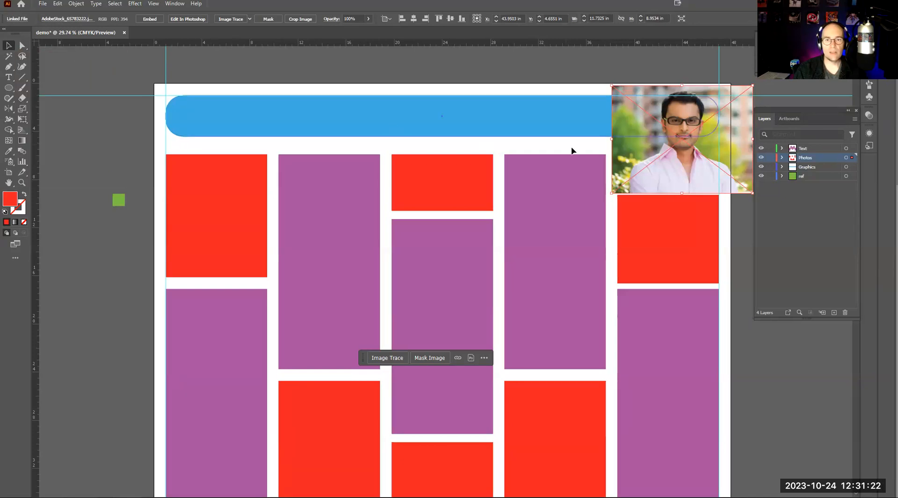
Try to make a clipping mask from the portrait photo and the red circle behind it.
drag(644, 162, 635, 181)
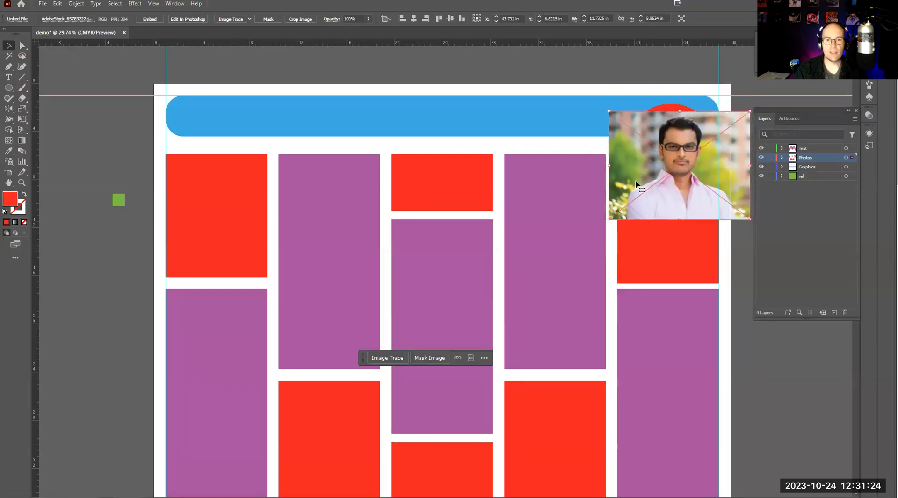
shift+click(667, 110)
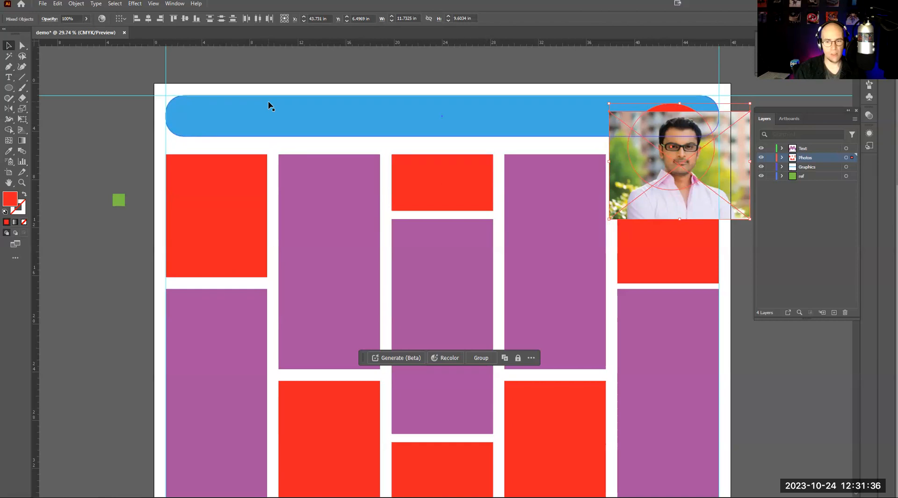
click(77, 6)
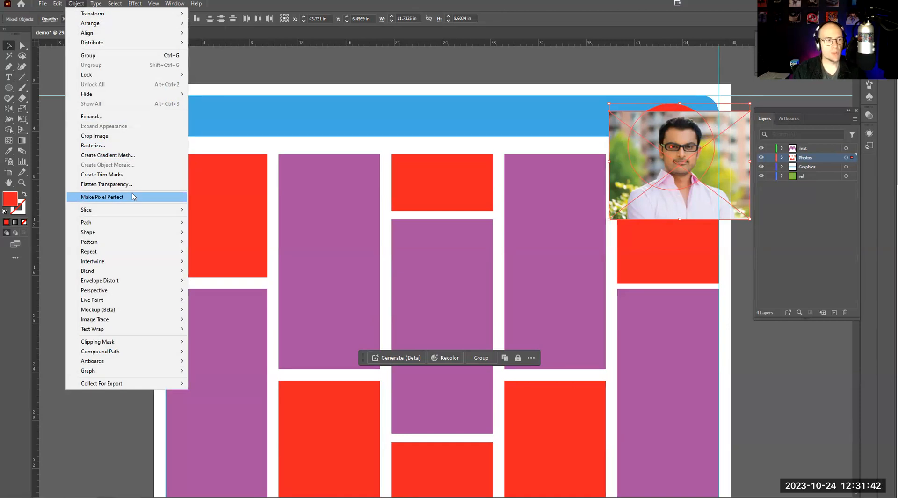
mouse_move(139, 225)
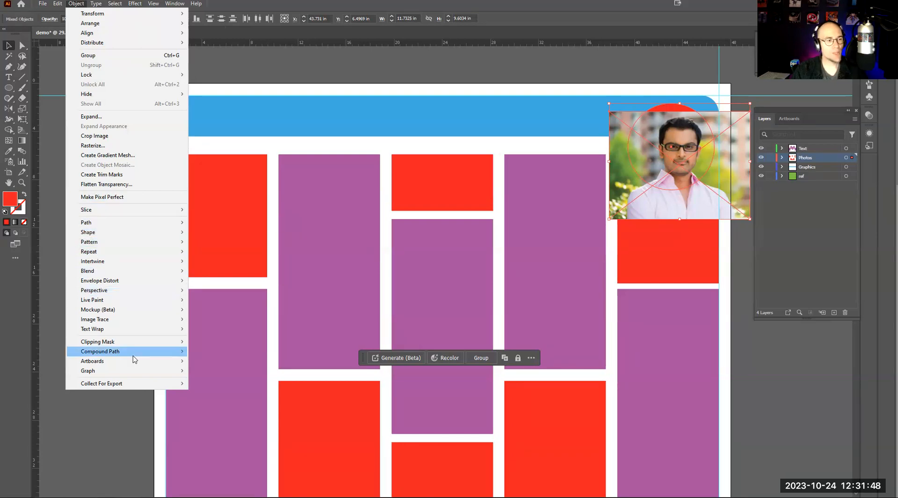
mouse_move(133, 344)
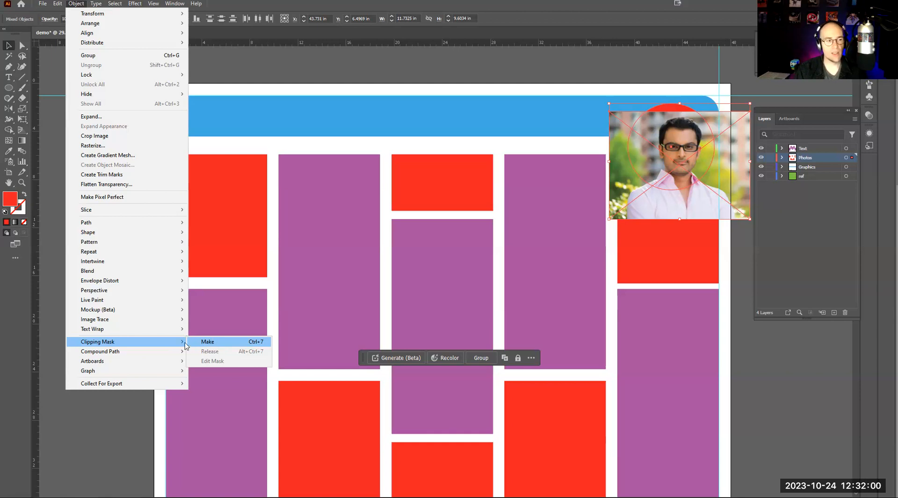
click(204, 345)
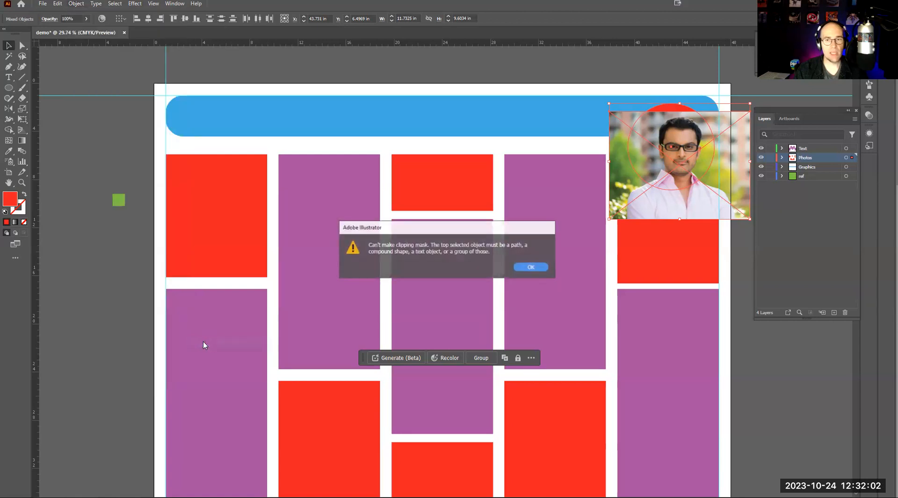
click(532, 267)
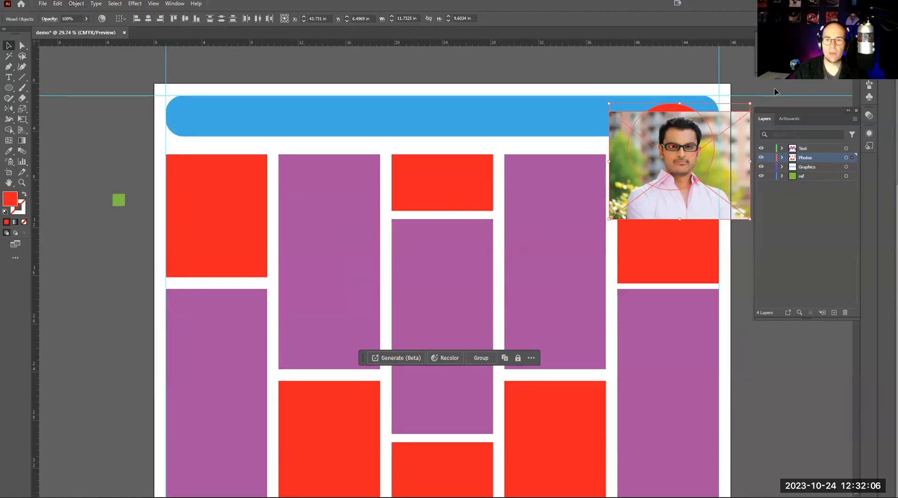
Reposition the portrait photo over the red circle, select both, and try again to make a clipping mask from them.
click(741, 101)
mouse_move(675, 185)
mouse_down()
mouse_move(670, 162)
mouse_move(696, 113)
mouse_up()
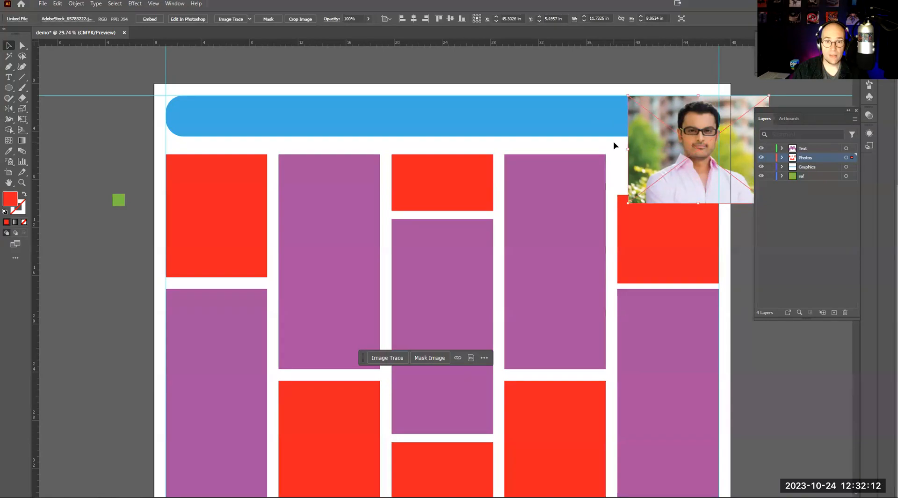
drag(614, 144, 679, 161)
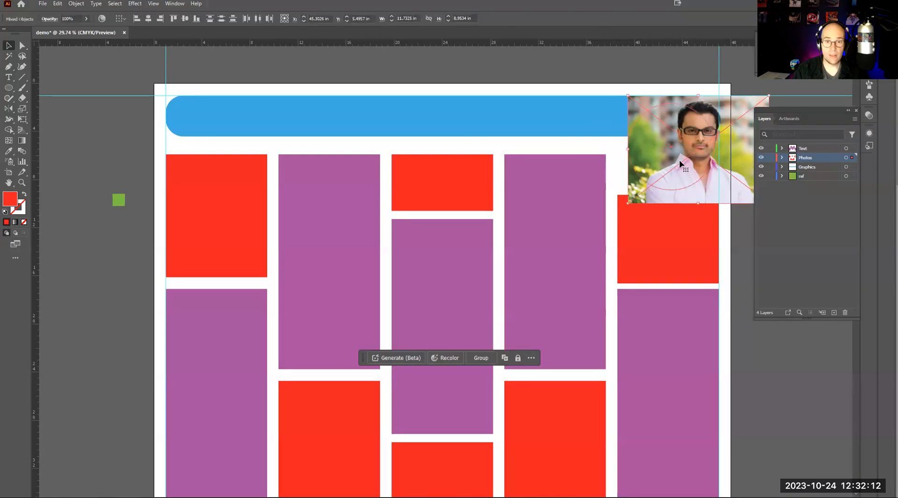
click(76, 3)
mouse_move(155, 341)
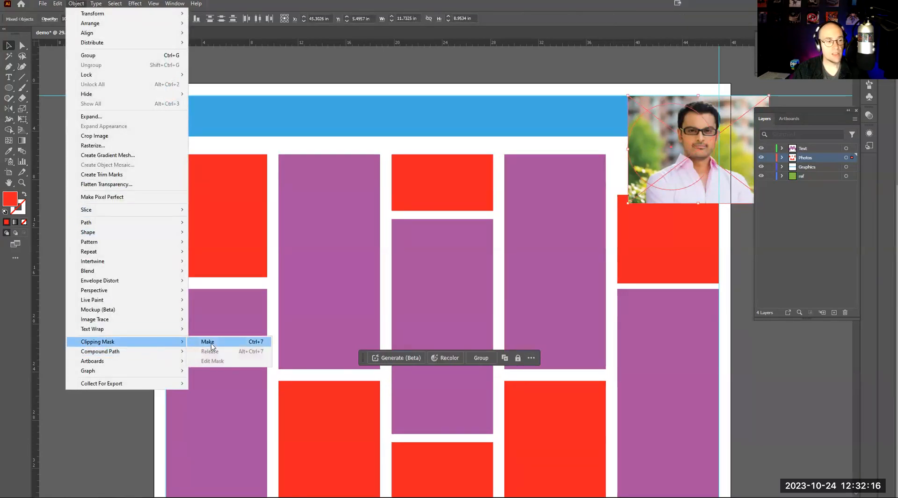
click(209, 342)
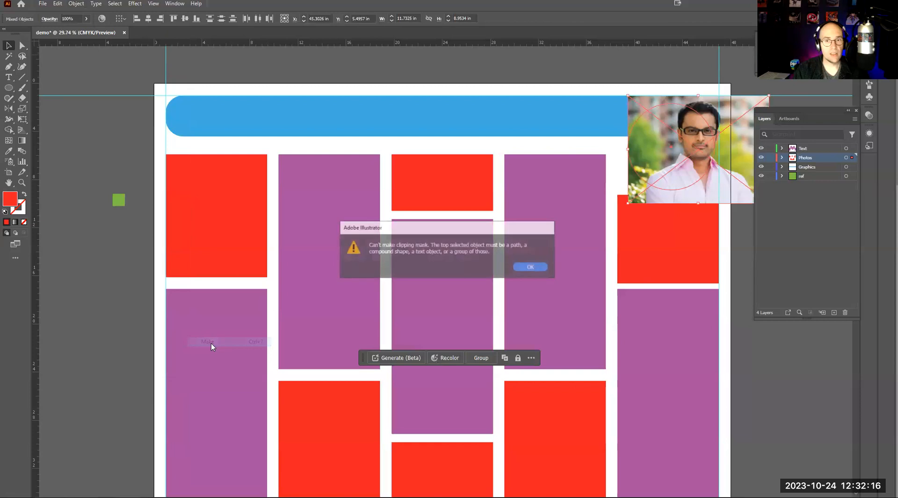
click(532, 268)
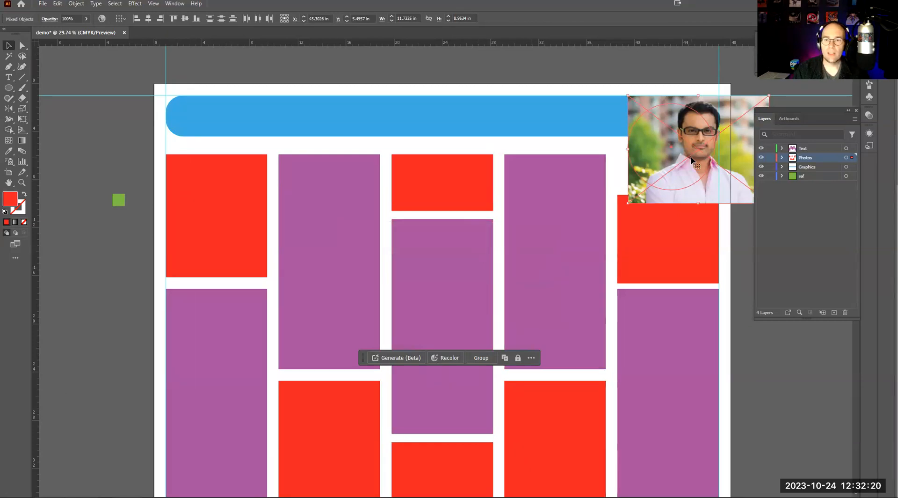
Shift the portrait photo so it only partly covers the red circle, and try to make a compound path from both.
drag(691, 160, 674, 214)
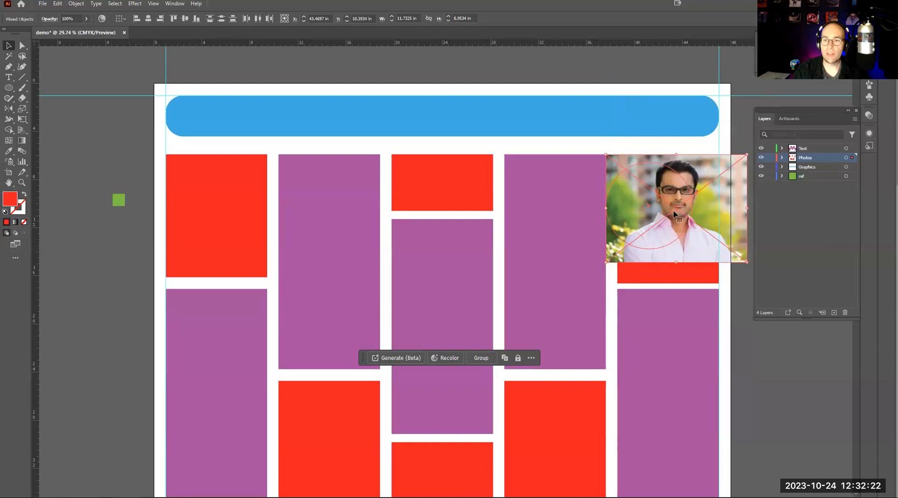
drag(709, 190, 715, 133)
click(734, 229)
mouse_move(713, 173)
mouse_down()
mouse_move(693, 223)
mouse_move(702, 171)
mouse_move(714, 180)
mouse_up()
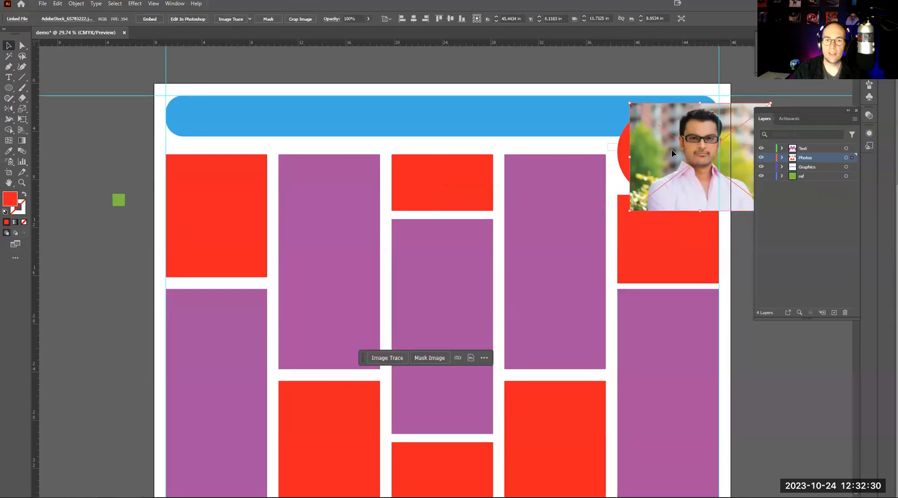
drag(672, 151, 669, 156)
click(75, 5)
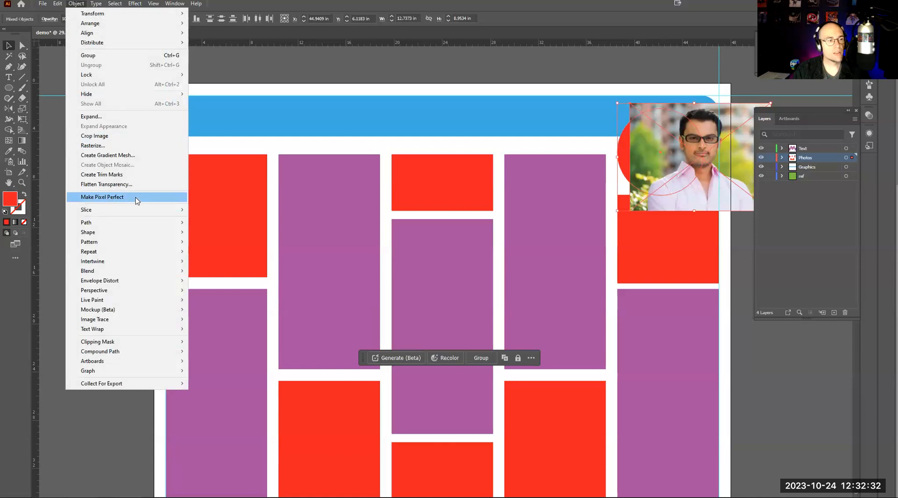
mouse_move(155, 354)
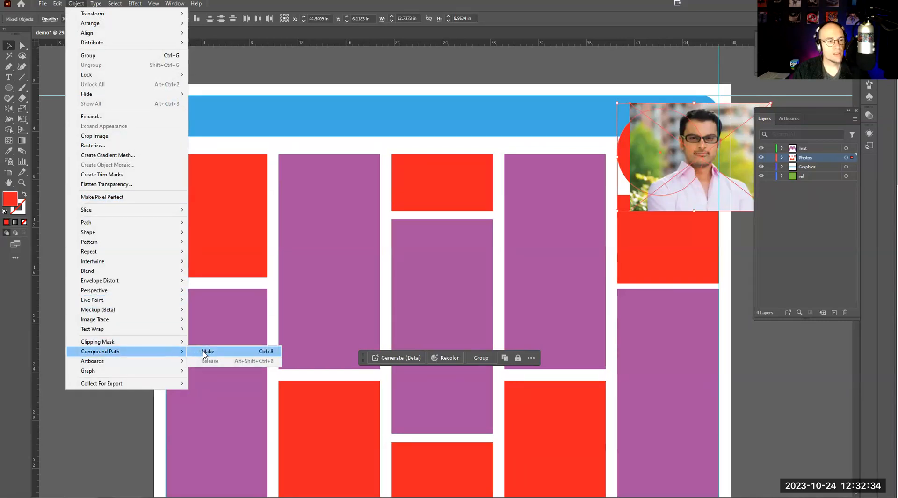
click(206, 351)
click(530, 267)
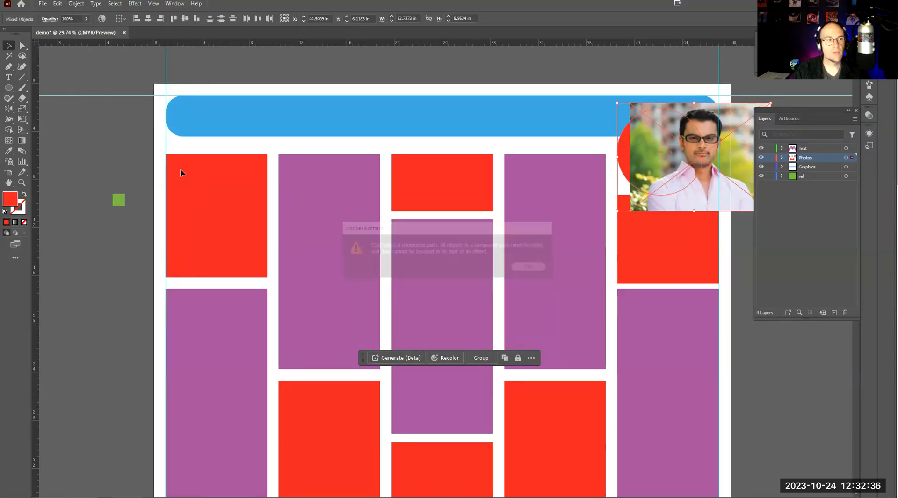
Try to make a clipping mask from the circle and the photo while they only partly overlap.
click(76, 4)
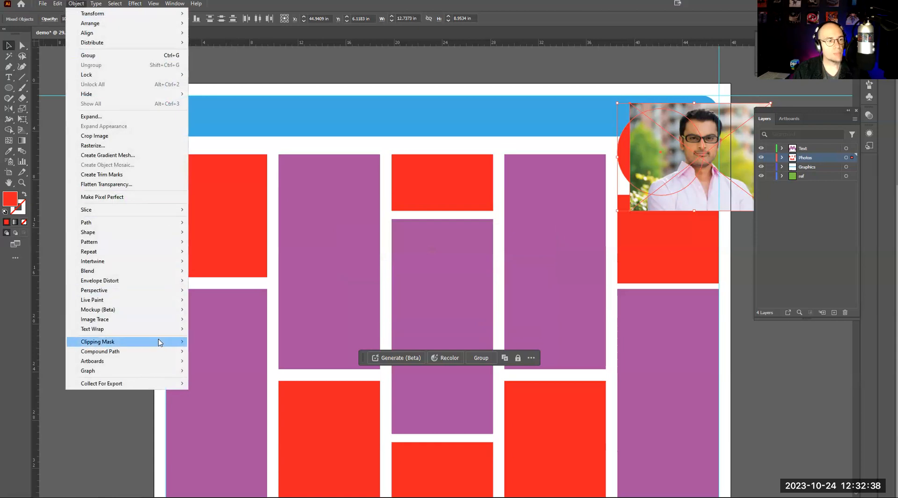
mouse_move(170, 342)
click(216, 340)
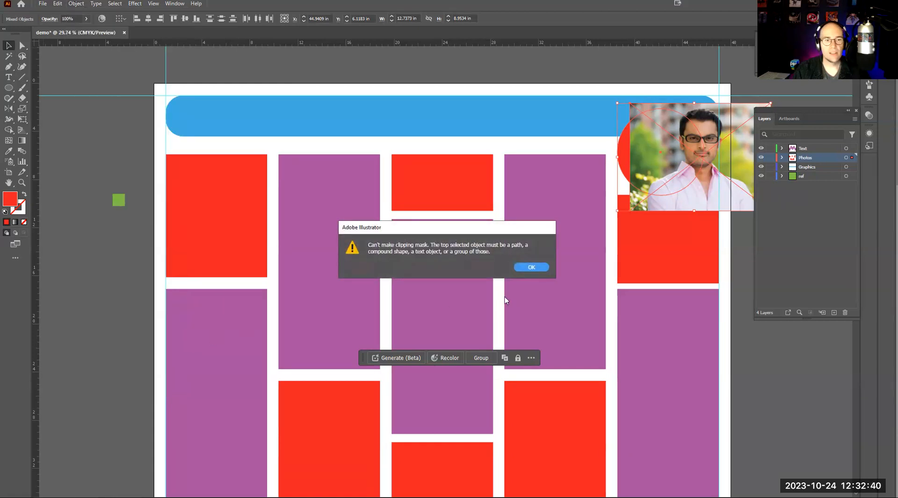
click(531, 267)
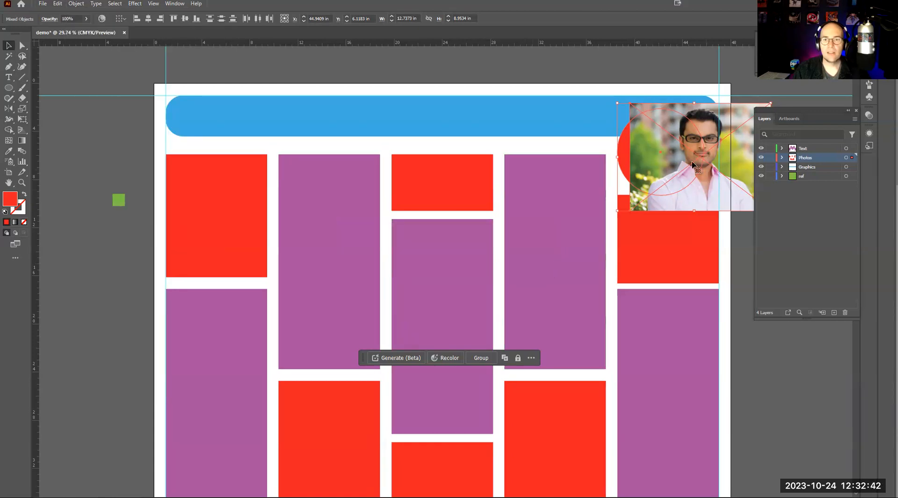
Remove the portrait photo from the artboard while keeping the red circle, undoing the deletion of both objects.
key(Delete)
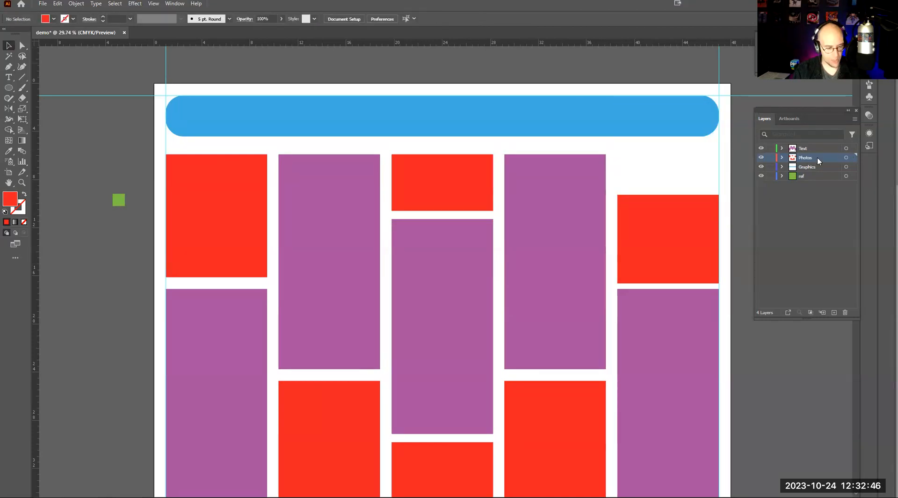
key(ctrl+z)
key(ctrl+z)
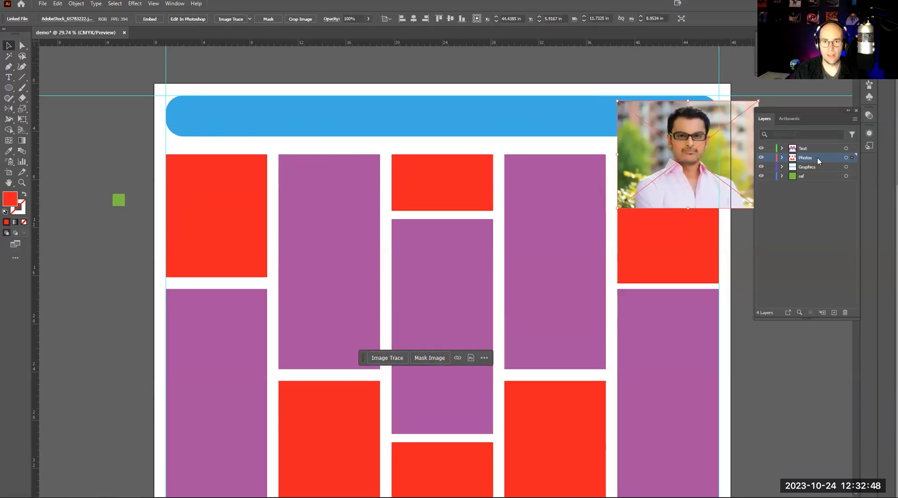
click(748, 221)
click(723, 182)
key(ctrl+z)
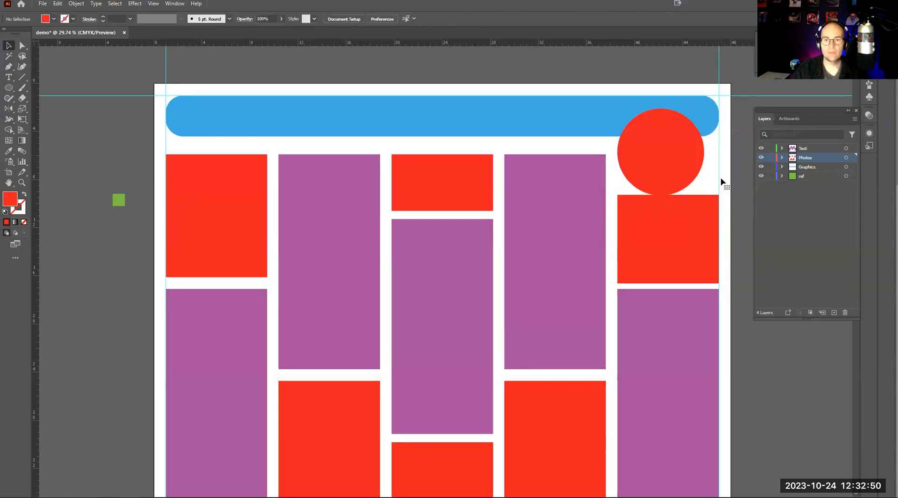
Move the red circle up onto the blue banner and place AdobeStock_65783222.jpeg as a linked image about 10.6 in wide over it.
drag(671, 147, 671, 131)
click(42, 5)
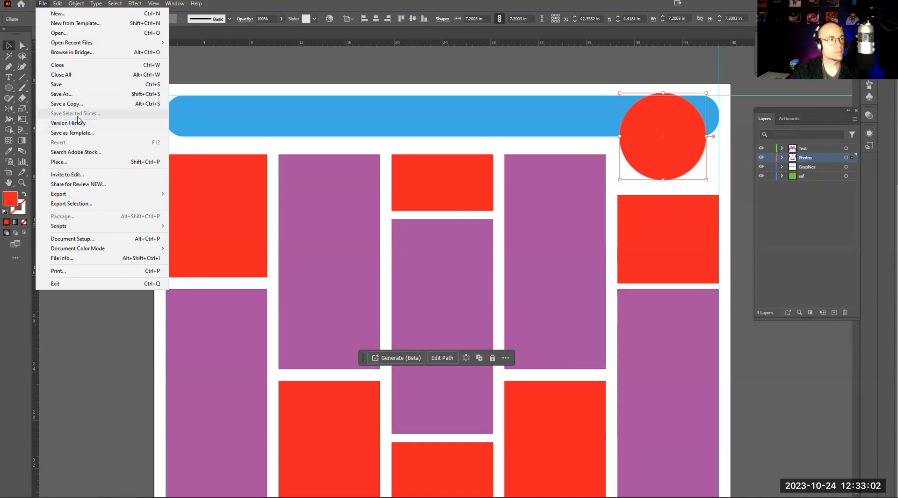
click(81, 305)
click(42, 4)
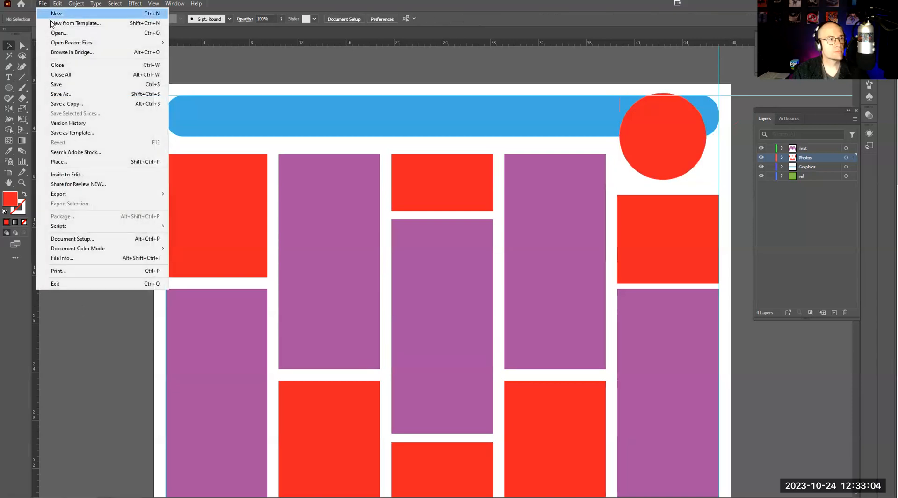
click(59, 162)
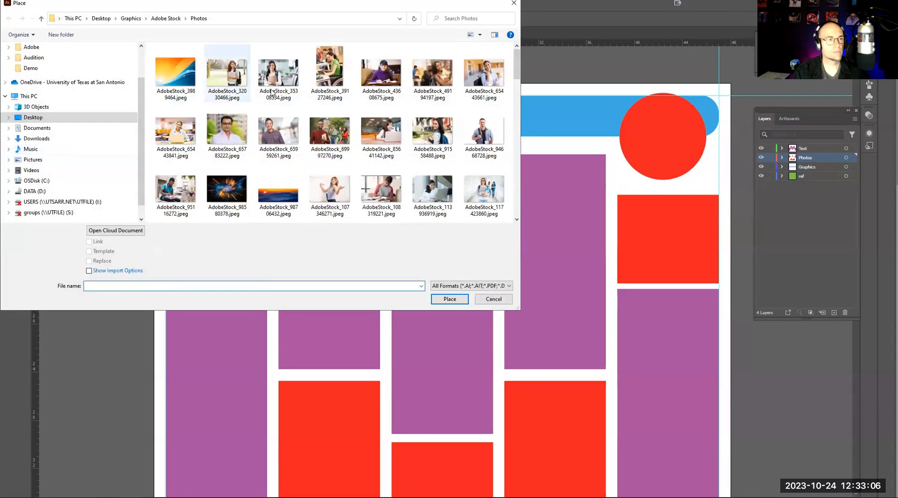
click(226, 134)
click(448, 298)
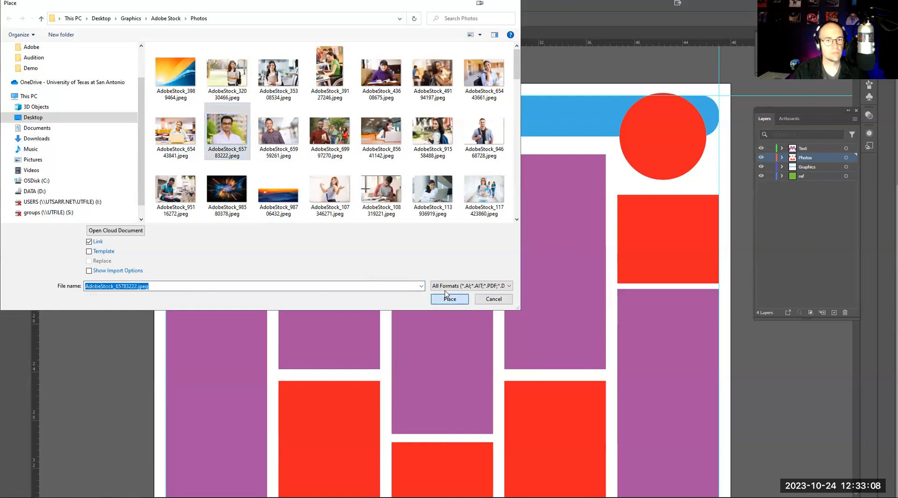
drag(725, 195, 735, 202)
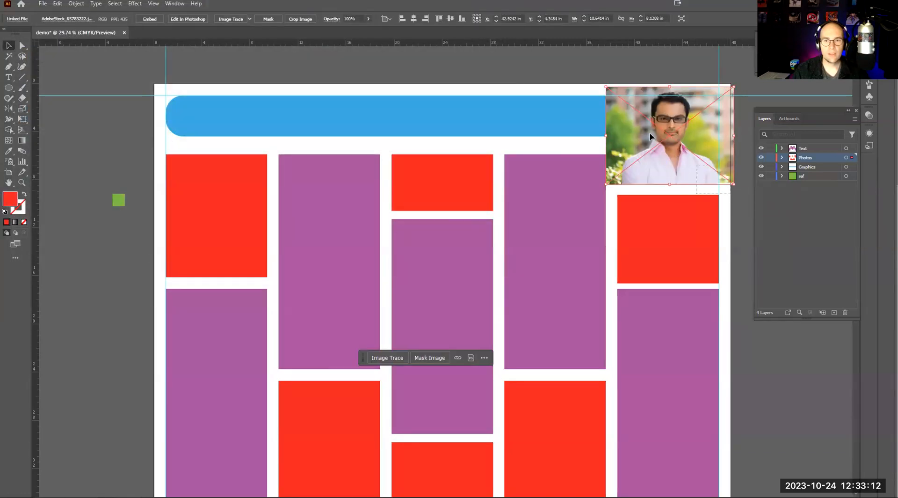
Select the newly placed portrait together with the circle beneath it and try to make a clipping mask.
drag(649, 133, 648, 131)
drag(681, 195, 673, 173)
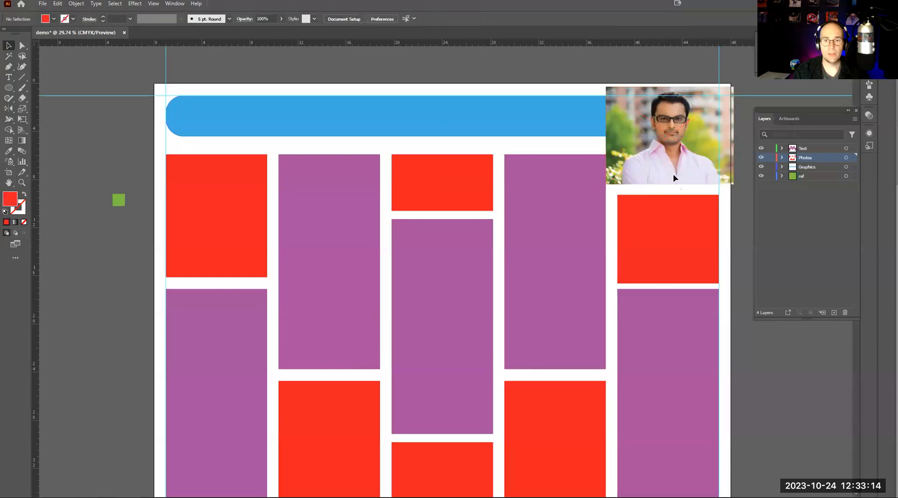
click(72, 6)
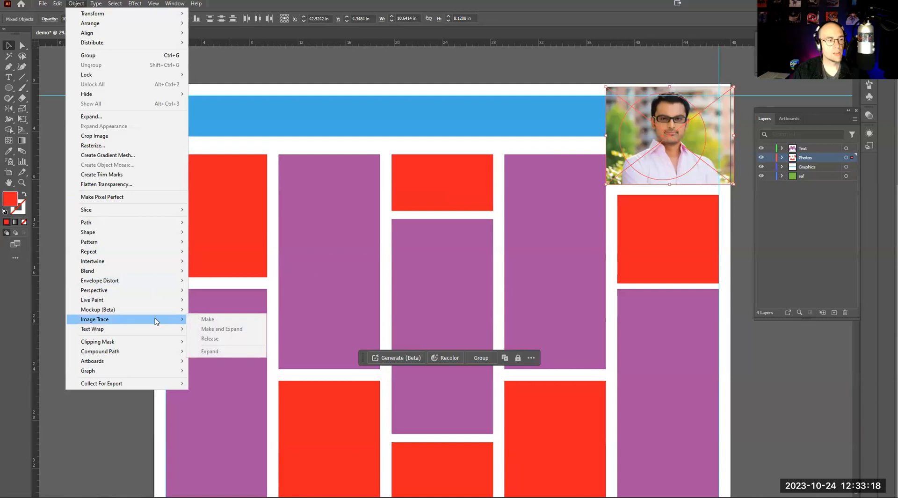
click(205, 342)
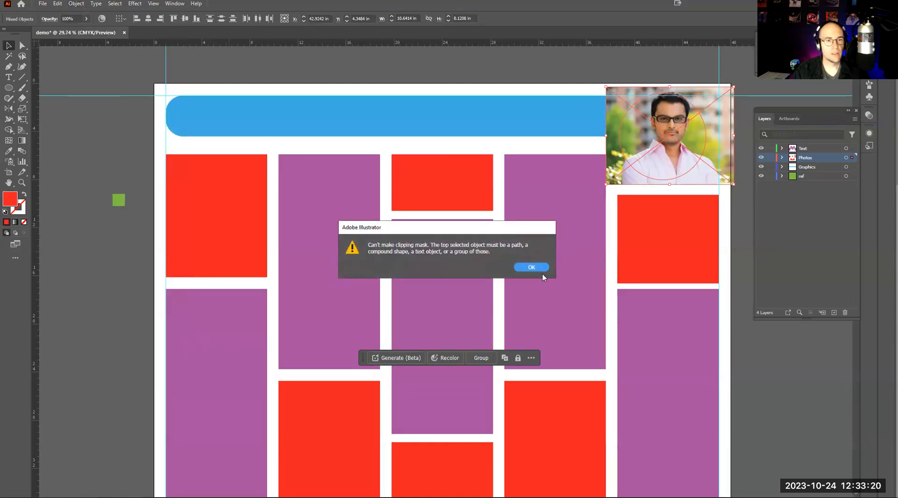
click(531, 267)
Try to join the portrait photo and the circle with the path Join command, and deselect them.
click(76, 4)
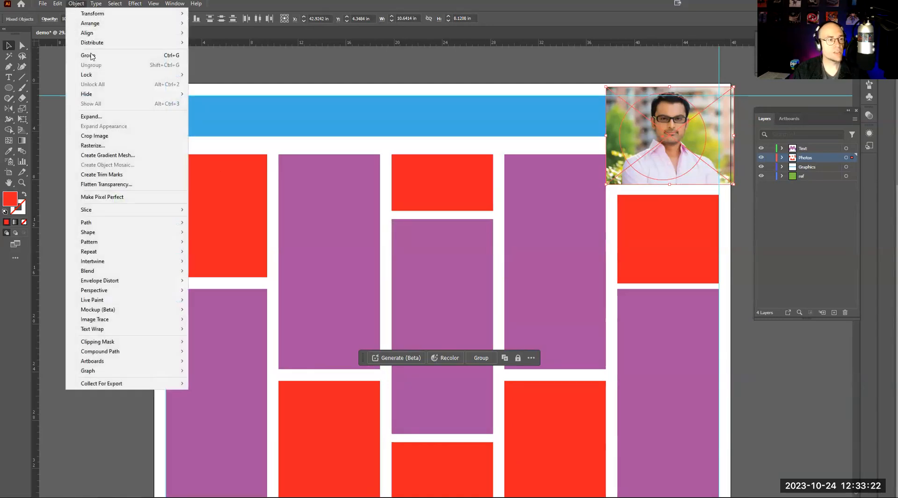
mouse_move(138, 332)
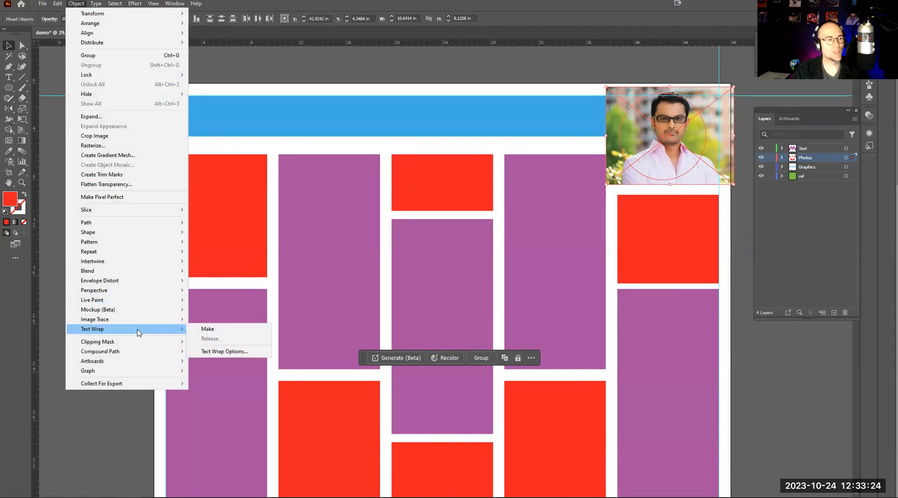
mouse_move(171, 225)
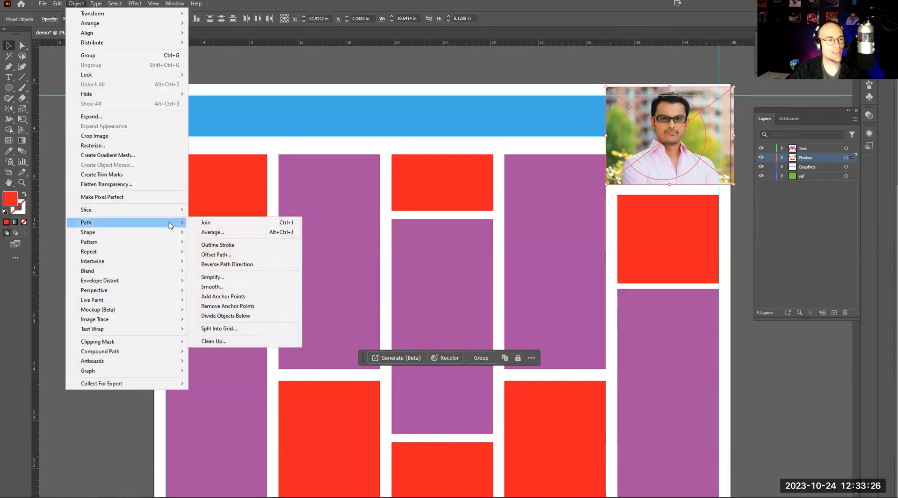
click(226, 222)
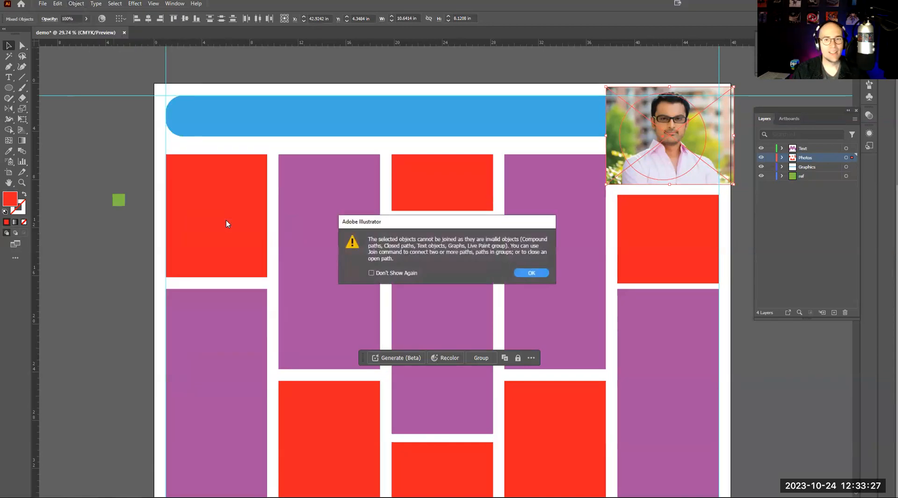
click(521, 273)
click(76, 4)
mouse_move(151, 350)
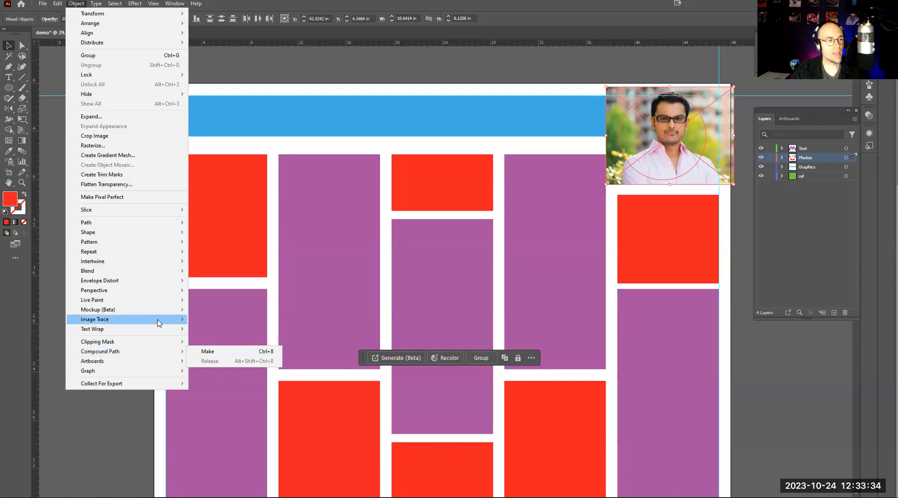
click(46, 226)
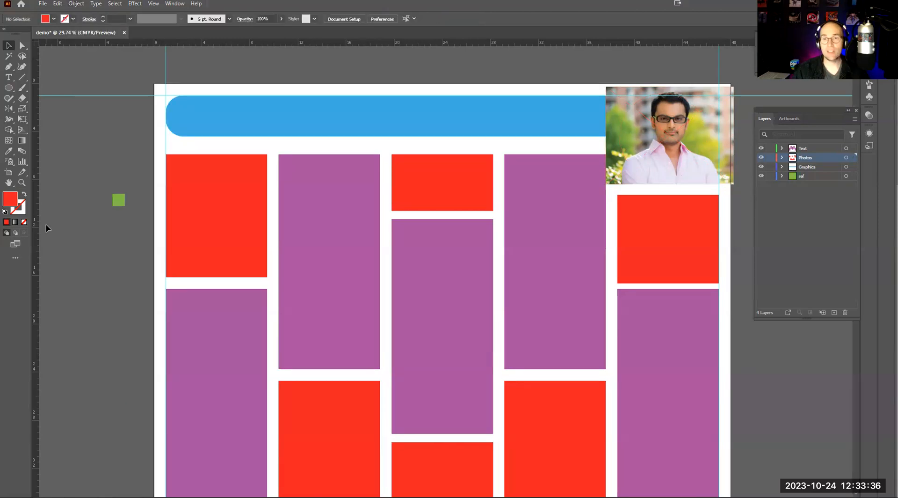
Move the portrait photo down off the red circle and delete the circle.
drag(679, 143, 687, 222)
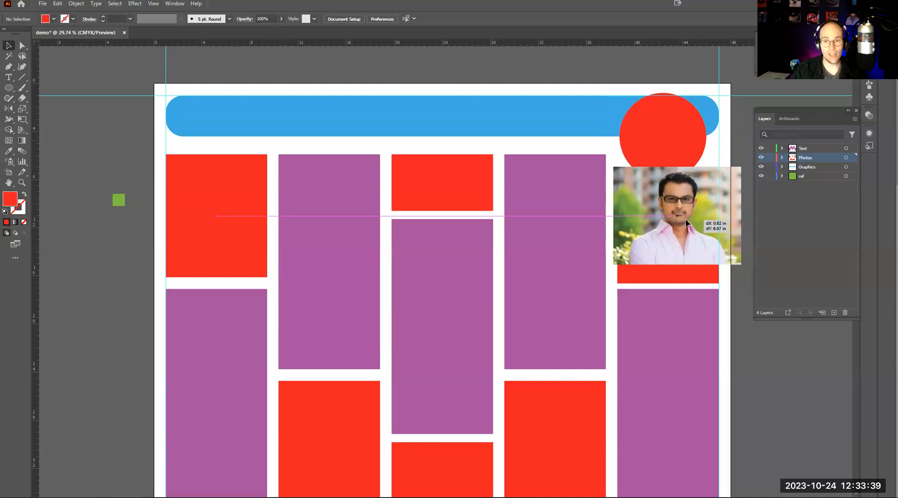
click(662, 145)
key(Delete)
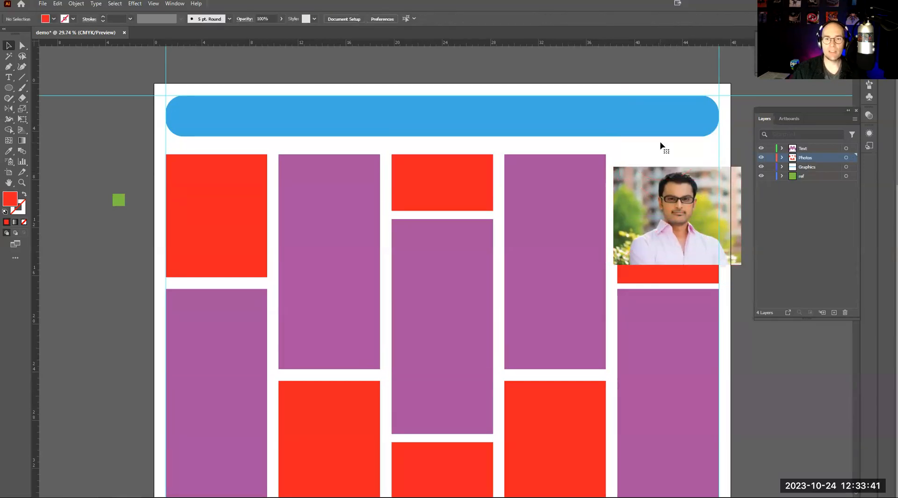
Scale the portrait photo down to about 6.95 in wide and move it over the end of the blue banner above the fifth column.
click(678, 209)
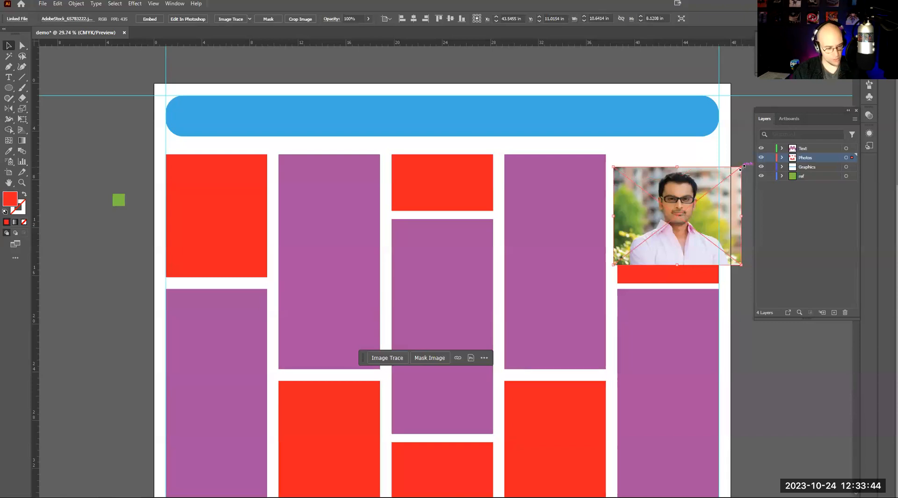
drag(740, 167, 719, 197)
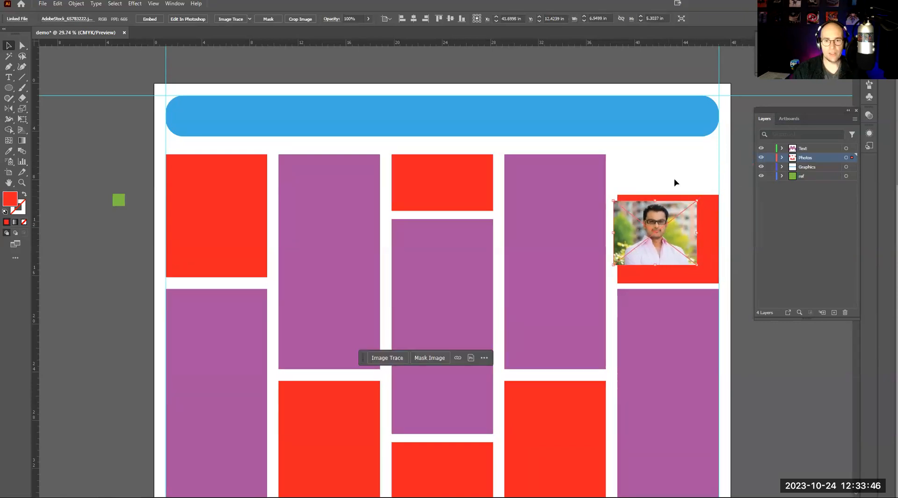
click(688, 145)
drag(657, 229, 666, 134)
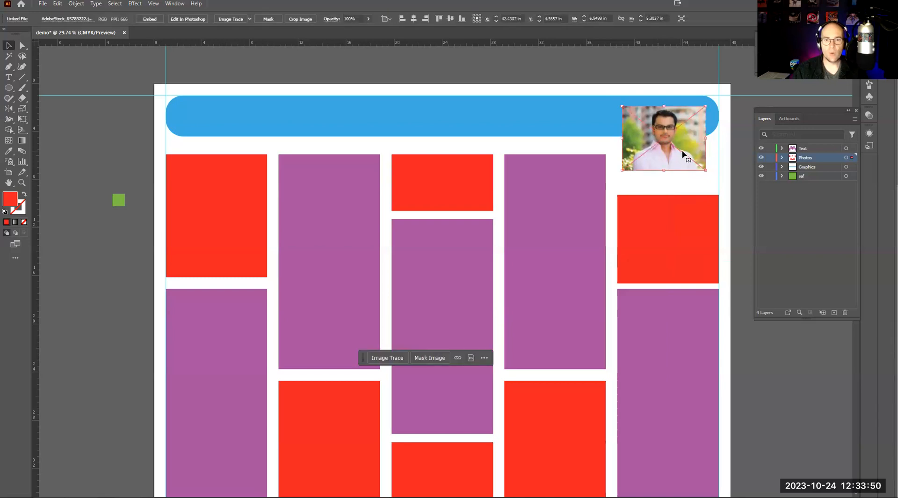
Scale the portrait photo up to span the full width of the fifth column, then deselect it.
drag(702, 167, 736, 183)
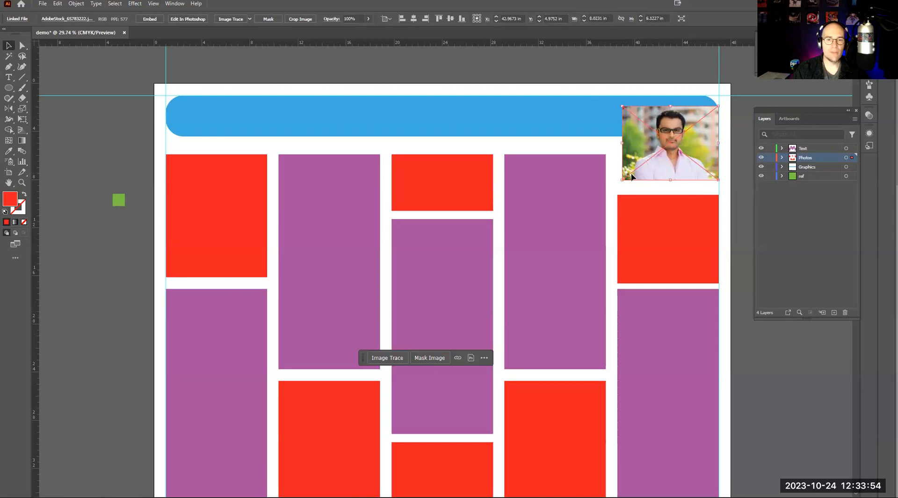
drag(623, 179, 617, 183)
click(739, 182)
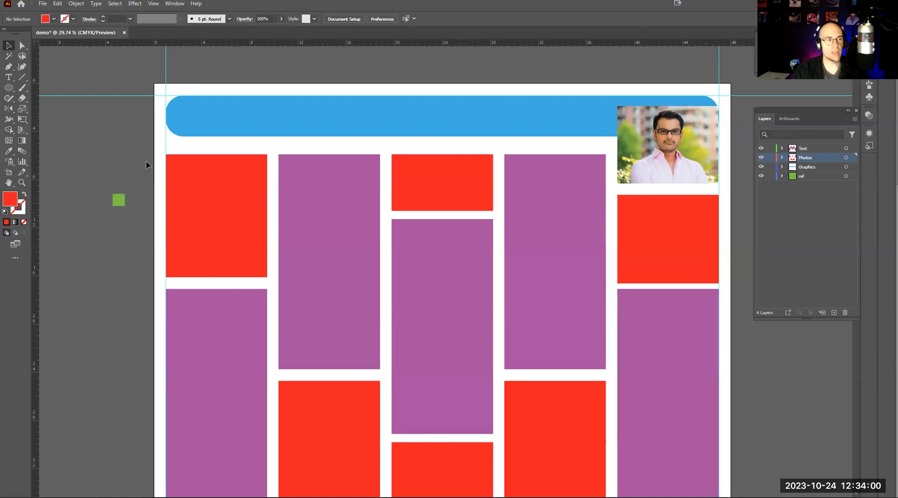
Place AdobeStock_39127246.jpeg over the red block in the first column, about 7.14 in wide.
click(42, 4)
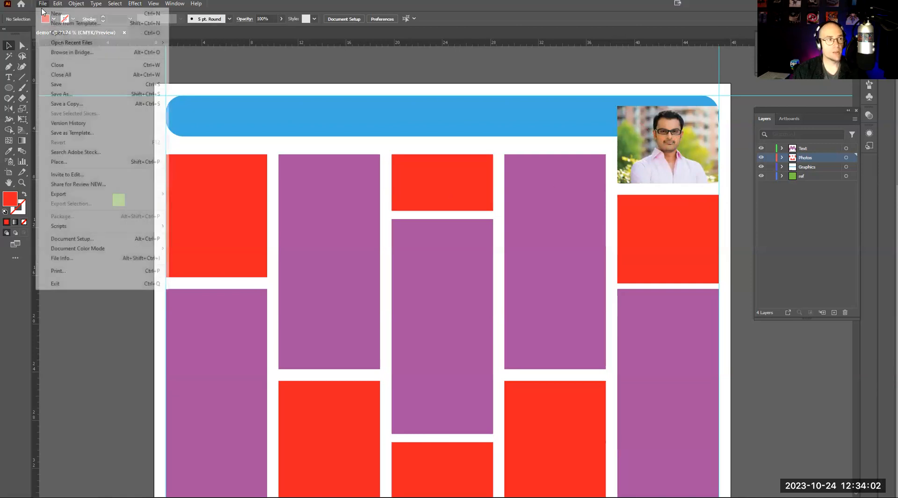
click(95, 161)
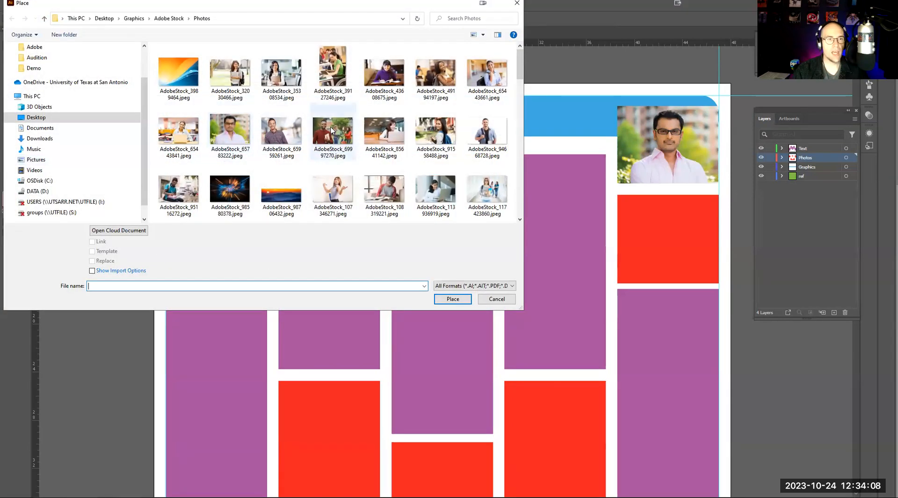
click(346, 73)
click(453, 299)
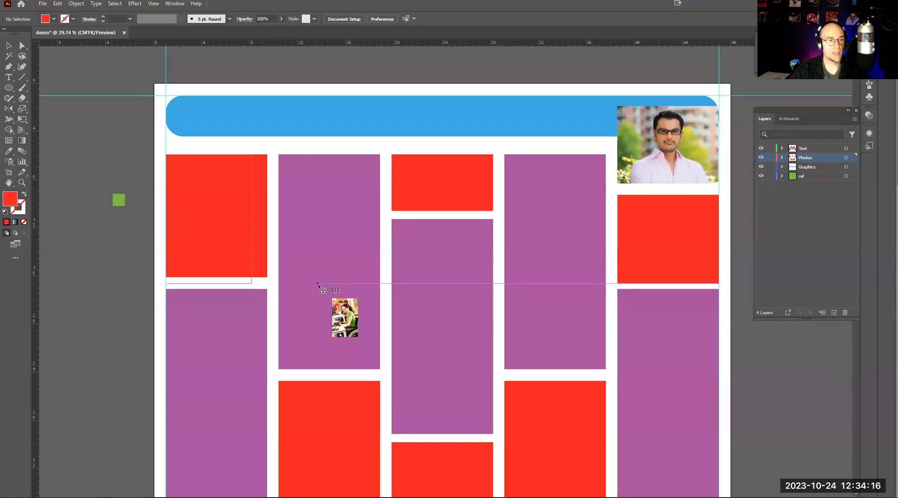
drag(318, 284, 318, 283)
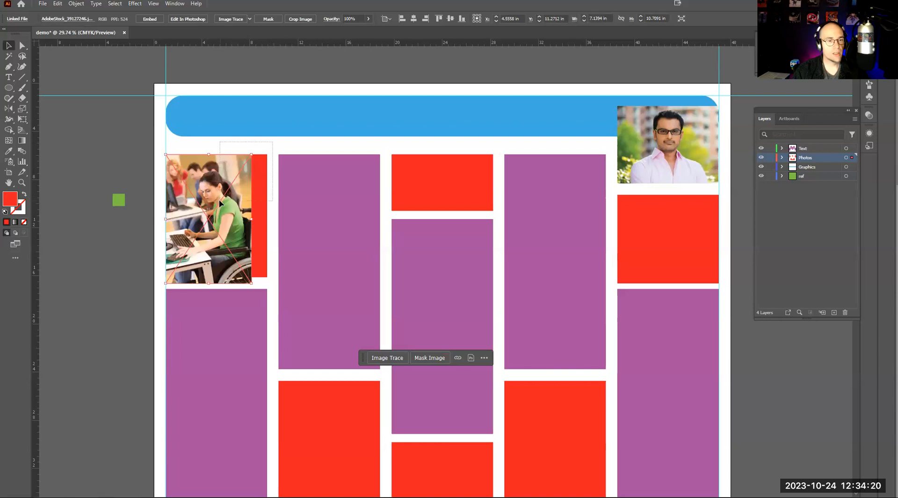
Select the first column's photo together with the red block beneath it and try to make a clipping mask.
drag(219, 203, 219, 203)
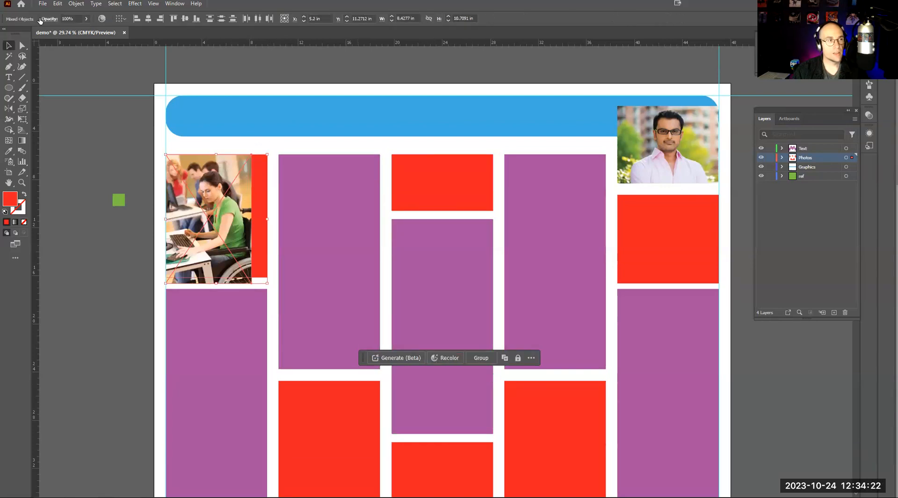
click(58, 4)
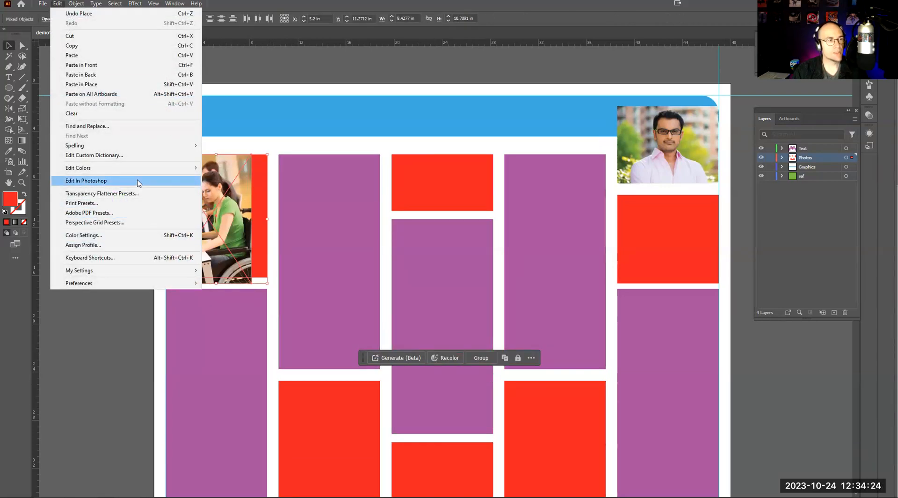
mouse_move(76, 3)
mouse_move(159, 341)
click(223, 341)
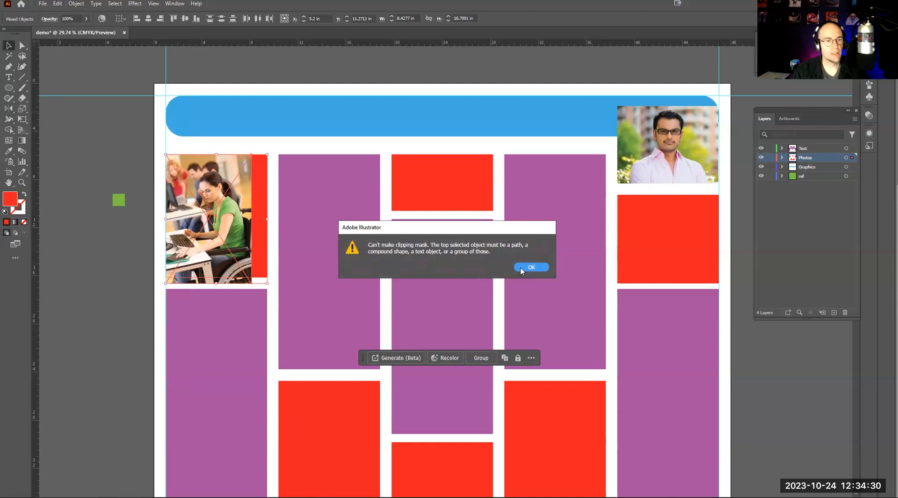
click(530, 267)
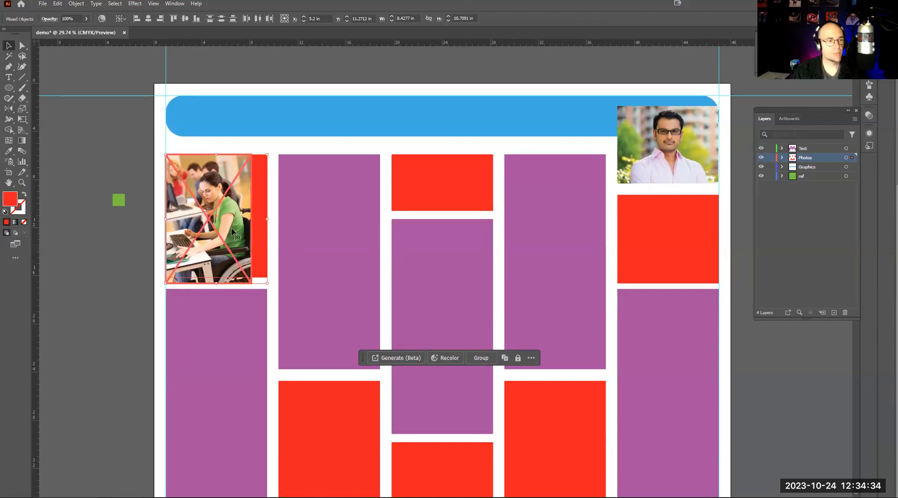
Remove the red block behind the first column's photo and scale the photo up to the column width, about 8.41 in.
click(272, 239)
click(263, 239)
key(ctrl+x)
click(247, 242)
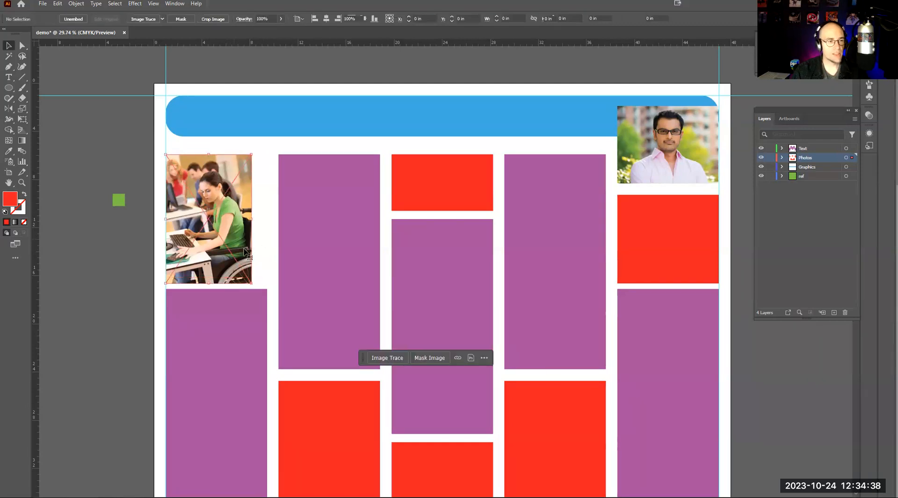
drag(251, 282, 270, 307)
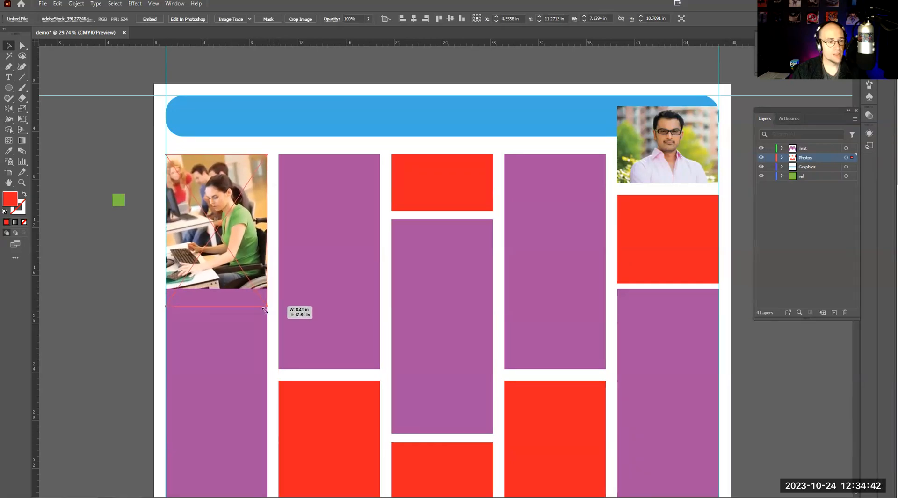
Shorten the first column's purple block from its upper edge to about 15.53 in high, leaving a gap below the photo.
click(241, 327)
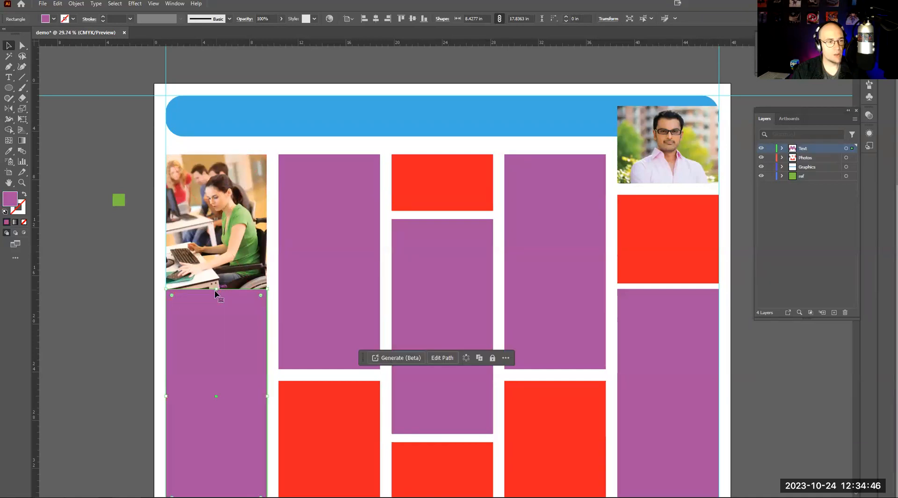
drag(216, 290, 220, 317)
scroll(129, 304, down, 2)
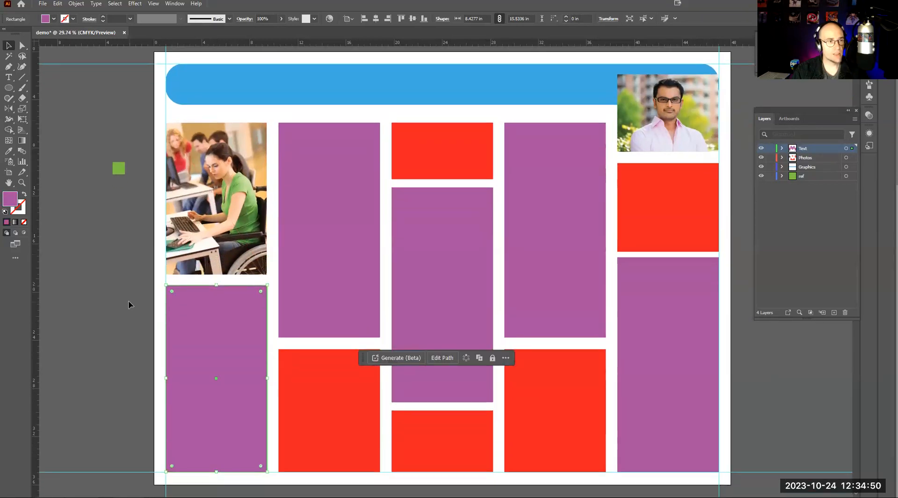
Place AdobeStock_342732266.jpeg over the second column's red block, about 8.44 in wide and aligned with the block's upper edge.
scroll(285, 227, down, 3)
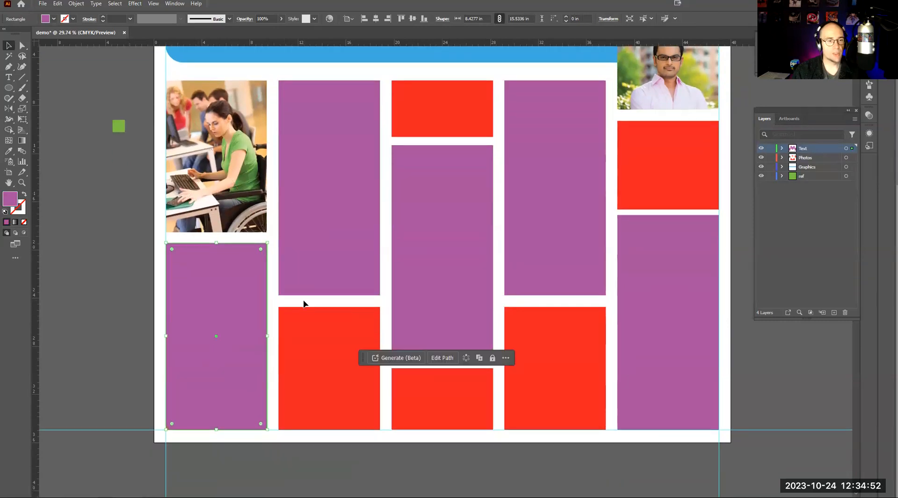
click(45, 4)
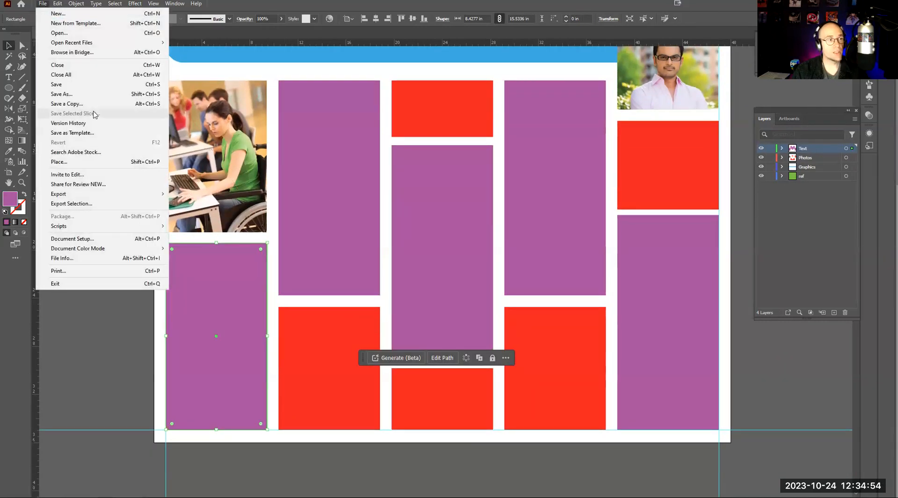
click(79, 160)
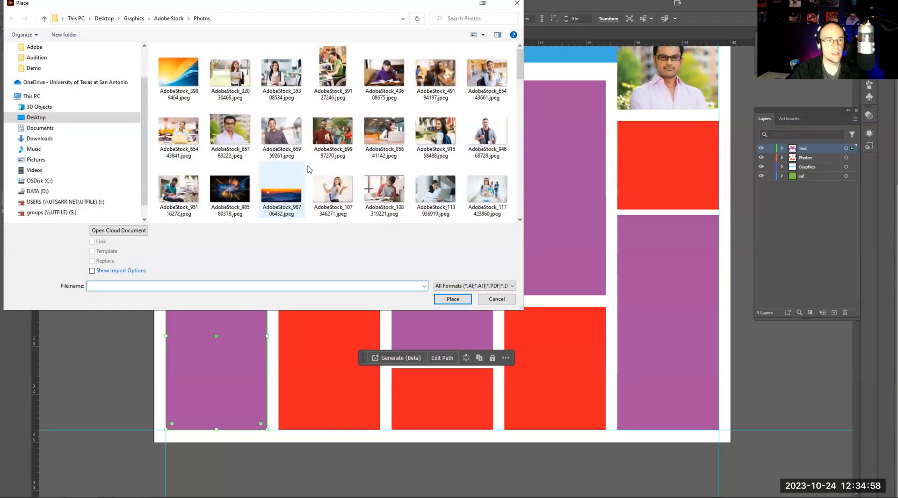
scroll(327, 167, down, 3)
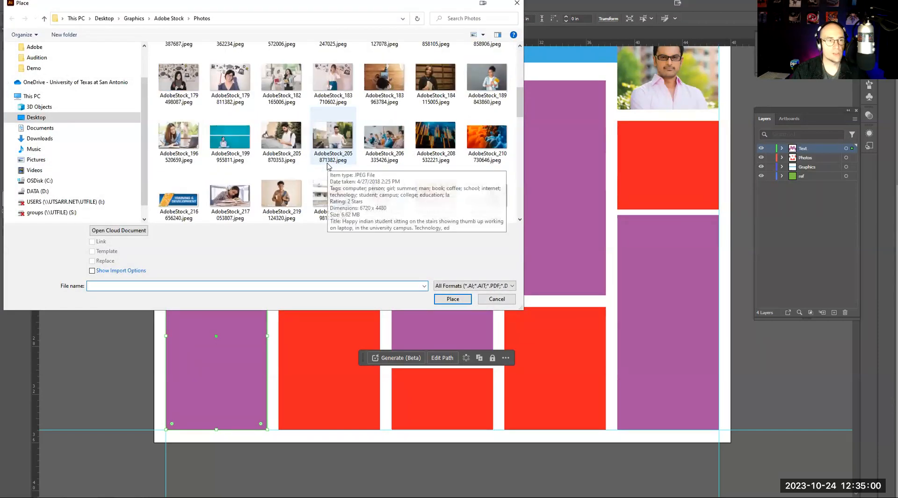
scroll(327, 166, down, 3)
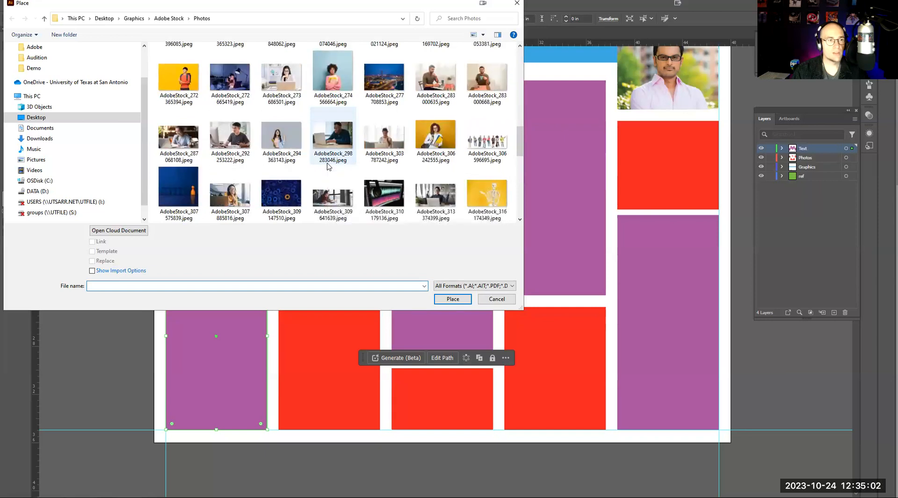
scroll(329, 166, down, 3)
click(350, 214)
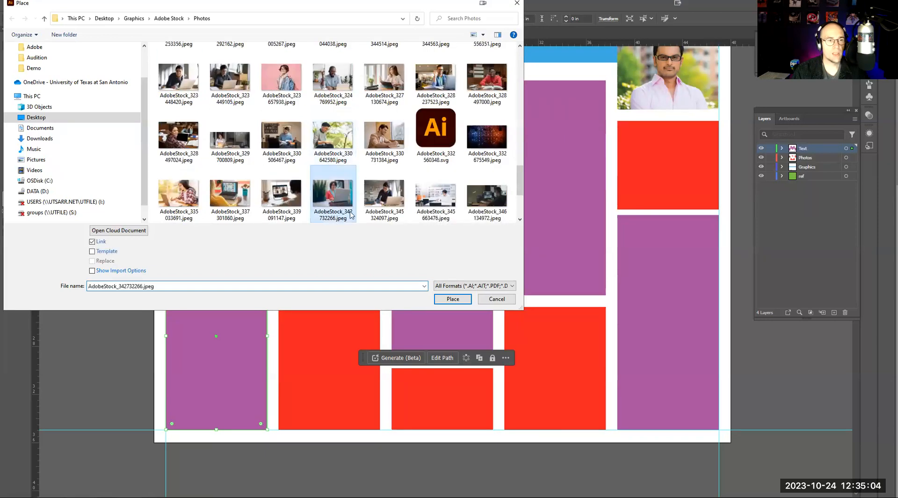
click(443, 302)
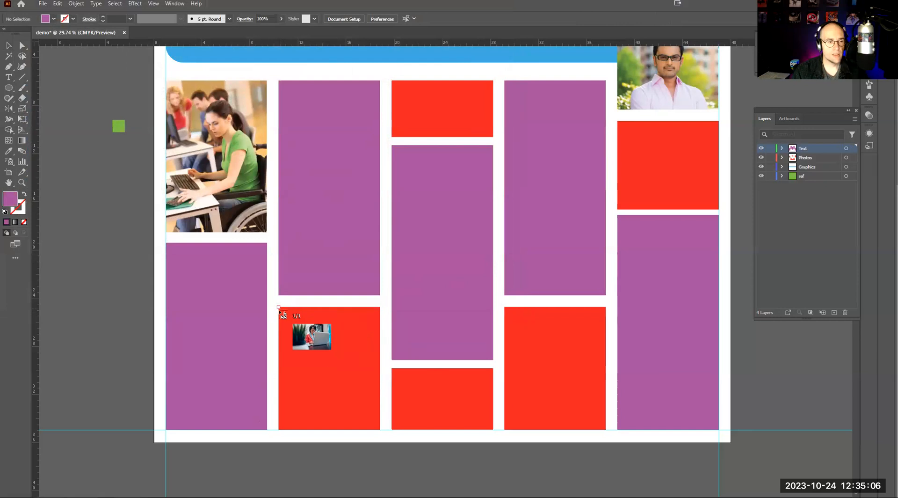
click(379, 434)
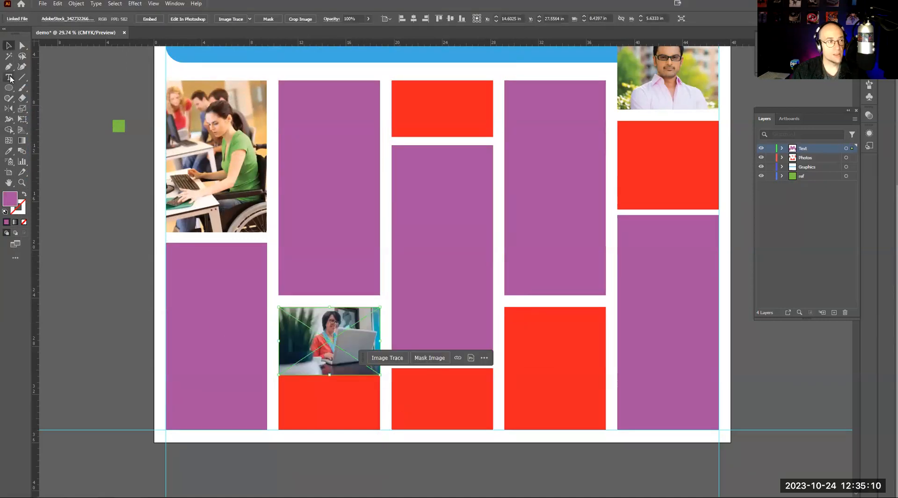
Delete the red block behind the second column's photo and move the photo down to the lower margin guide.
click(361, 421)
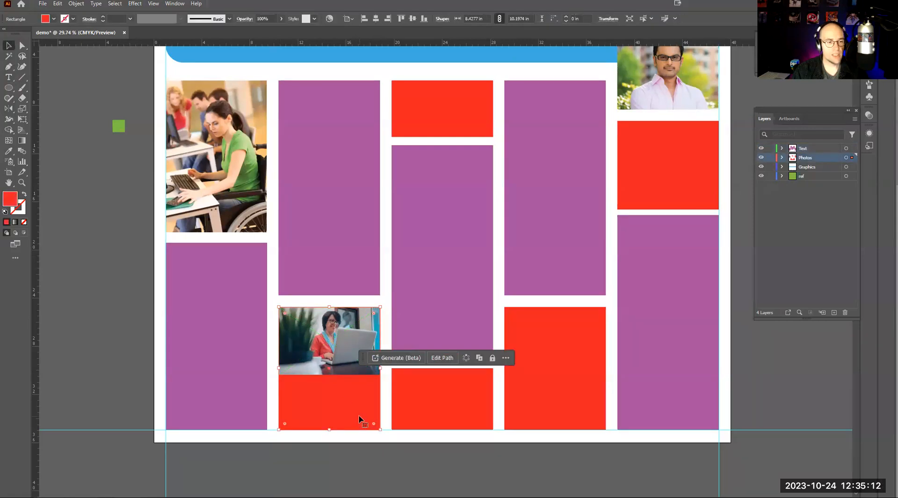
key(Delete)
drag(343, 373, 341, 423)
Extend the second column's purple block down to about 22.48 in high, leaving a gap above the photo.
click(331, 292)
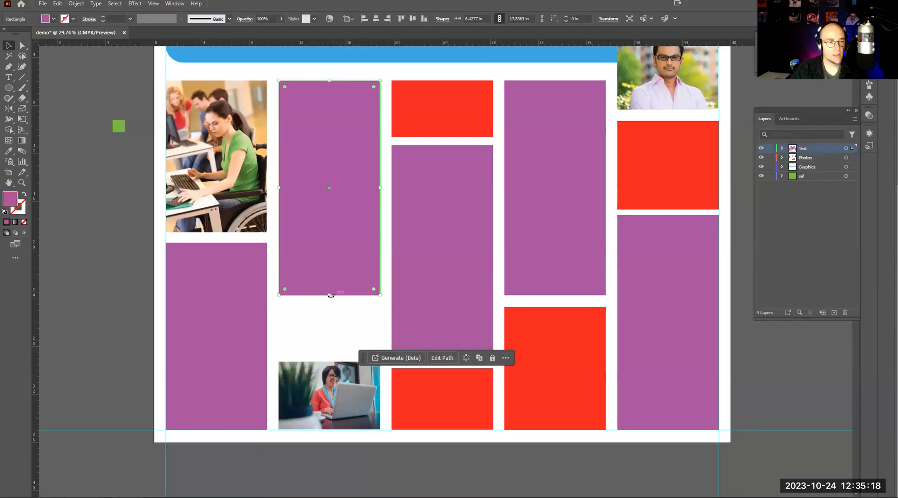
drag(330, 295, 332, 350)
key(ctrl+z)
Replace the red block at the head of the third column with AdobeStock_69997270.jpeg, placed about 8.38 in wide.
scroll(333, 360, up, 3)
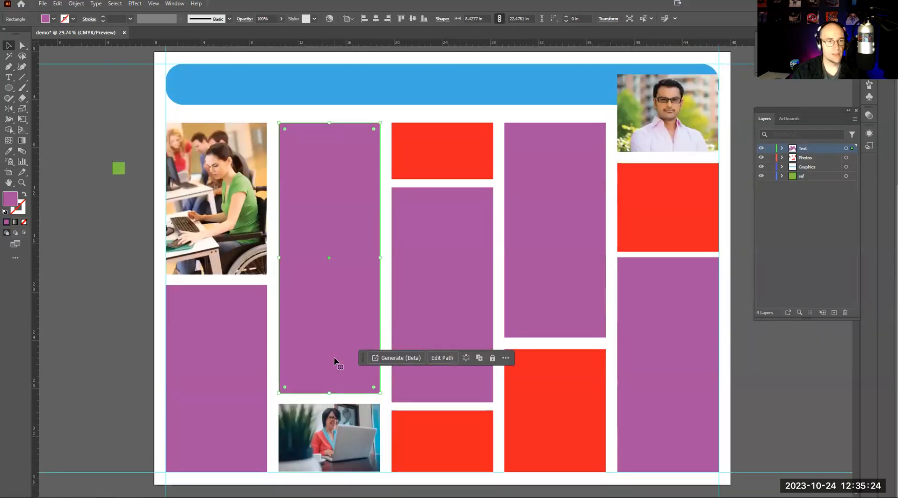
click(450, 177)
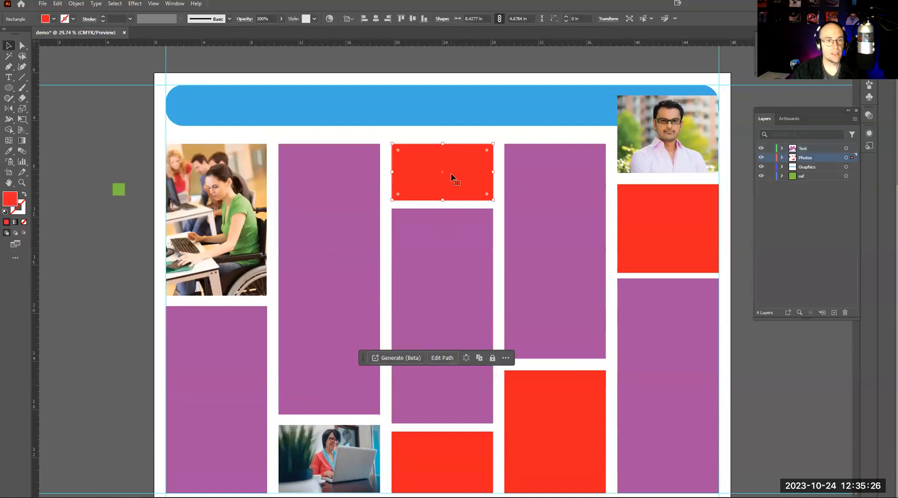
key(Delete)
click(40, 4)
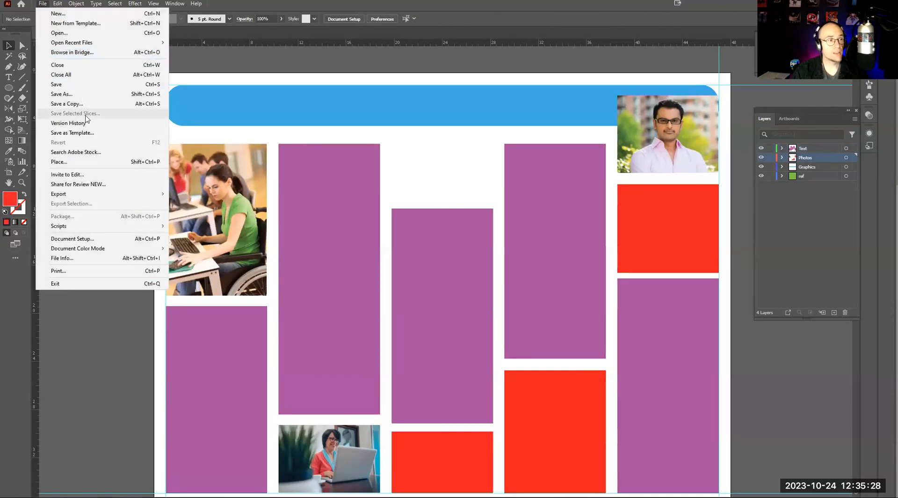
click(72, 162)
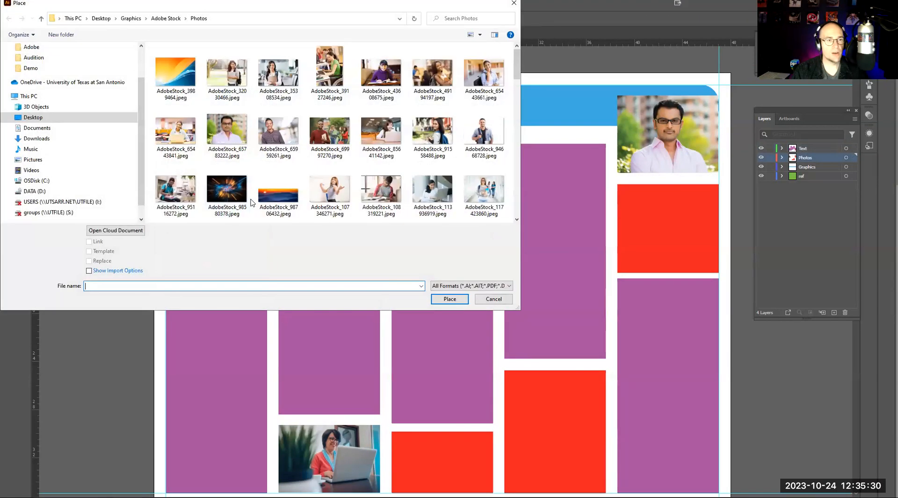
click(330, 132)
click(449, 299)
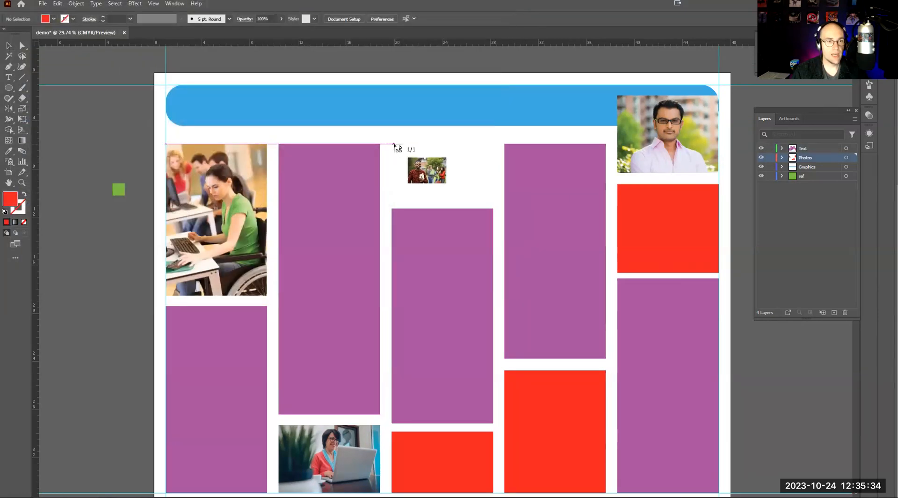
drag(521, 212, 525, 215)
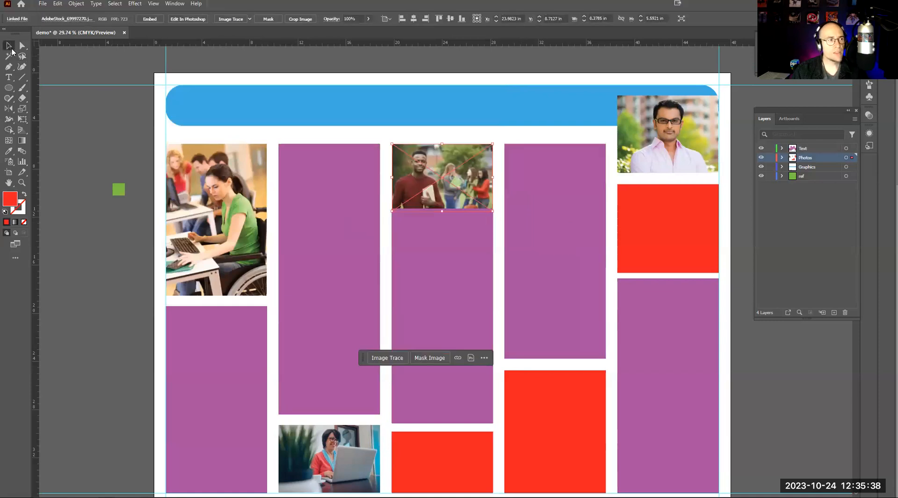
Shorten the third column's purple block from its upper edge to about 16.82 in high, leaving a gap below the photo.
click(460, 253)
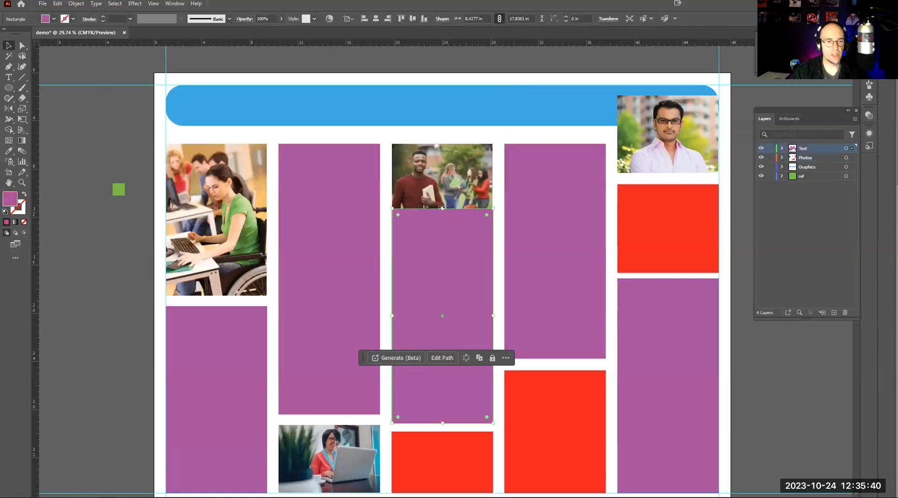
drag(443, 208, 442, 222)
scroll(446, 261, down, 2)
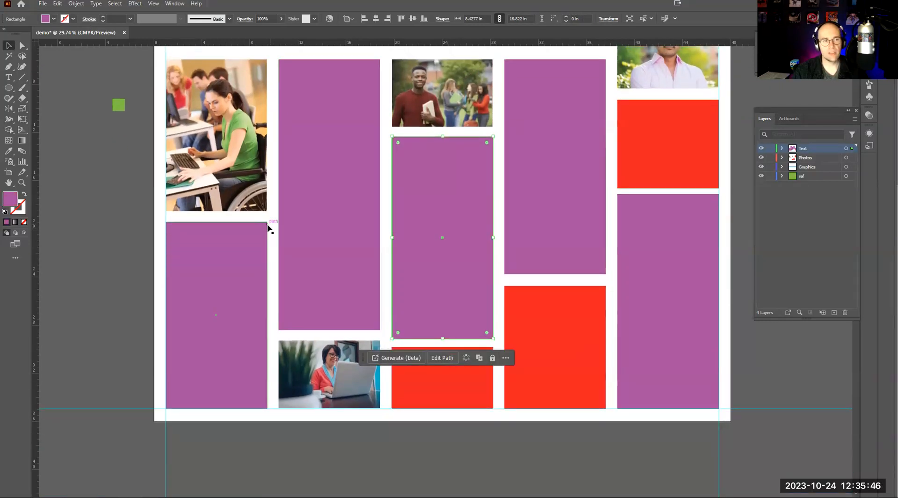
Replace the red block at the foot of the third column with AdobeStock_107346271.jpeg, about 8.38 in wide, resting on the lower margin guide.
click(452, 387)
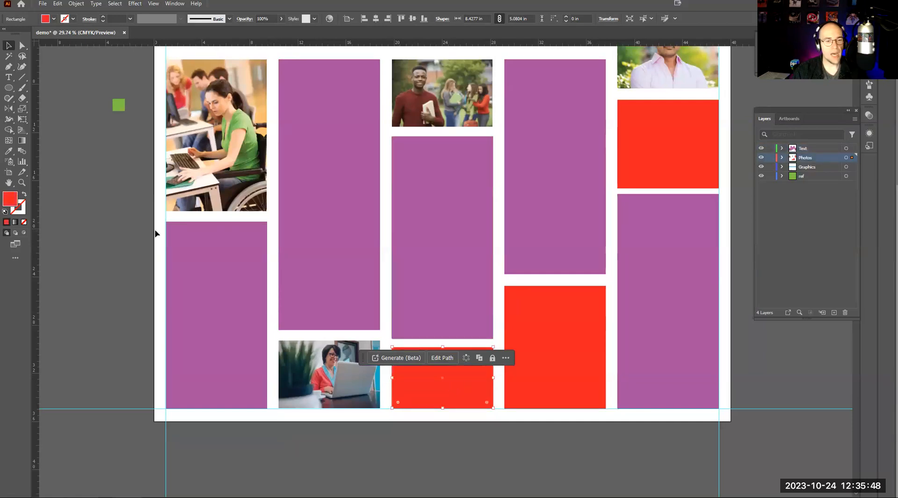
key(Delete)
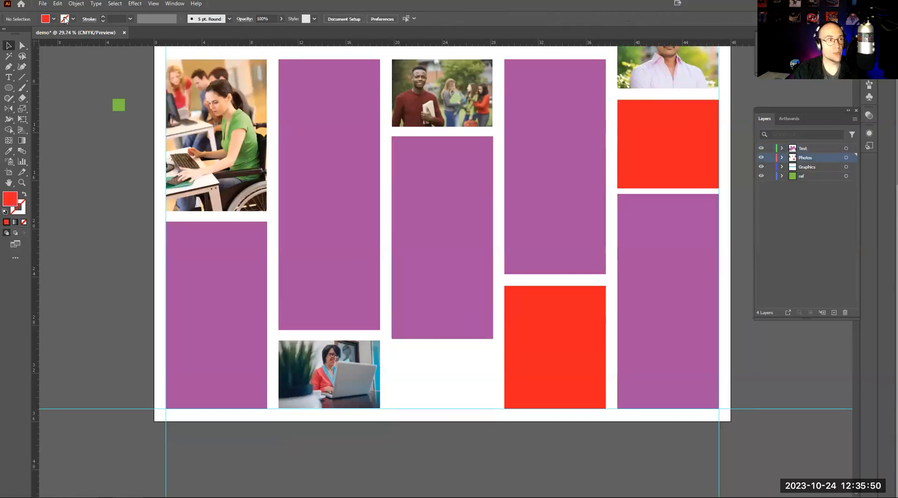
click(42, 4)
click(59, 161)
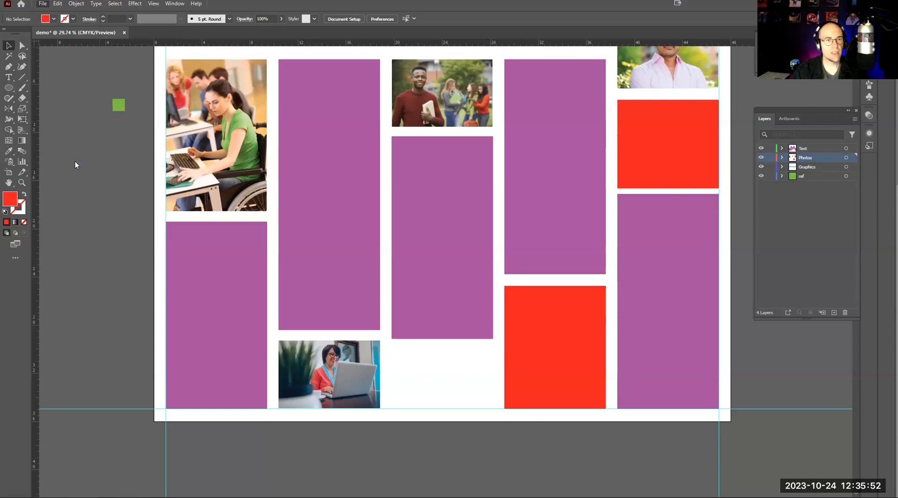
click(333, 190)
click(453, 298)
scroll(468, 314, down, 2)
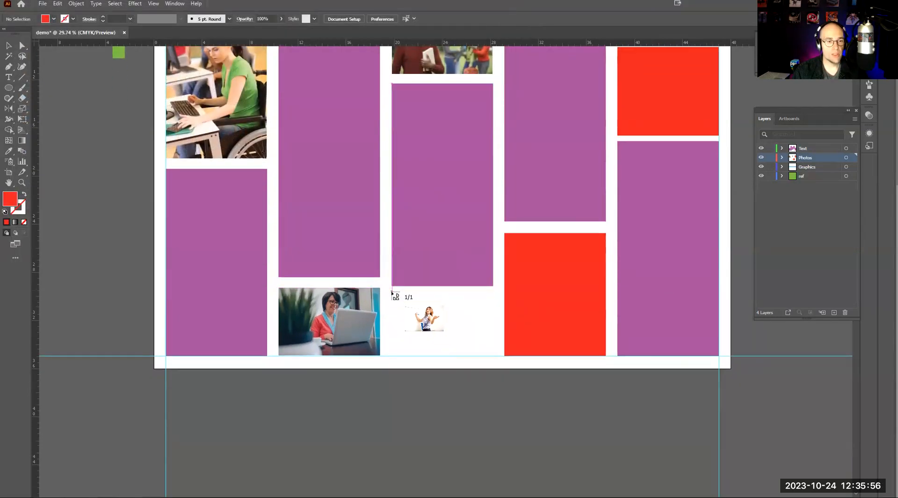
drag(392, 292, 492, 368)
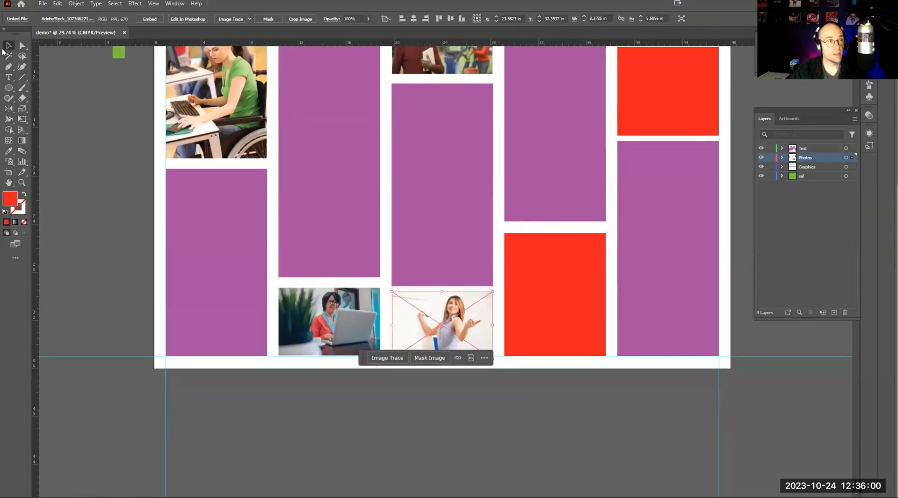
click(8, 45)
drag(419, 313, 420, 310)
Shorten the third column's purple block from its lower edge to about 16.05 in high, leaving a gap above the photo.
click(435, 278)
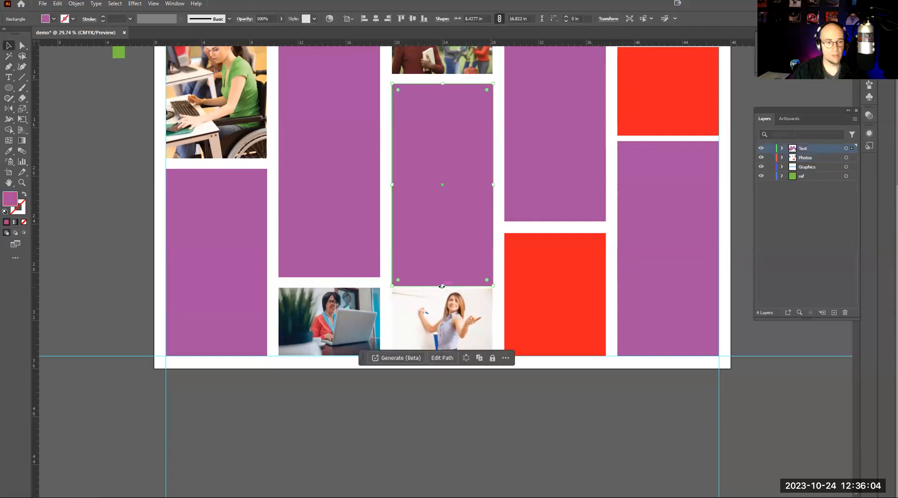
drag(444, 285, 443, 276)
scroll(417, 275, up, 4)
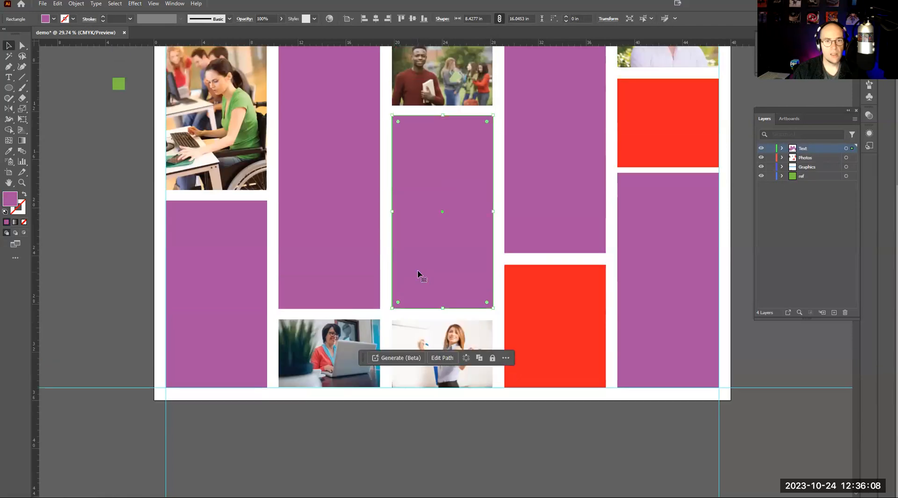
Replace the fourth column's red block with AdobeStock_95116272.jpeg, about 8.43 in wide, and move the photo down to the lower margin guide.
scroll(417, 275, down, 3)
click(542, 282)
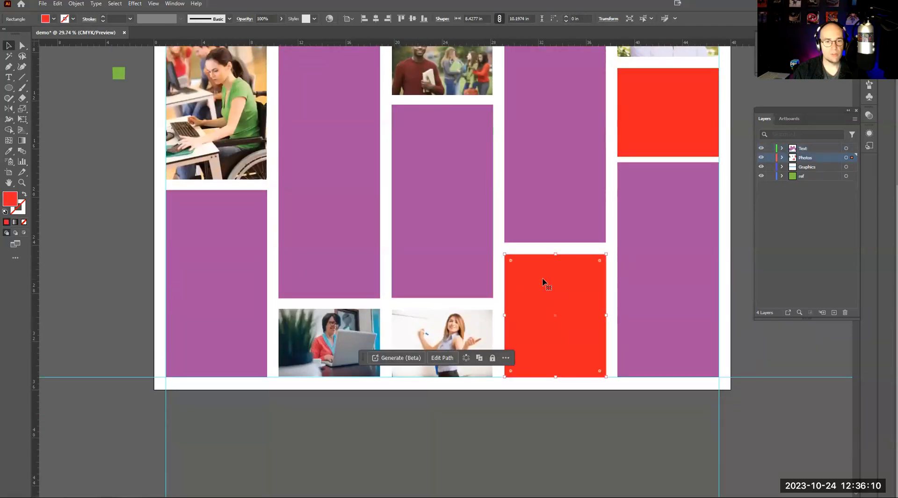
key(Delete)
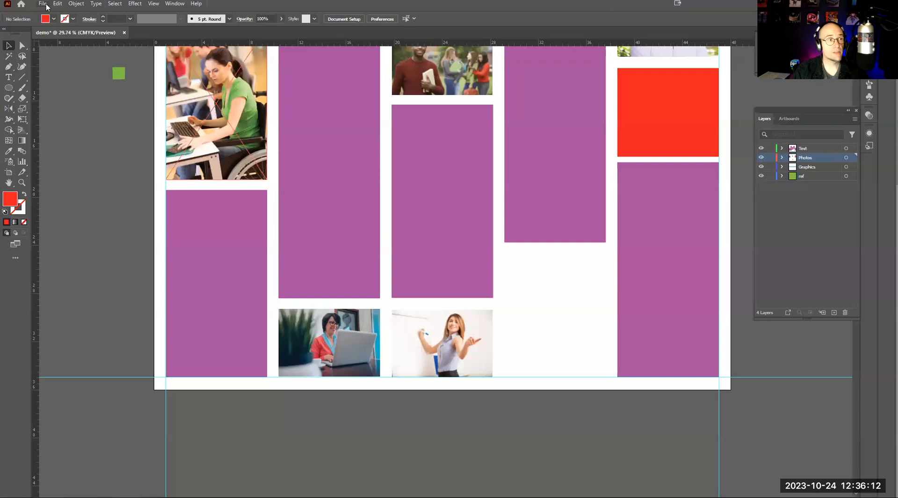
click(43, 4)
click(66, 158)
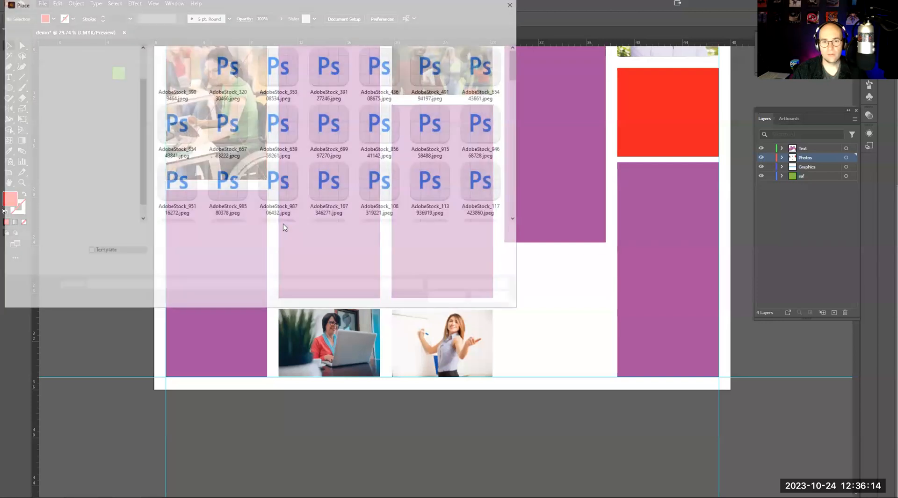
click(175, 189)
click(449, 299)
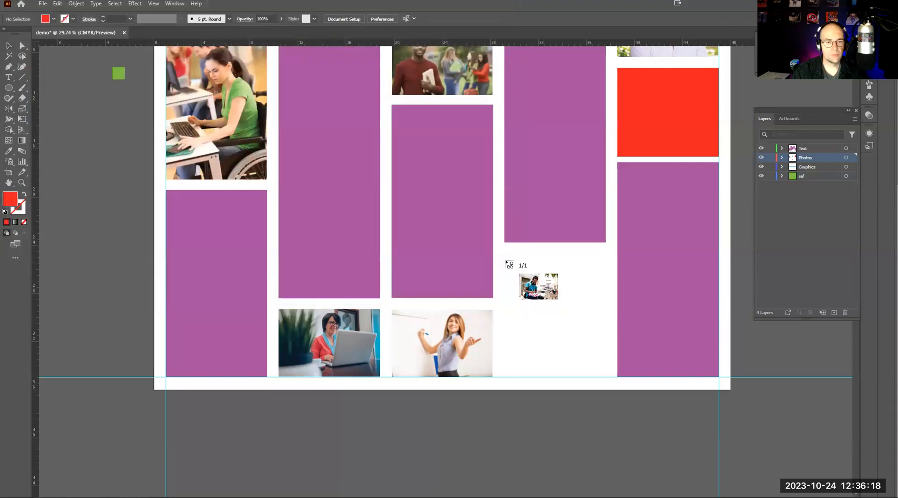
drag(558, 319, 608, 379)
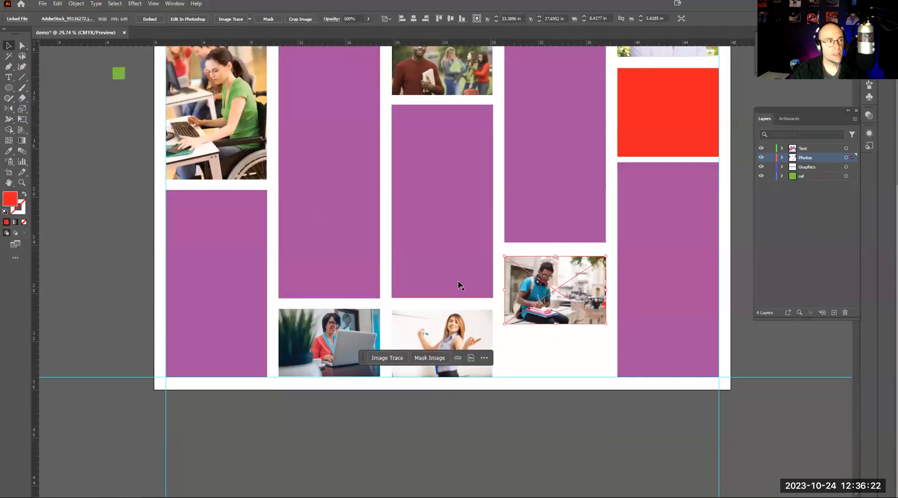
drag(569, 303, 569, 352)
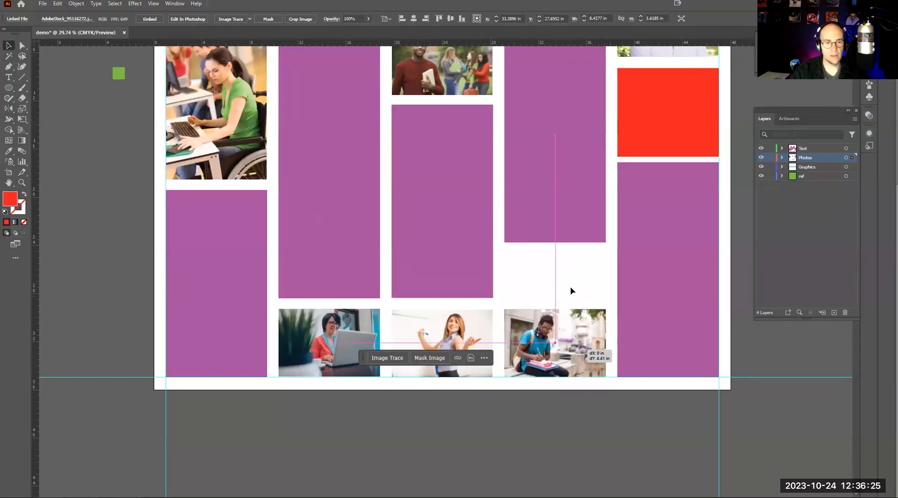
Extend the fourth column's purple block down, leaving a gap above the photo that matches the neighbouring columns.
click(557, 240)
drag(556, 243, 554, 298)
scroll(561, 286, up, 3)
Replace the fifth column's red block with AdobeStock_263053381.jpeg, placed about 8.41 in wide between the portrait and the purple block.
click(670, 175)
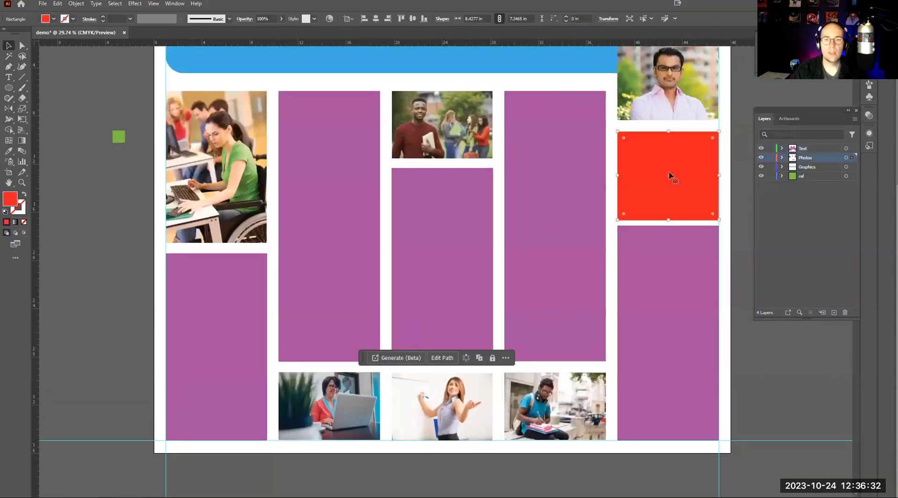
key(Delete)
click(42, 3)
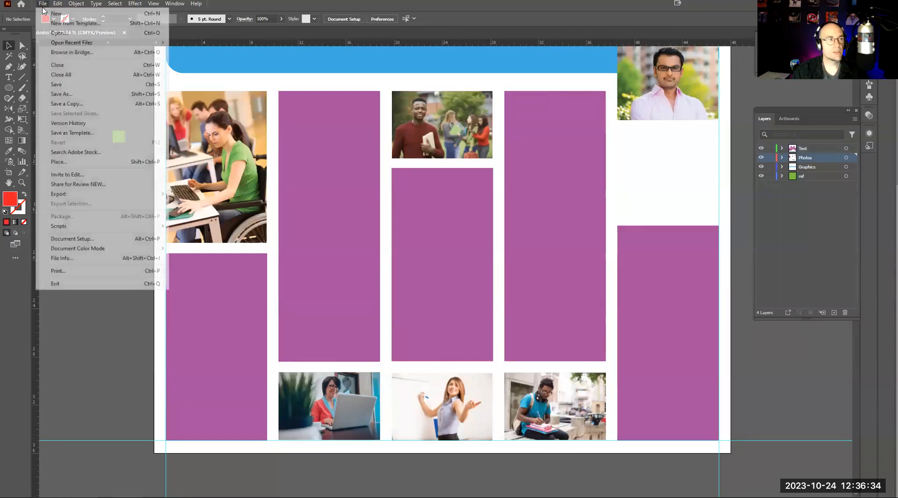
click(70, 162)
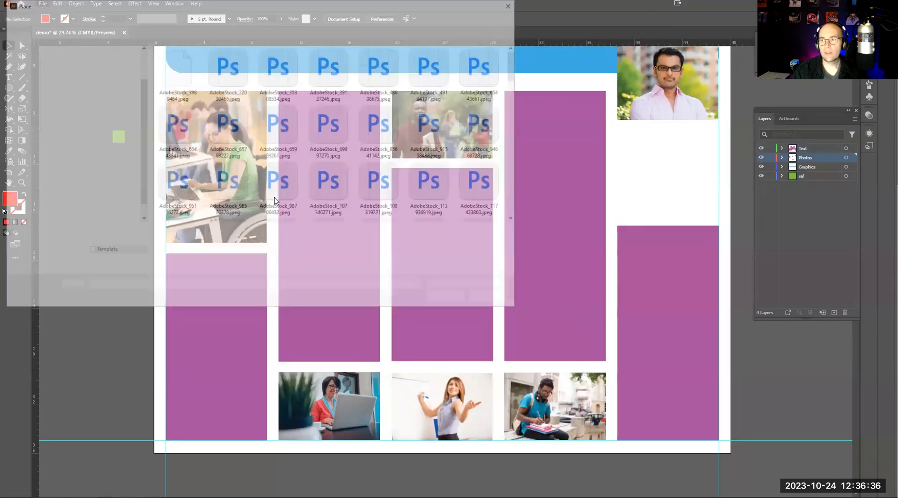
click(469, 160)
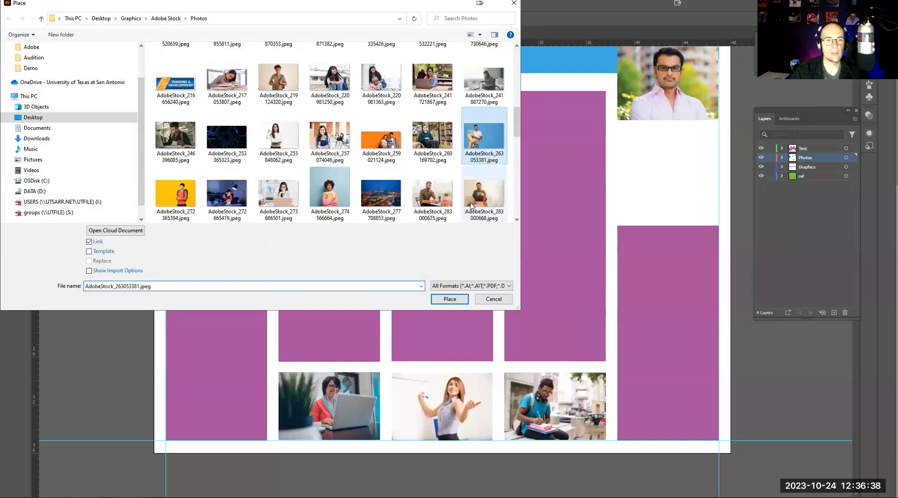
click(448, 301)
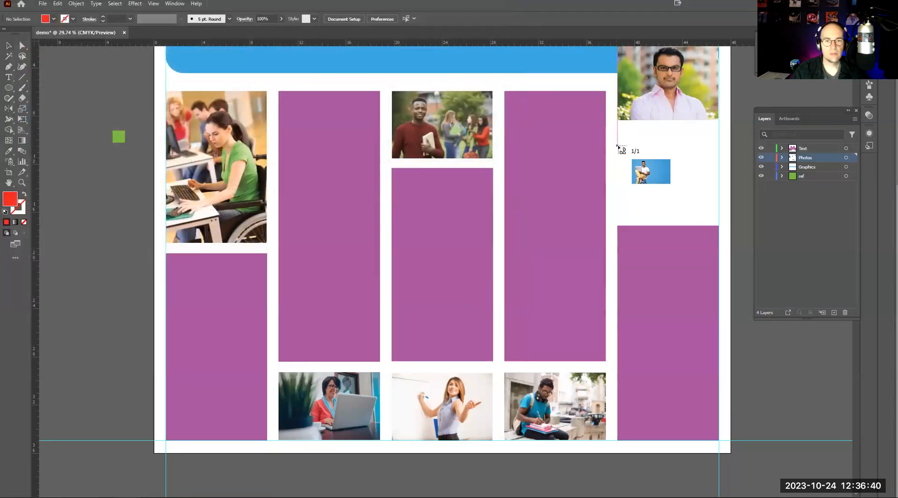
drag(617, 145, 720, 220)
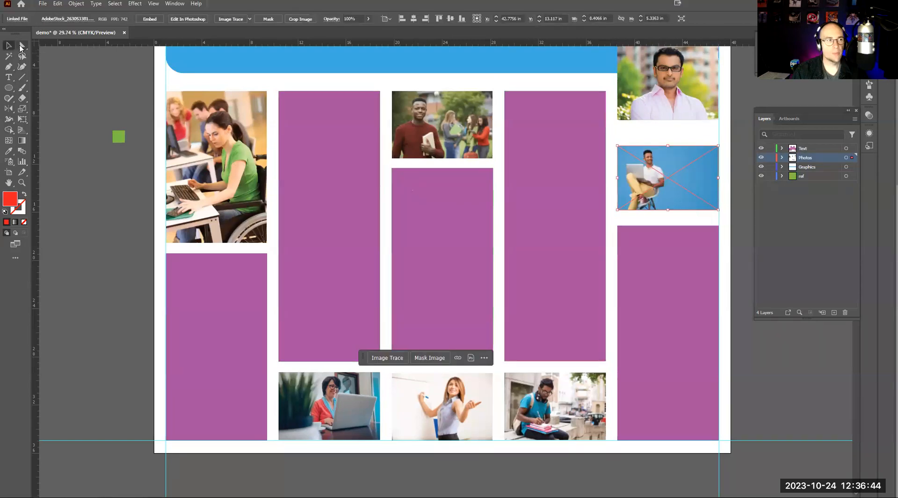
click(115, 97)
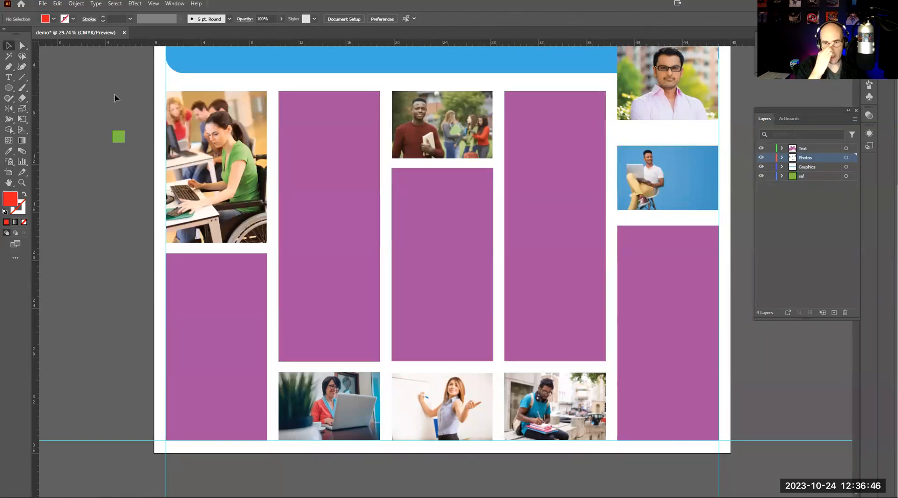
Extend the fifth column's purple block upward to about 18.35 in high, leaving a small gap below the photo.
scroll(114, 98, down, 1)
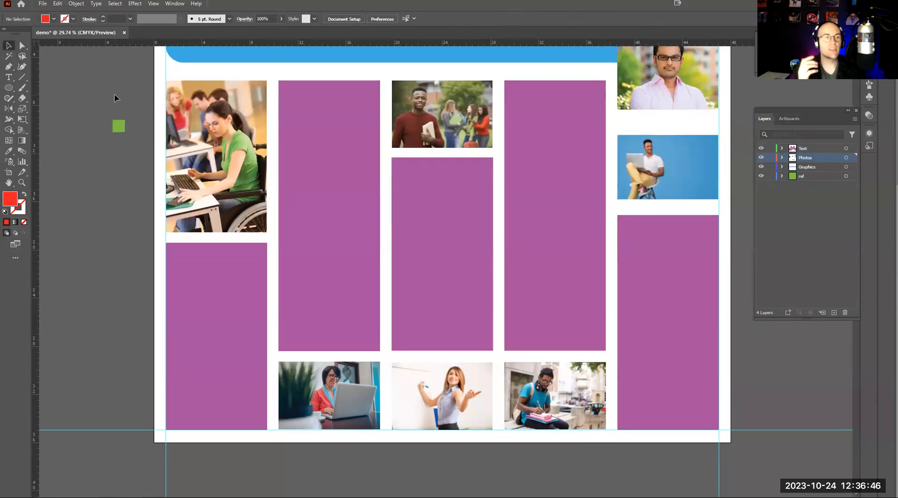
click(645, 239)
drag(668, 215, 668, 210)
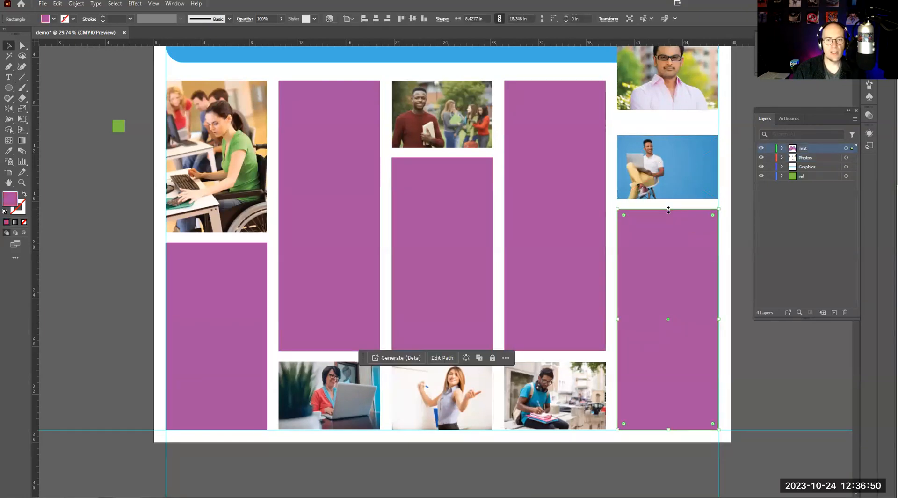
click(94, 247)
Convert the first column's purple block into an area type frame and fill it with Lorem ipsum text.
scroll(94, 247, up, 3)
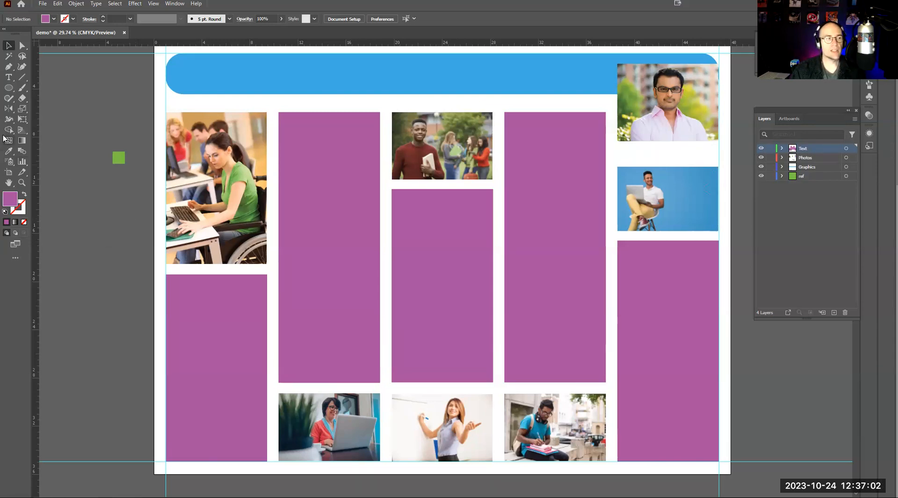
click(10, 77)
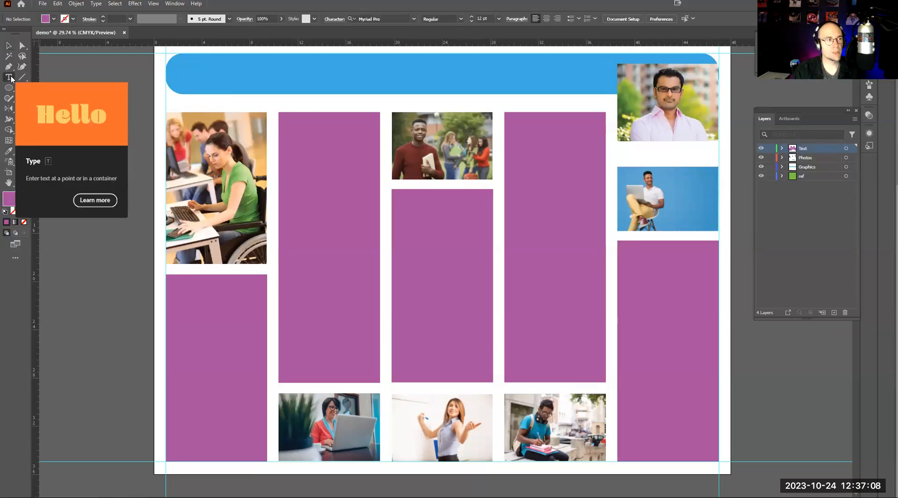
click(172, 282)
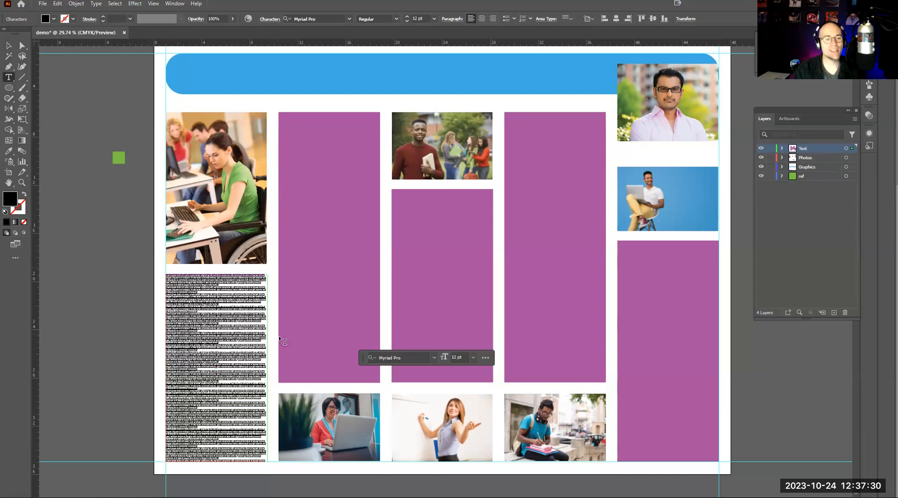
Set the first column's text to 18 pt in the Bahnschrift font and deselect the frame.
drag(365, 360, 302, 303)
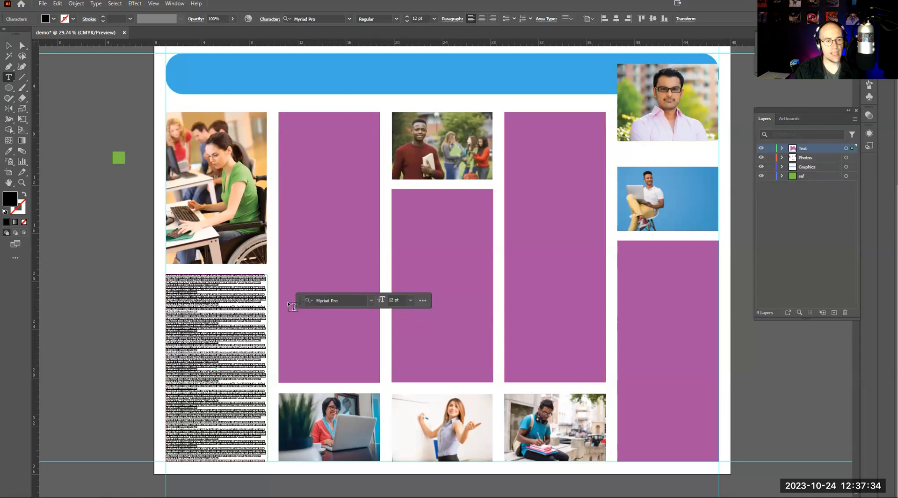
click(410, 303)
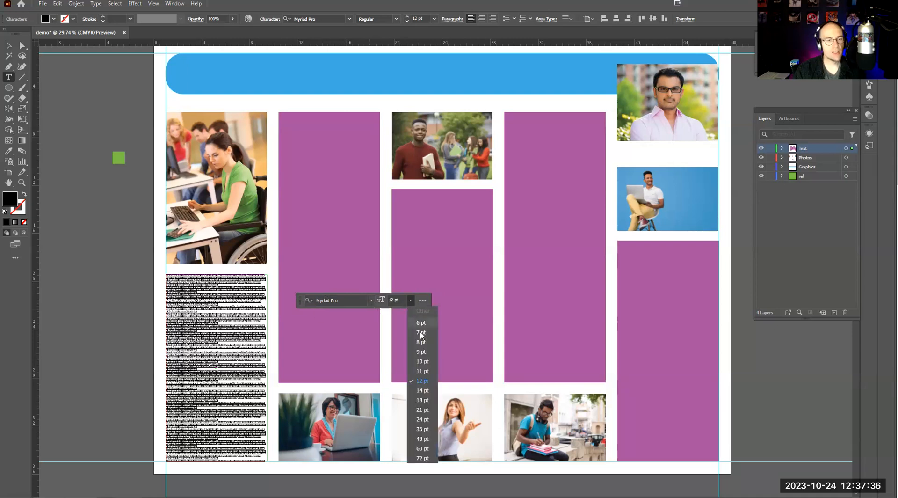
click(425, 403)
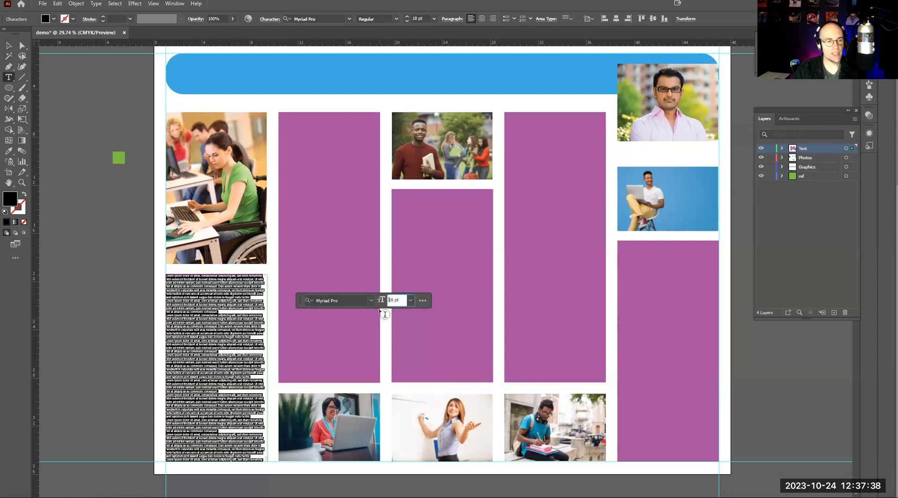
click(371, 300)
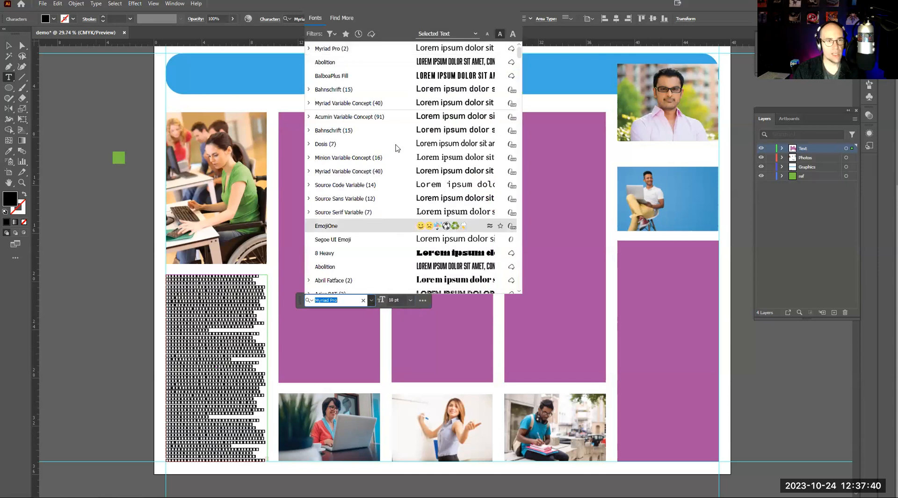
click(434, 90)
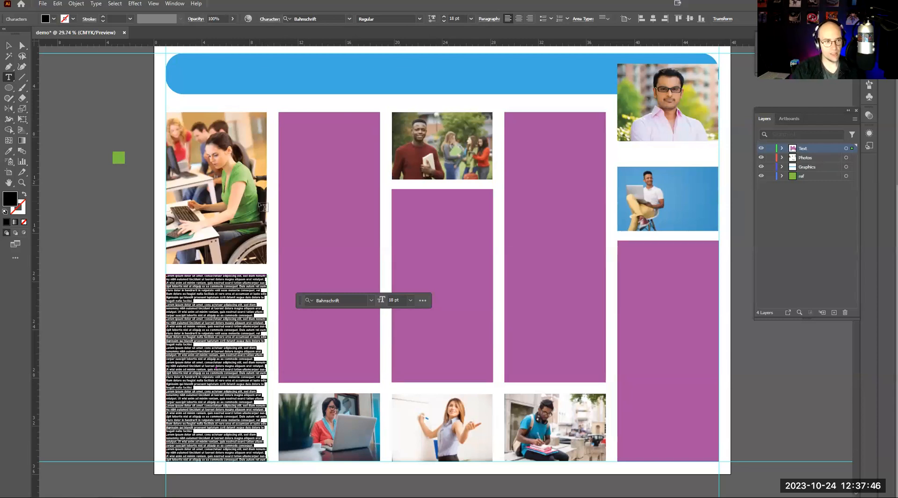
click(8, 47)
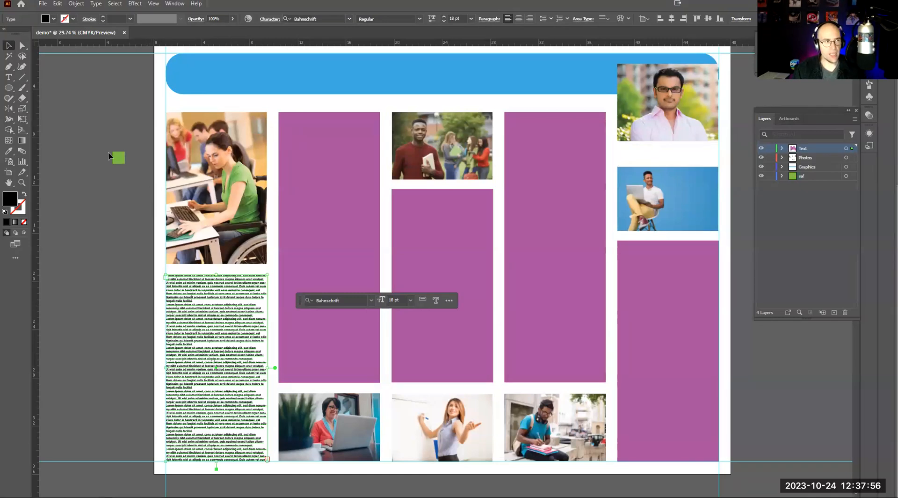
click(105, 117)
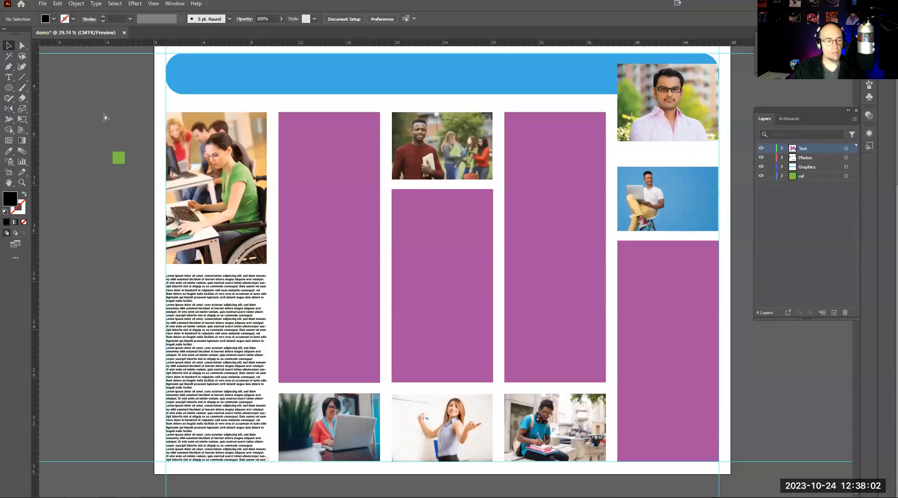
Examine the whole artboard at reduced magnification to judge the layout and the size of the column text.
key(ctrl+minus)
key(ctrl+minus)
key(ctrl+minus)
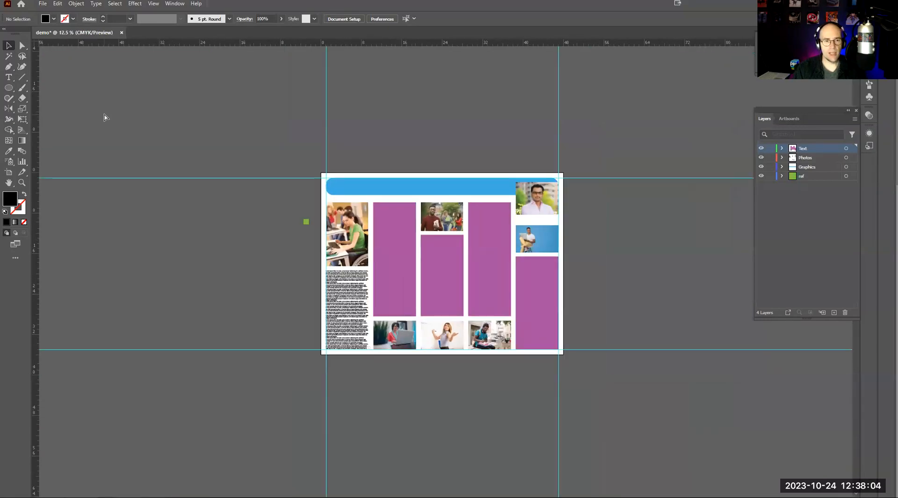
key(ctrl+plus)
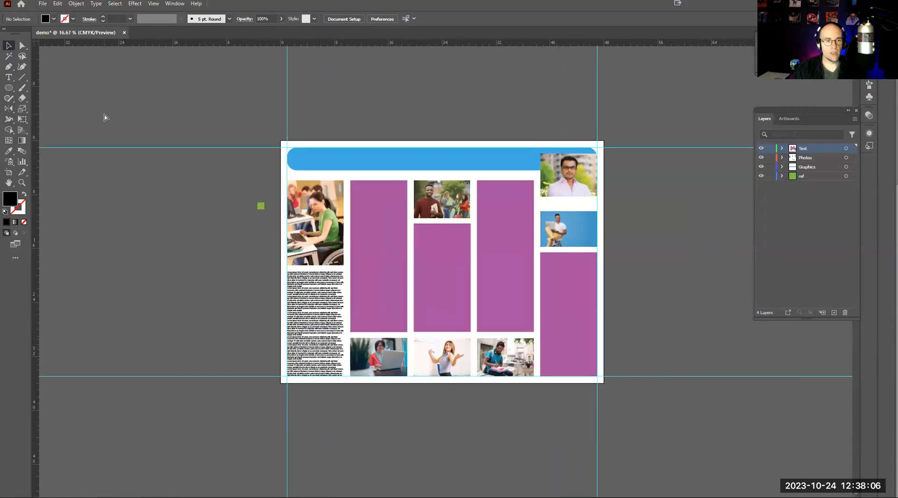
key(ctrl+plus)
key(ctrl+minus)
key(ctrl+minus)
key(ctrl+plus)
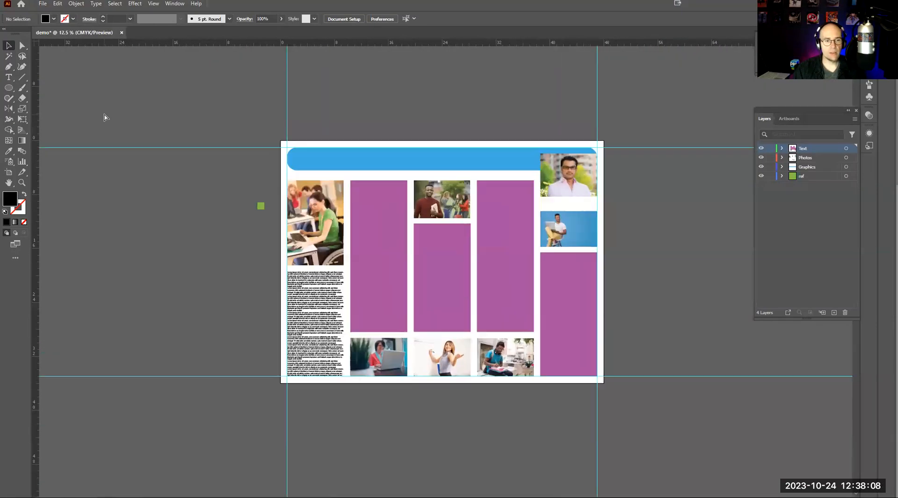
Compare the first column's text at several magnifications to judge its readability at different viewing distances.
key(ctrl+plus)
key(ctrl+plus)
key(ctrl+minus)
key(ctrl+minus)
key(ctrl+minus)
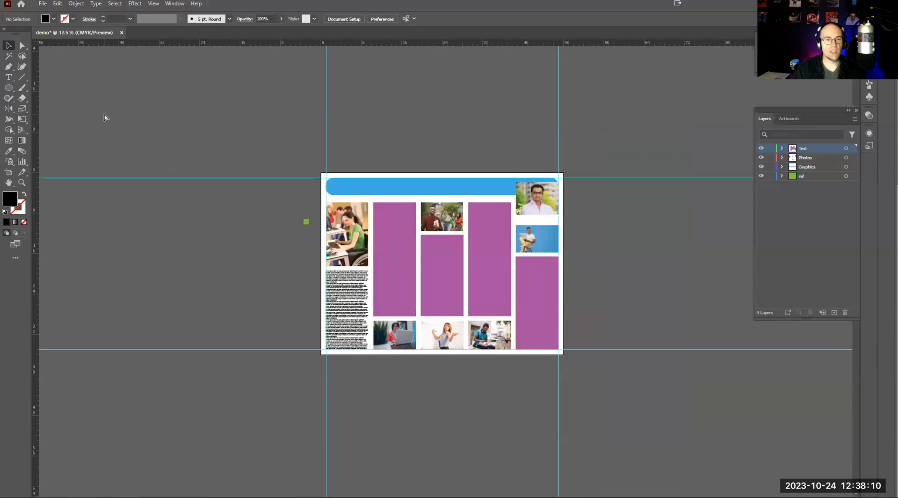
key(ctrl+minus)
key(ctrl+minus)
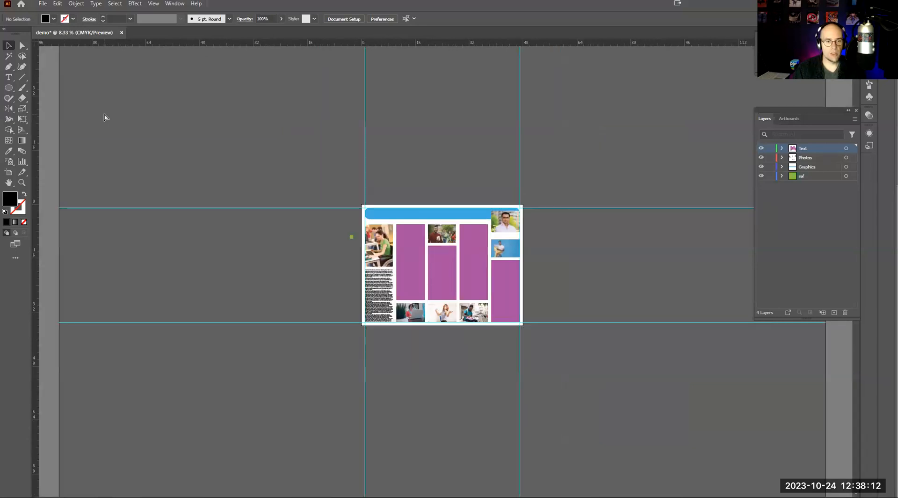
key(ctrl+plus)
key(ctrl+plus)
key(ctrl+plus)
key(ctrl+plus)
key(ctrl+minus)
key(ctrl+minus)
key(ctrl+minus)
key(ctrl+plus)
key(ctrl+plus)
key(ctrl+plus)
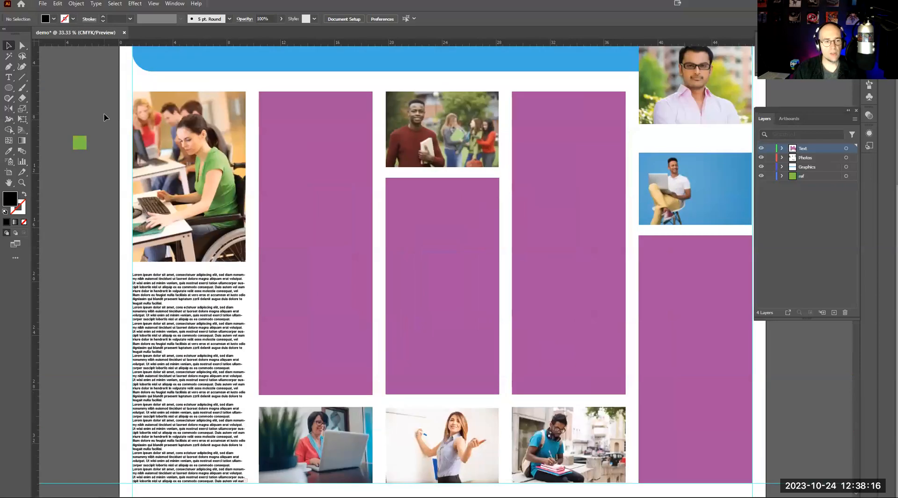
Set the first column's text size to 24 pt.
scroll(103, 117, down, 2)
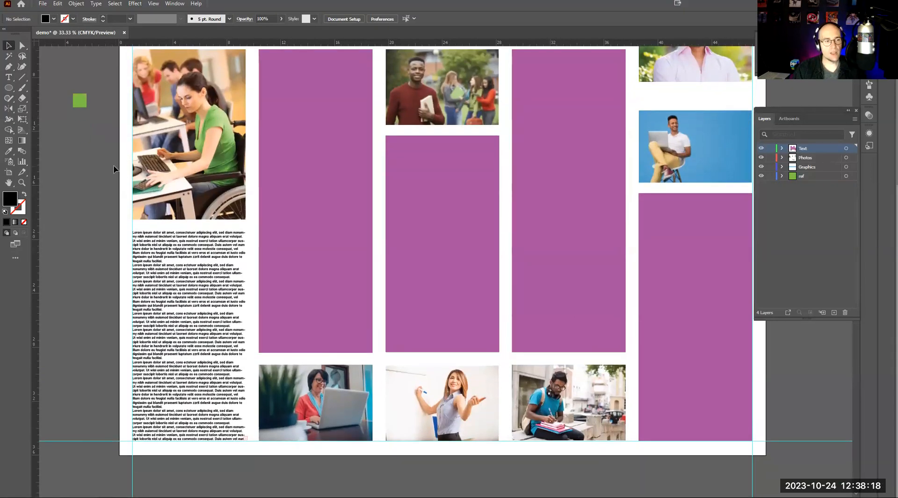
click(191, 254)
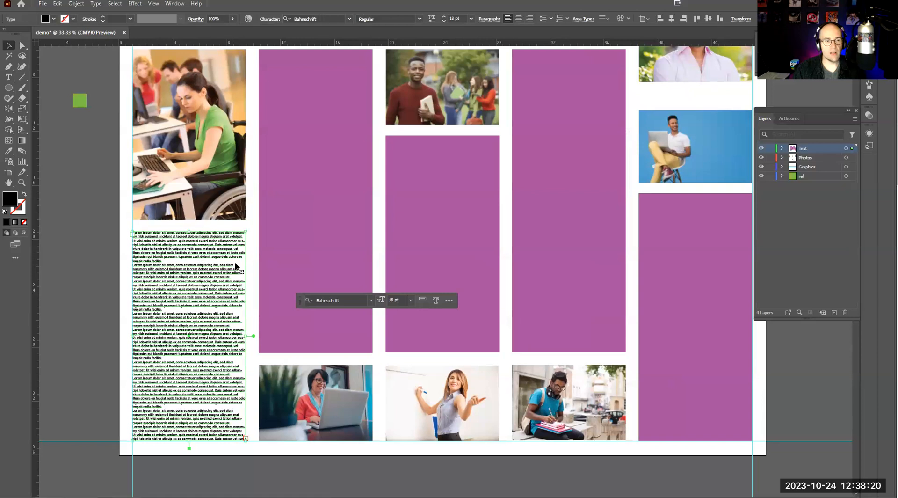
click(410, 300)
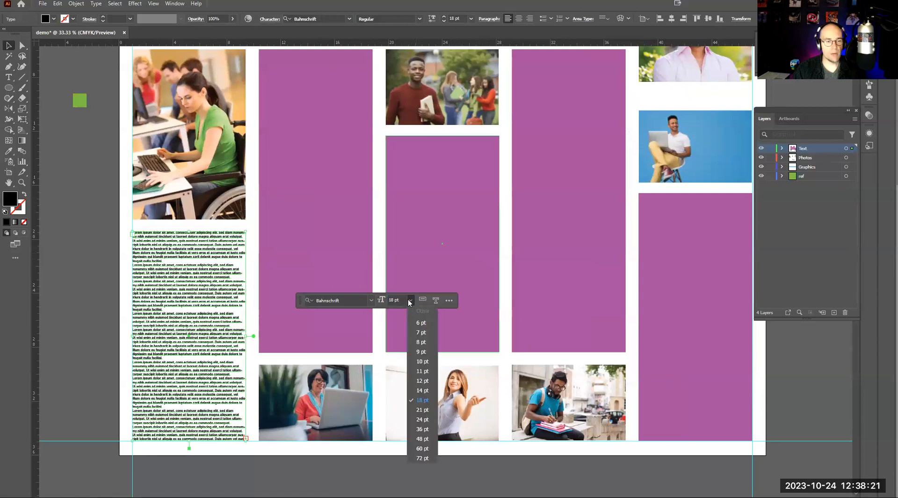
click(422, 419)
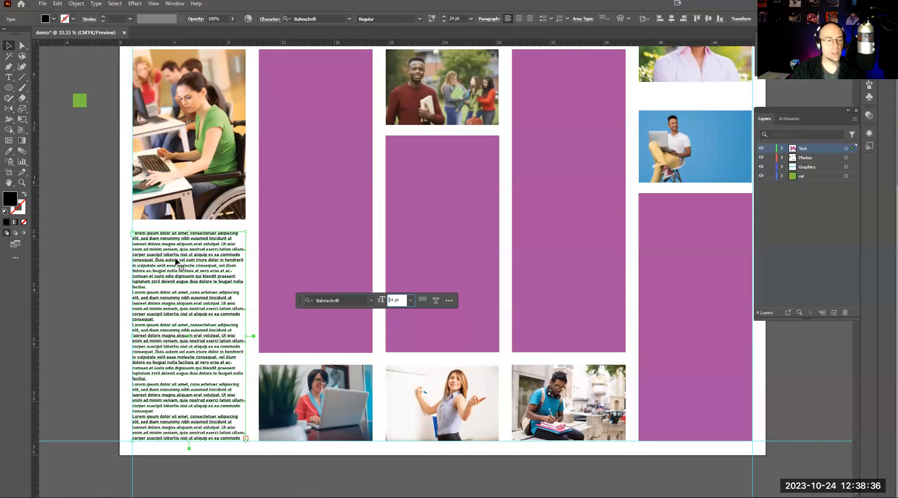
Examine the overflow marker at the lower corner of the first column's text frame up close.
scroll(176, 260, down, 1)
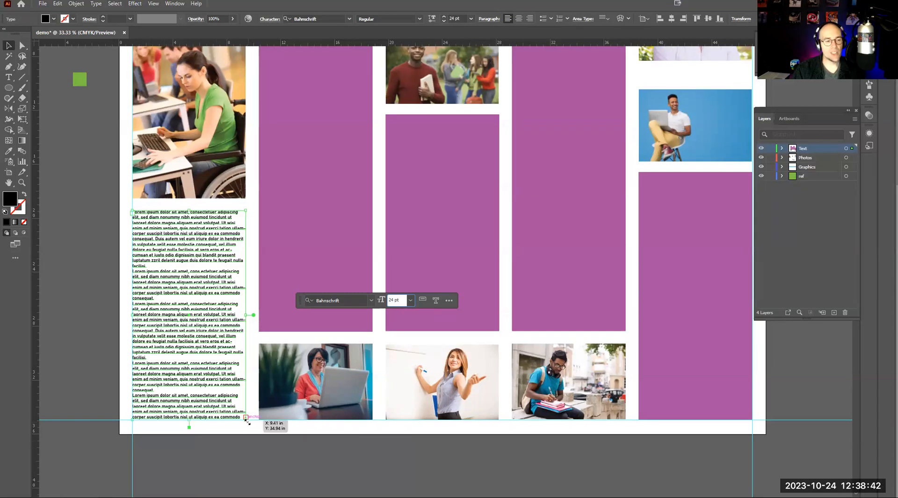
key(ctrl+equal)
key(ctrl+equal)
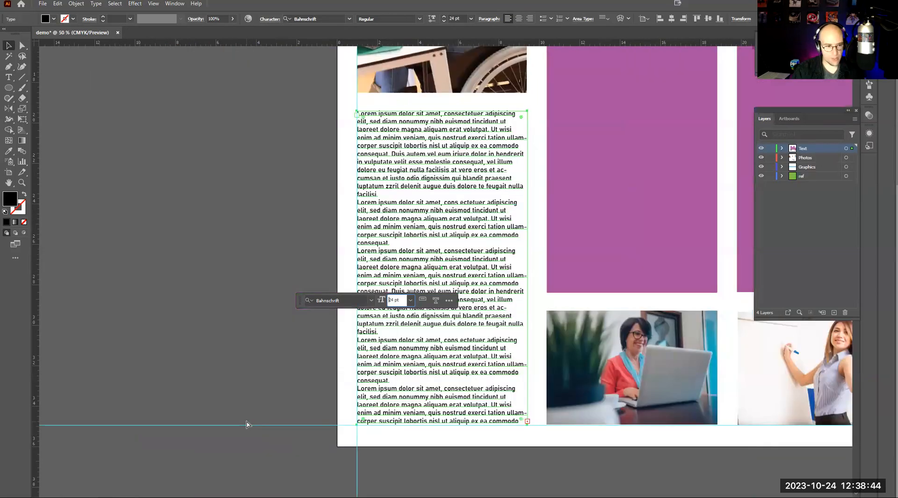
scroll(245, 422, down, 2)
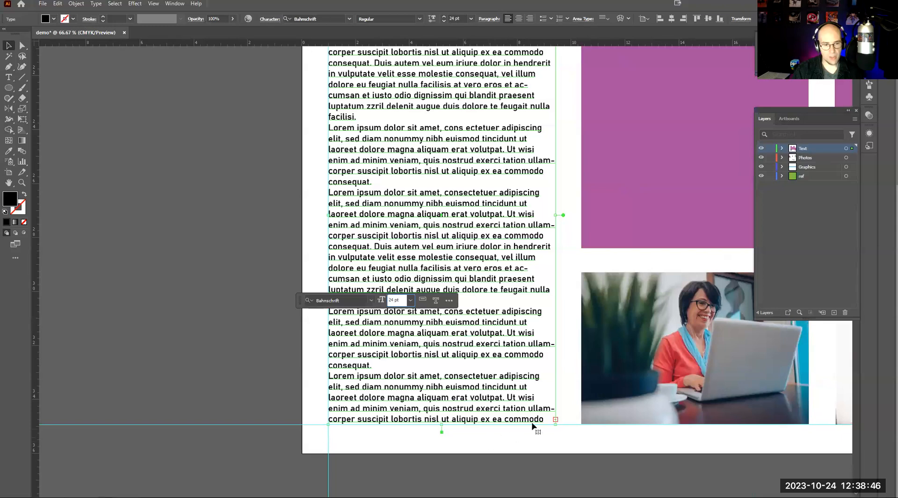
key(ctrl+equal)
scroll(563, 424, down, 5)
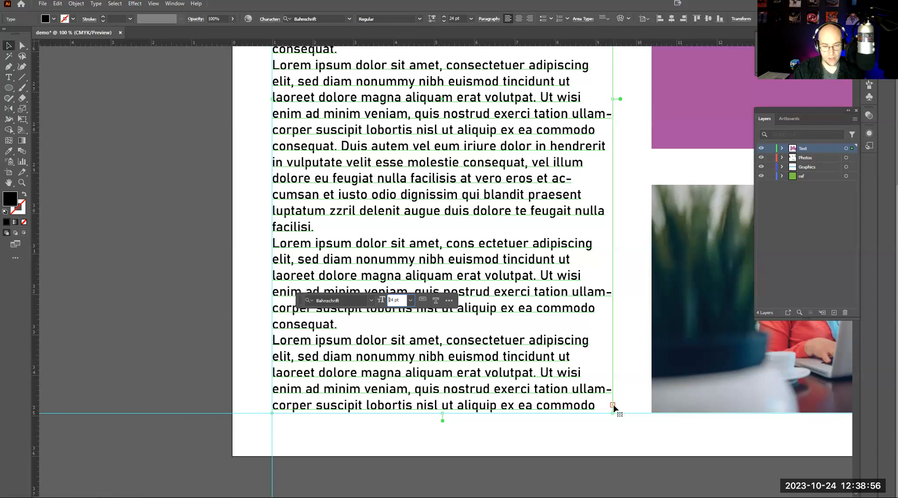
key(ctrl+minus)
key(ctrl+minus)
key(ctrl+minus)
key(ctrl+minus)
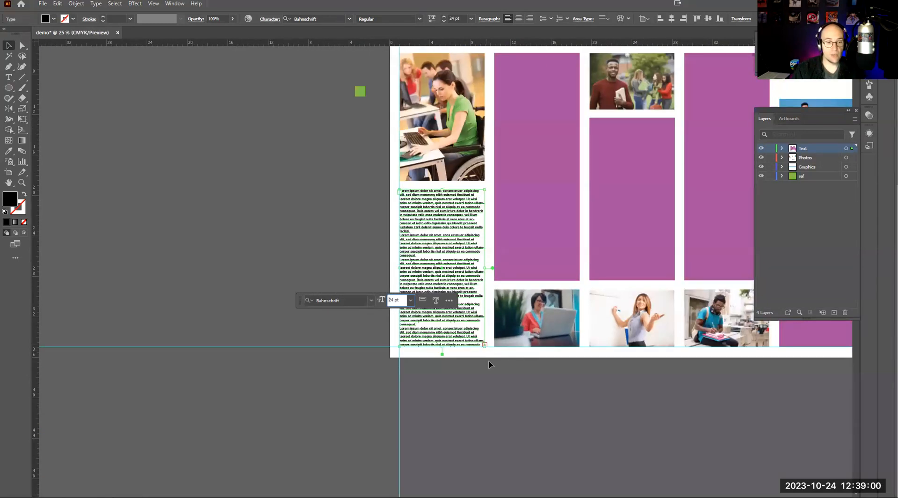
click(485, 345)
key(Escape)
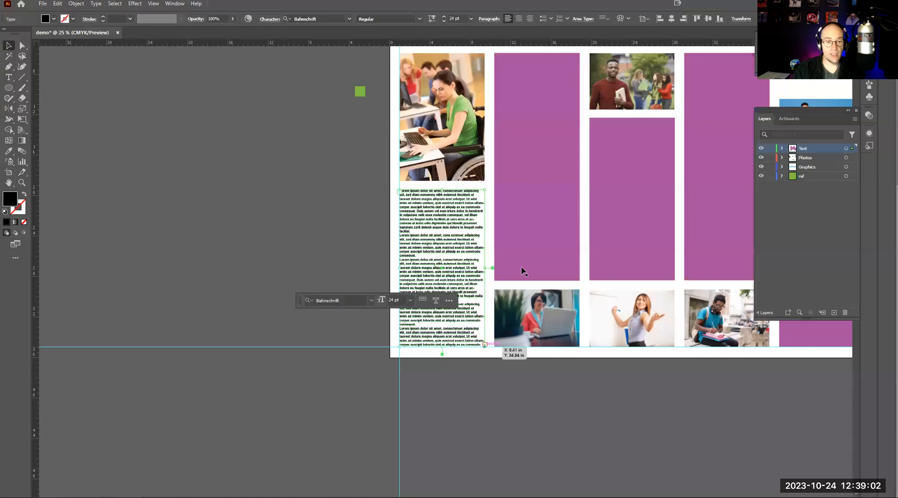
click(490, 378)
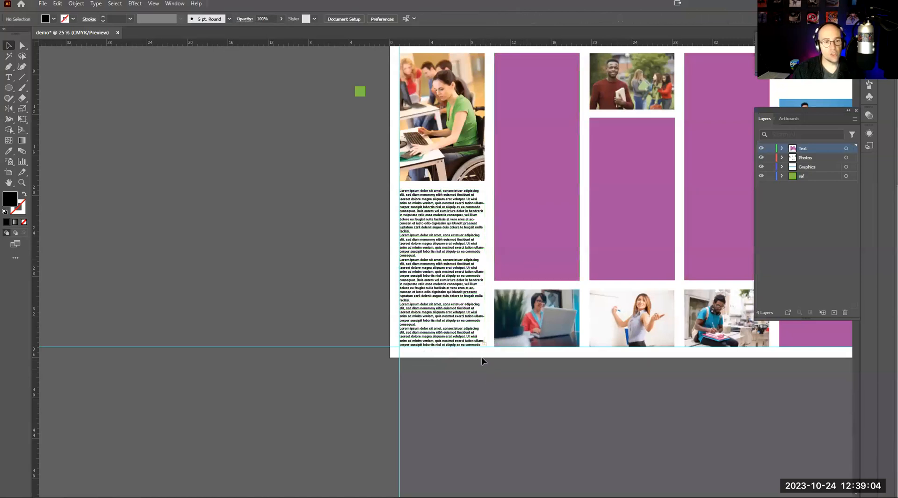
click(485, 345)
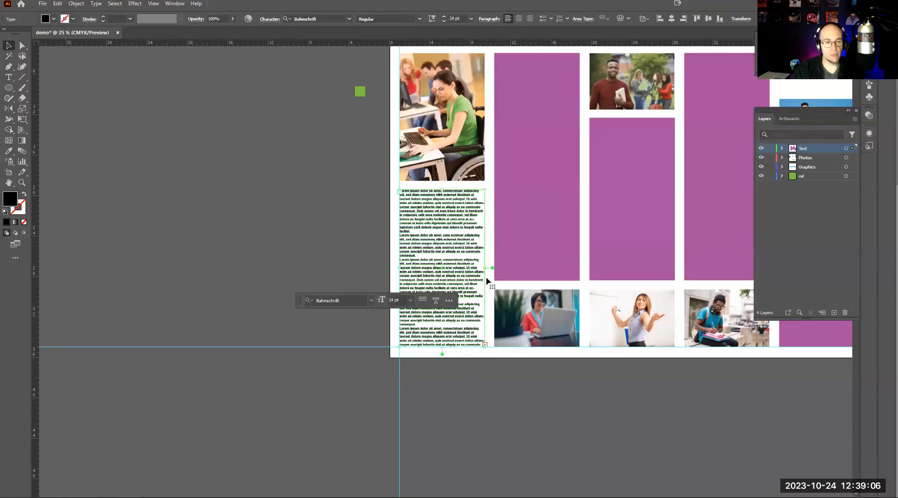
key(t)
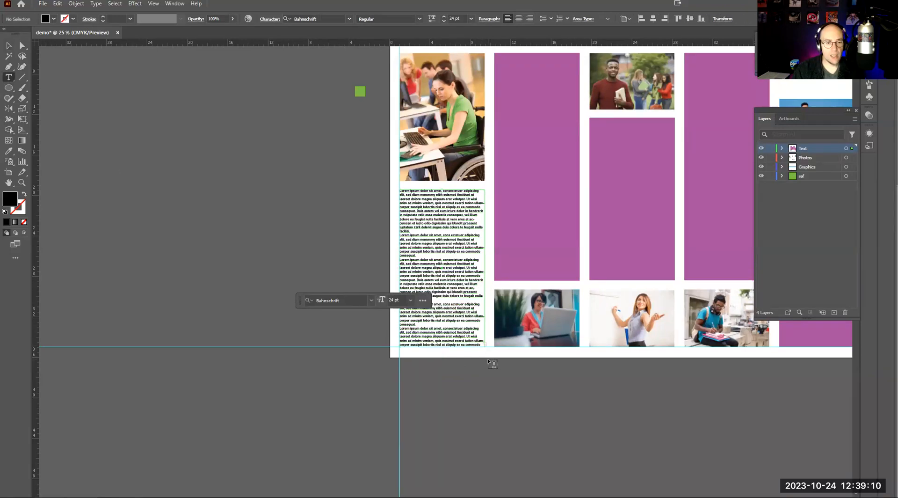
click(6, 50)
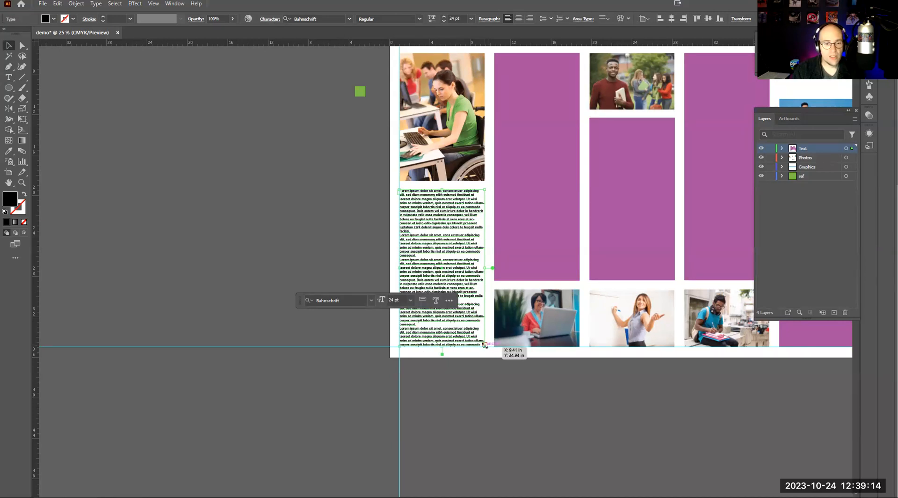
click(487, 373)
click(484, 347)
click(511, 255)
scroll(511, 255, up, 2)
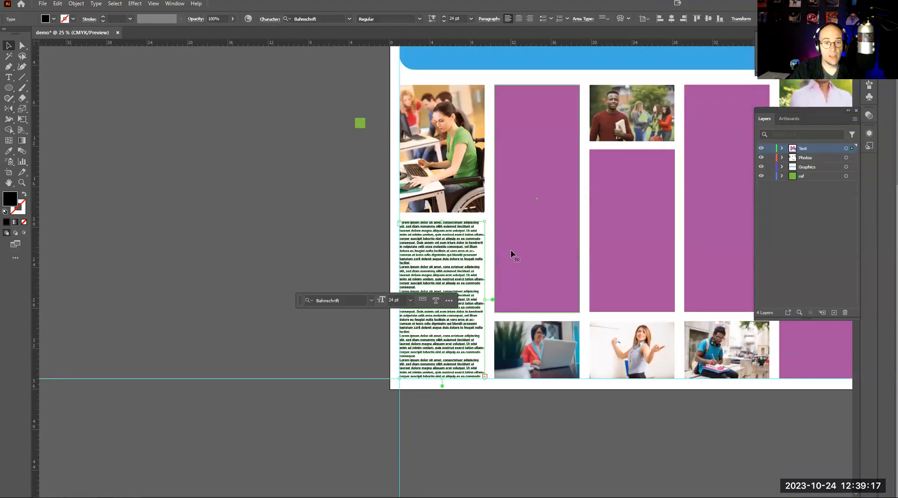
Thread the first column's overflow text into a new linked frame placed at the original frame's lower corner.
click(484, 373)
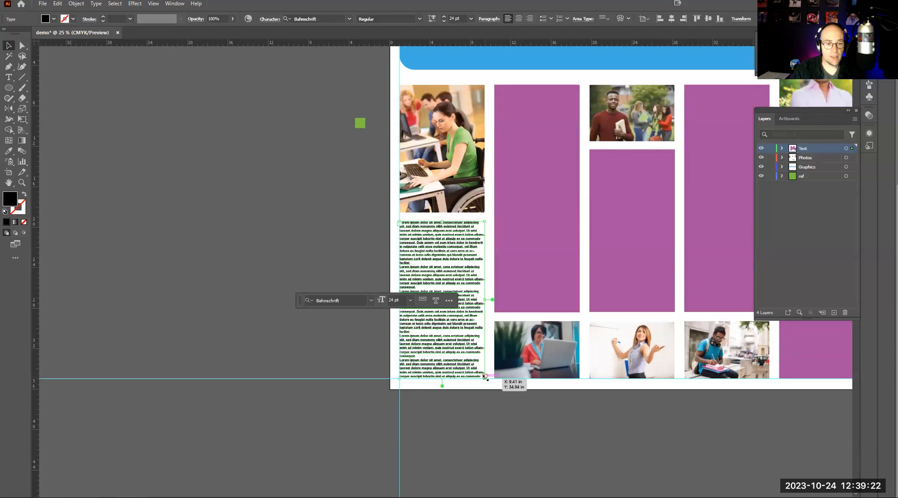
click(484, 376)
click(484, 375)
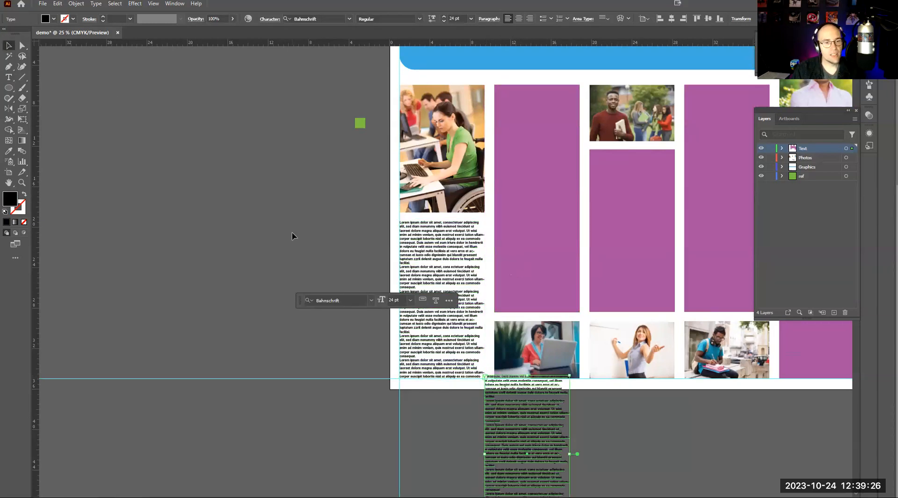
Move the linked text frame to the top of the second column and delete the purple block behind it.
drag(526, 394, 537, 114)
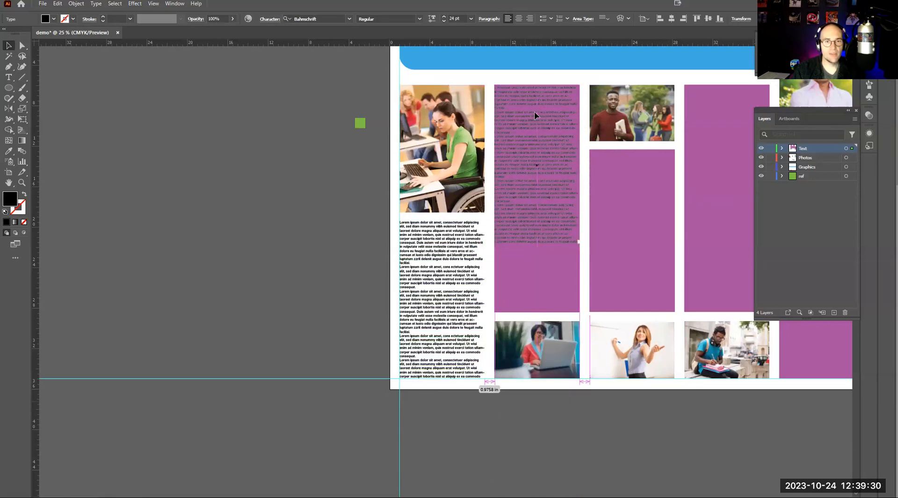
click(541, 301)
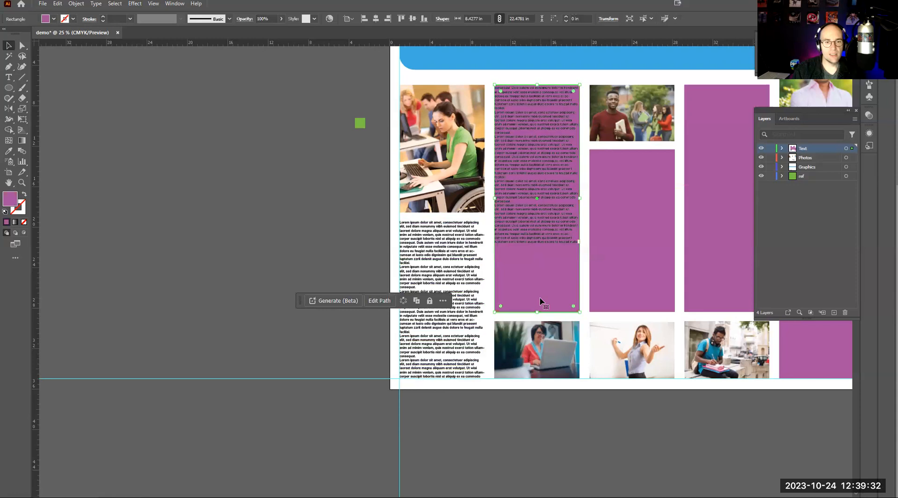
key(Delete)
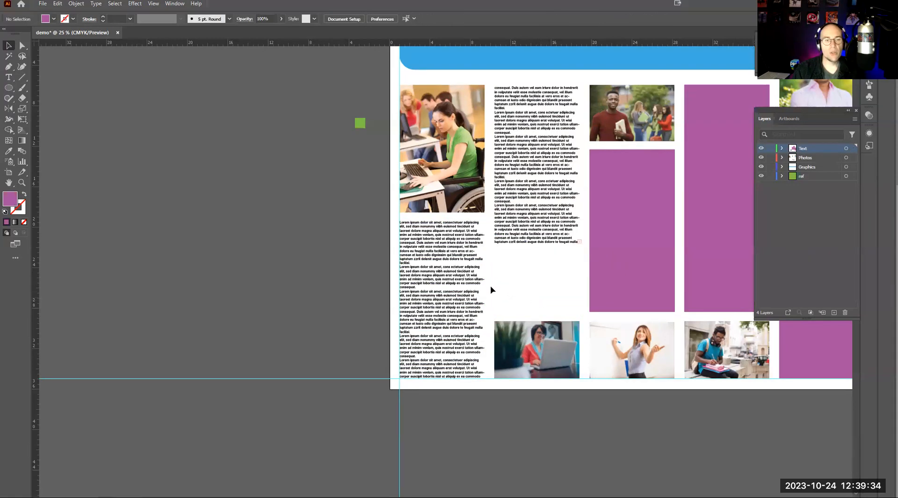
Insert a blank line and three lines reading "something" after the first paragraph of the first column's text.
key(t)
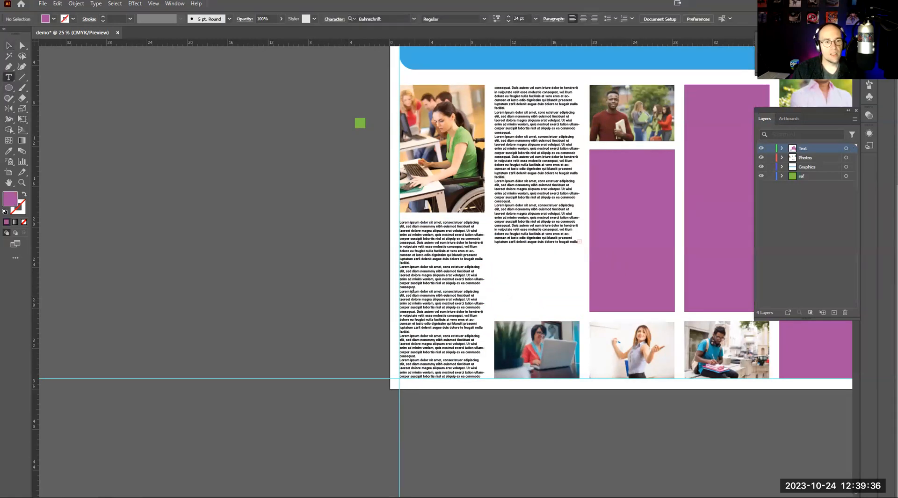
click(412, 263)
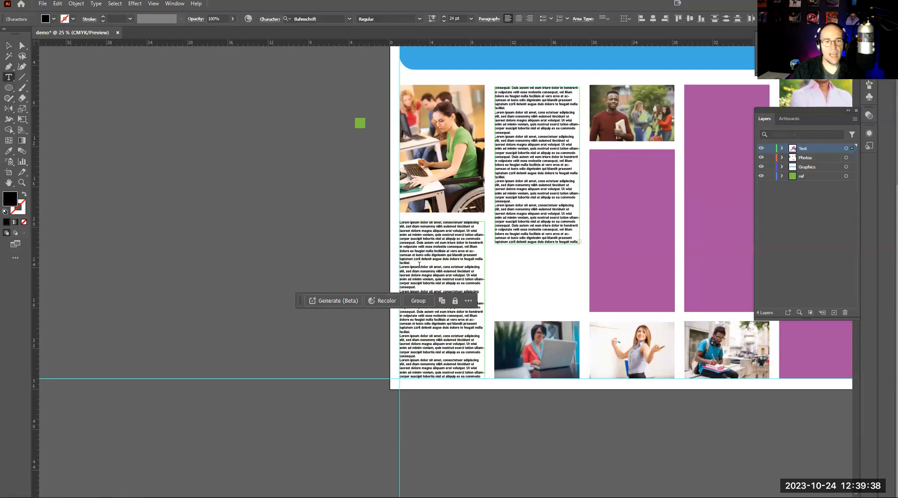
key(Return)
key(Return)
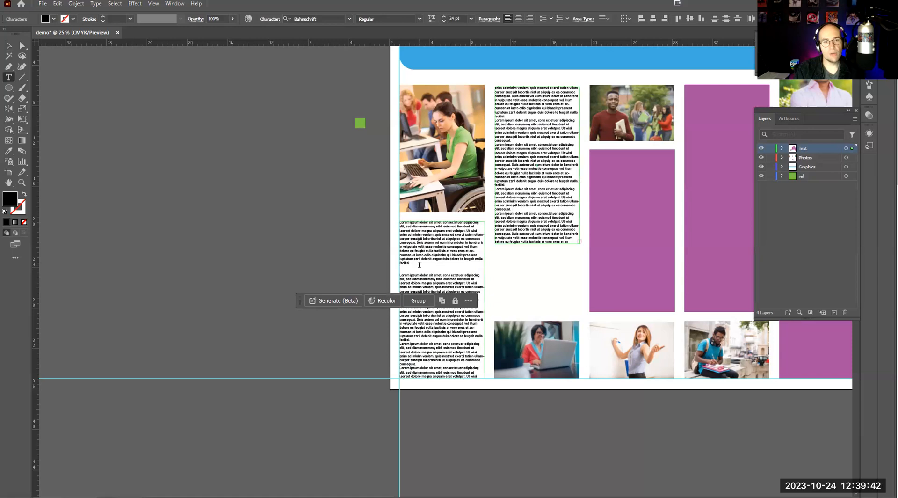
text(someth)
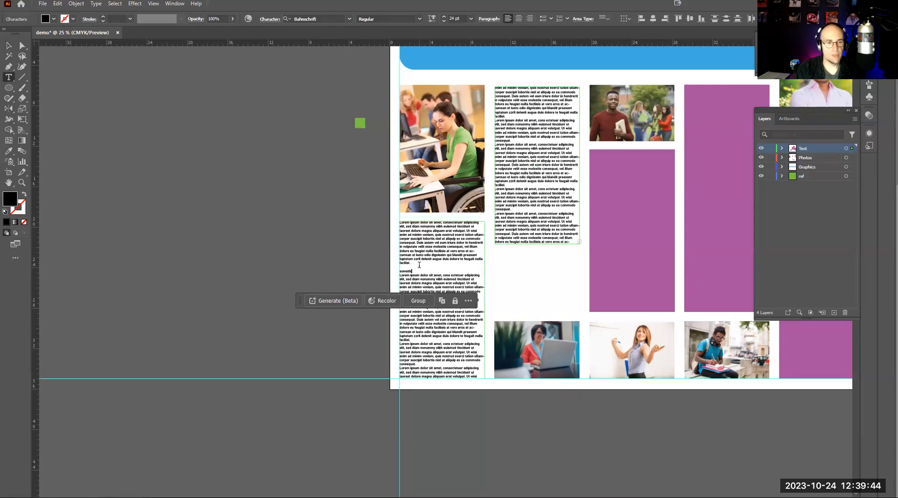
text(ing)
key(Return)
text(something)
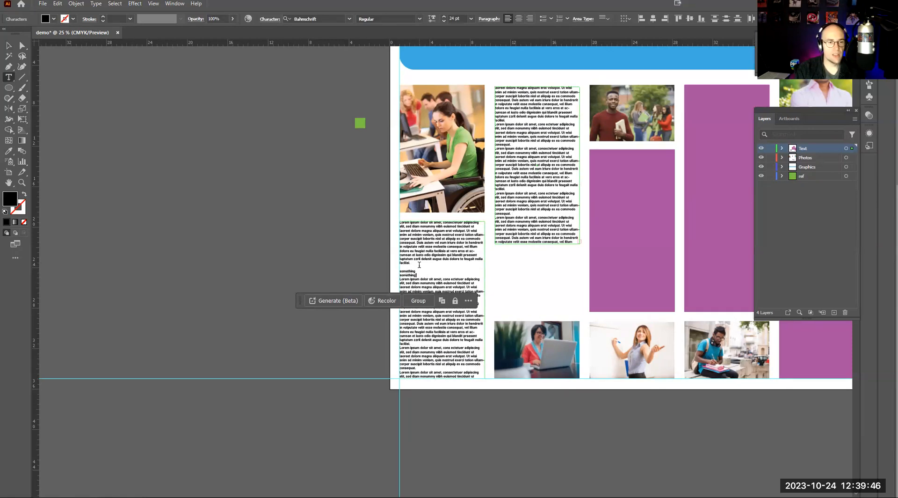
key(Return)
text(something)
key(Return)
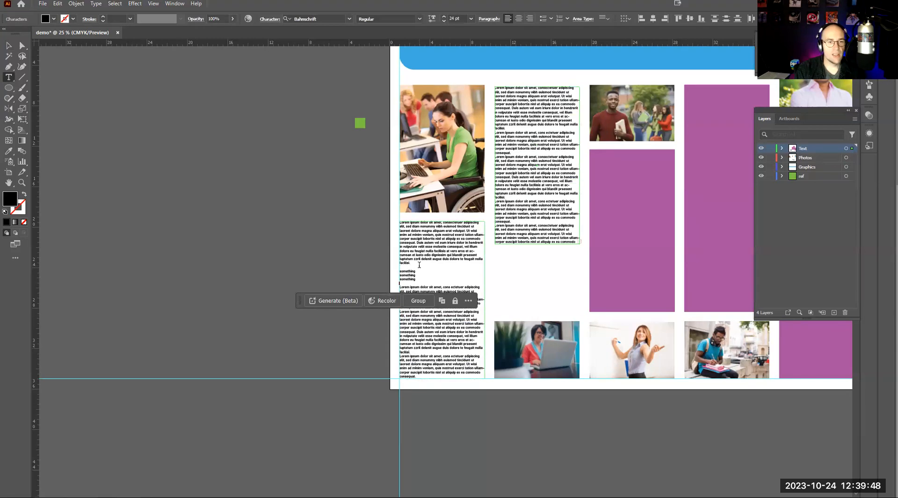
key(Escape)
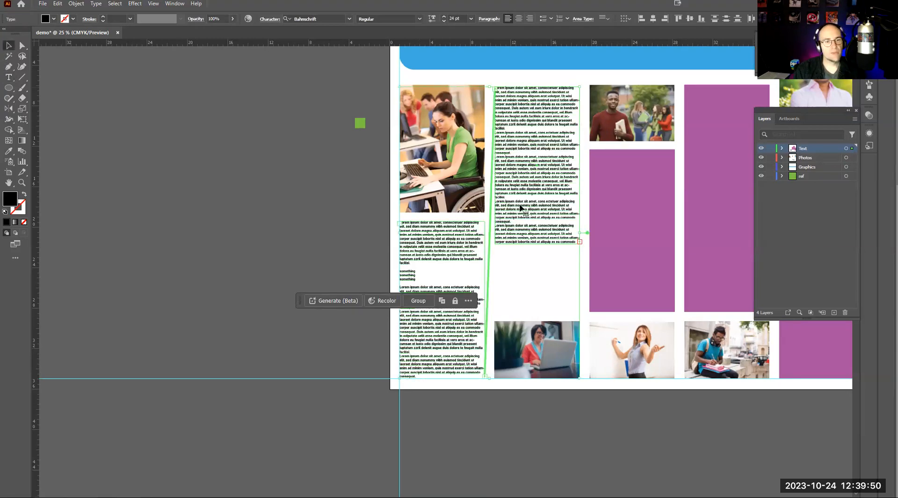
Extend the second column's text frame down to just above the photo below it and deselect the frame.
click(539, 242)
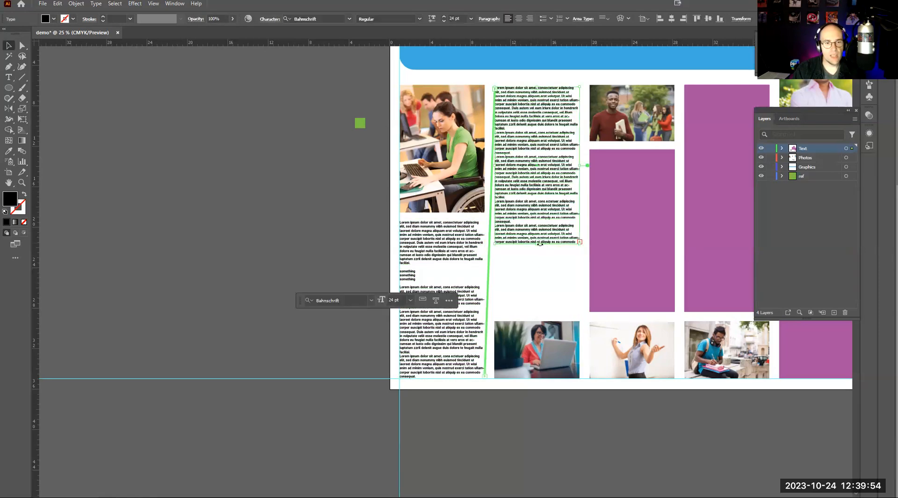
drag(538, 242, 539, 313)
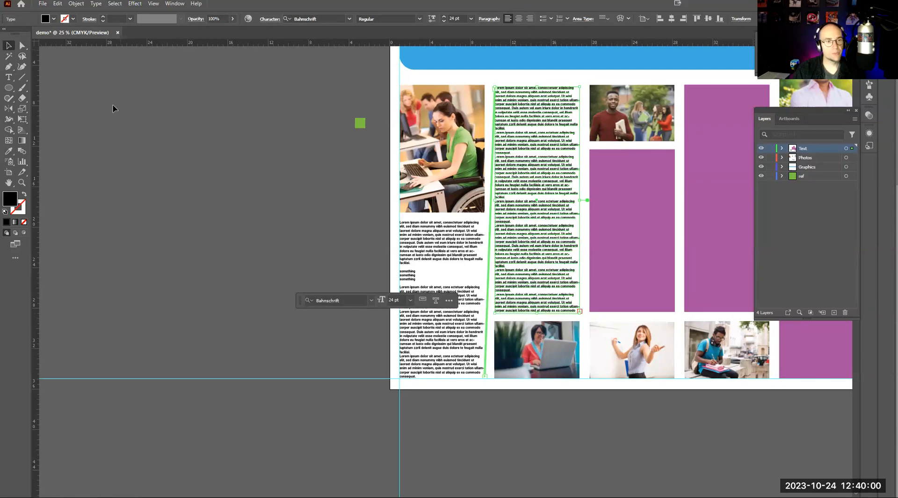
click(179, 137)
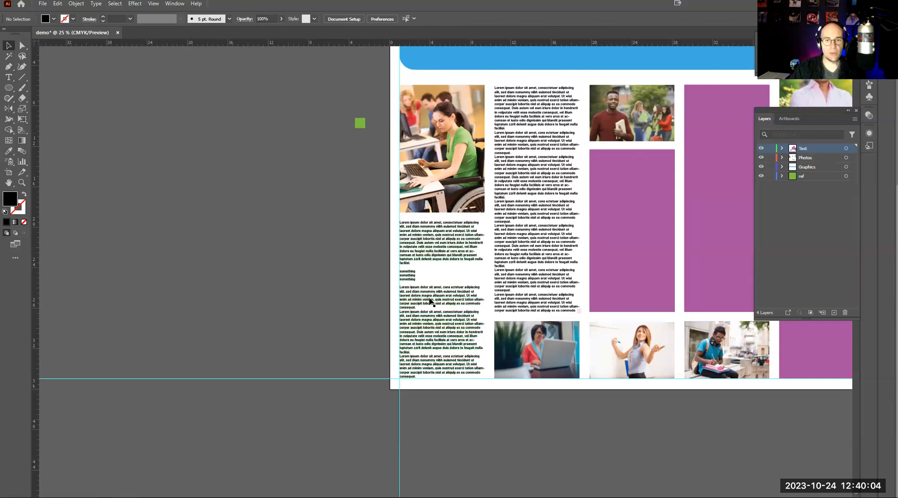
Convert the purple block below the third column's photo into a text frame filled with placeholder text.
key(ctrl+minus)
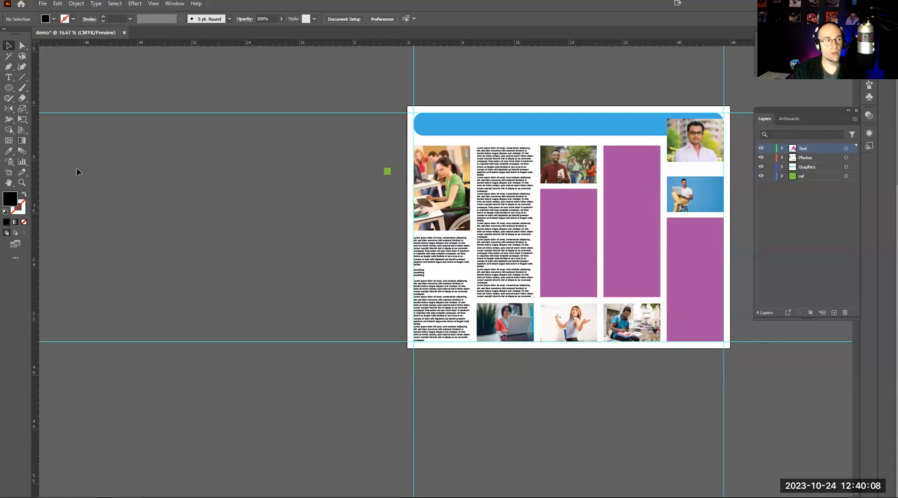
click(6, 81)
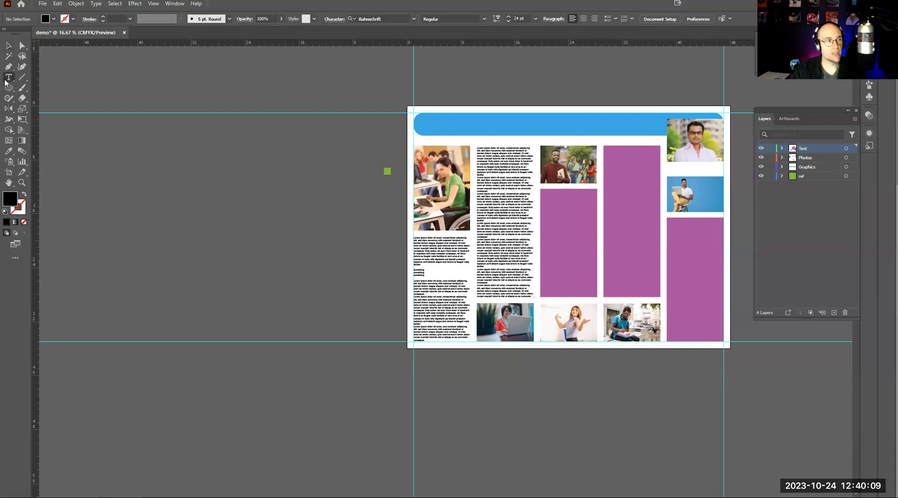
click(548, 195)
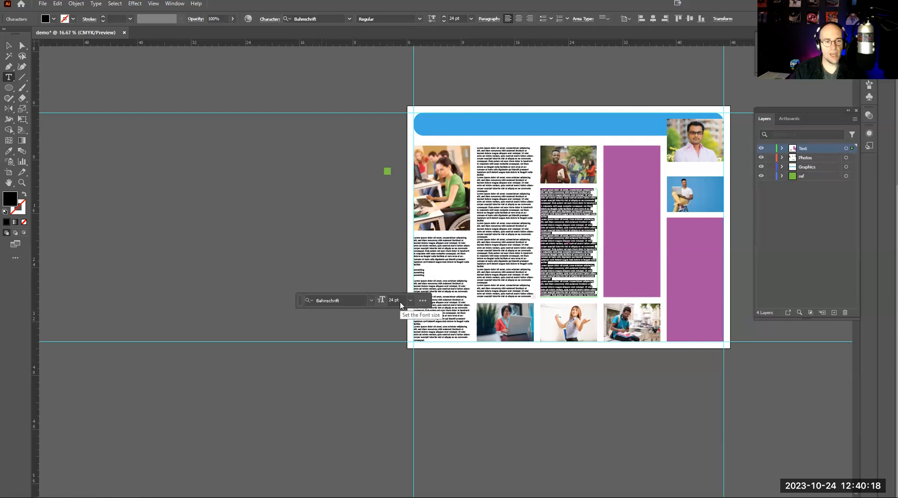
Set the third column's text to the 8 Heavy font and reapply the second column's text formatting with the Eyedropper.
click(371, 301)
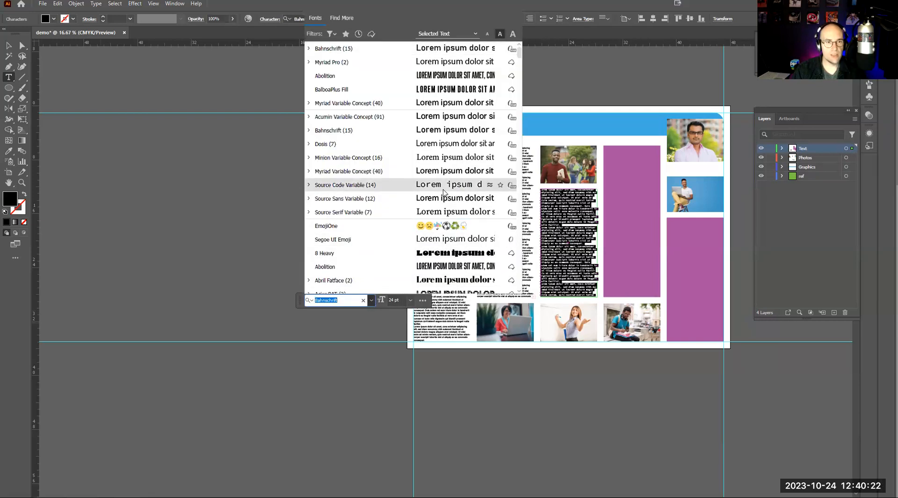
click(448, 253)
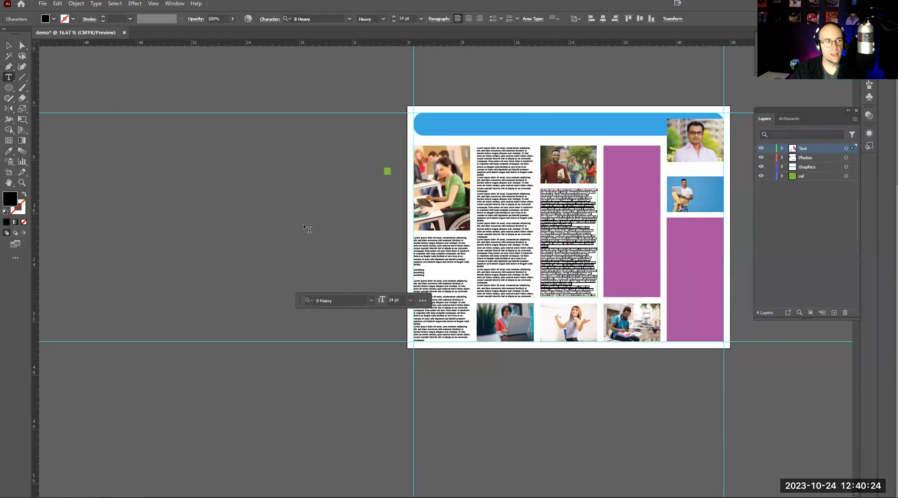
click(8, 152)
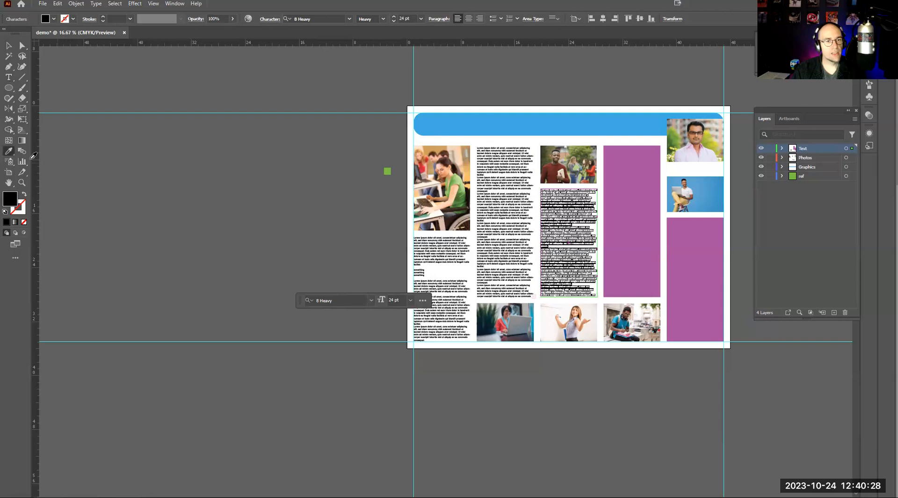
click(510, 213)
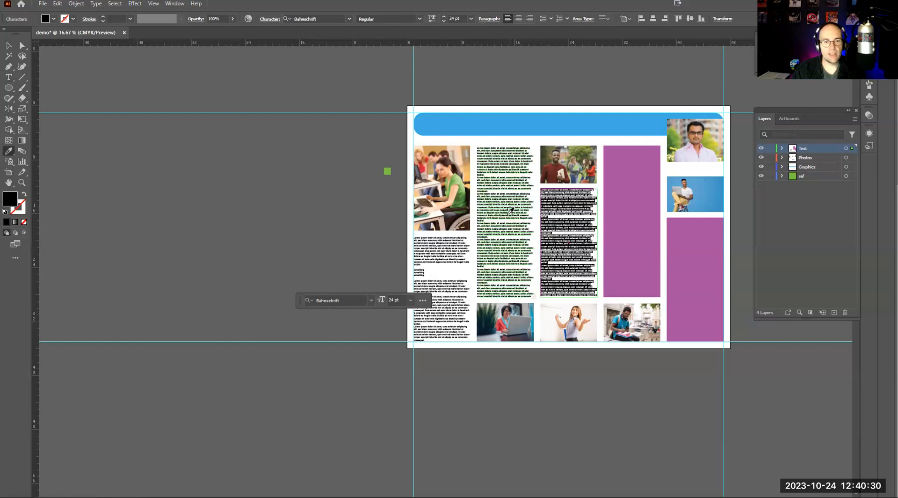
Apply 8 Heavy to the third column's text again, copy the second column's formatting back onto it with the Eyedropper, and deselect it.
click(22, 182)
click(520, 231)
drag(660, 278, 842, 285)
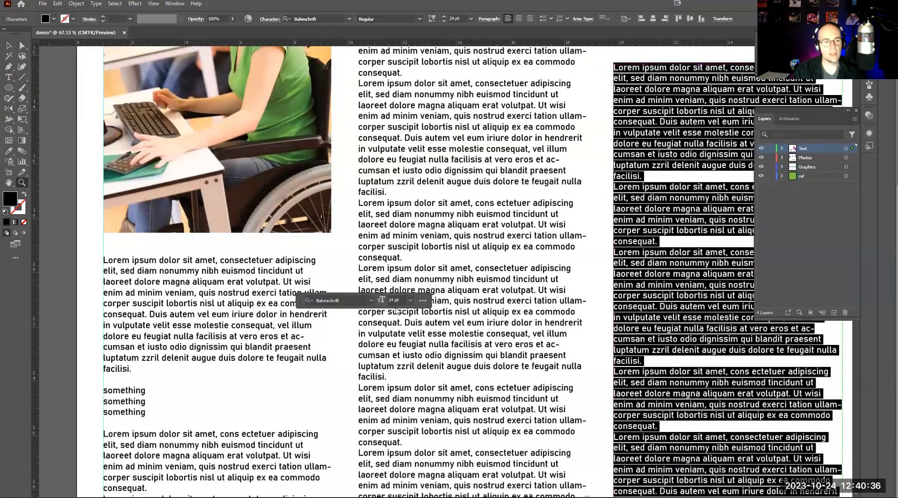
click(371, 300)
click(446, 264)
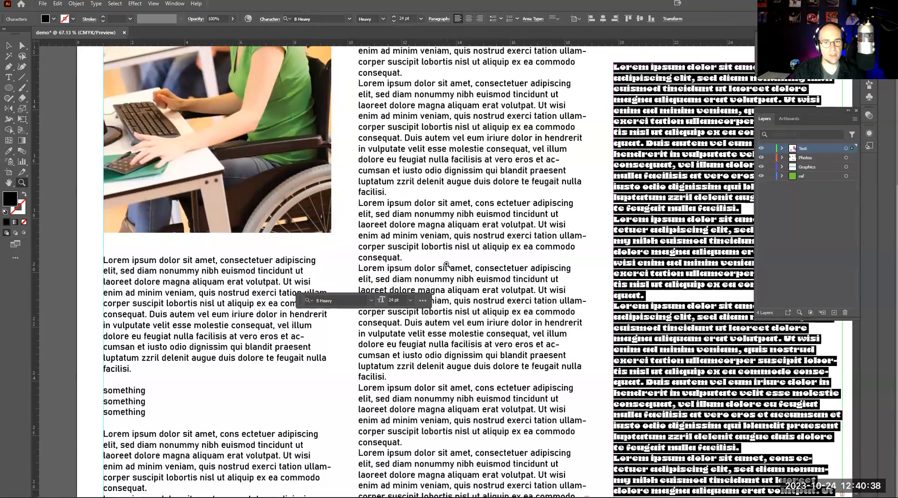
click(8, 150)
click(412, 148)
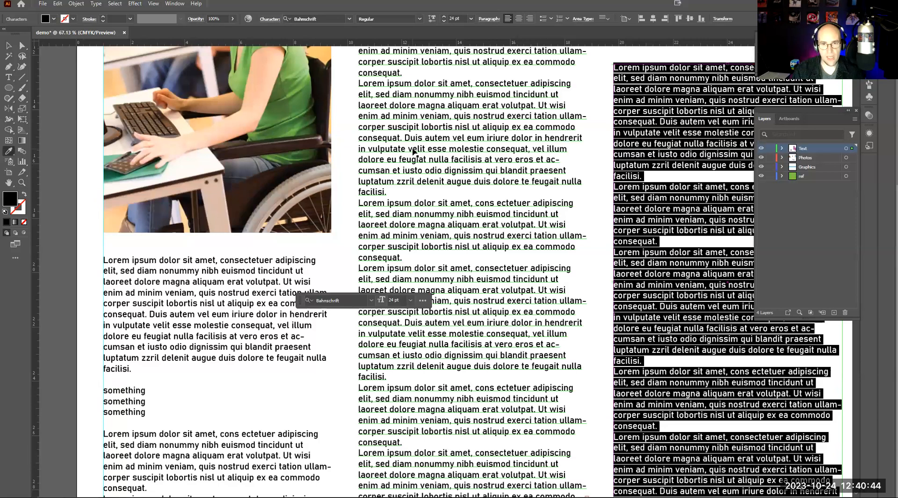
key(ctrl+minus)
key(ctrl+minus)
key(ctrl+minus)
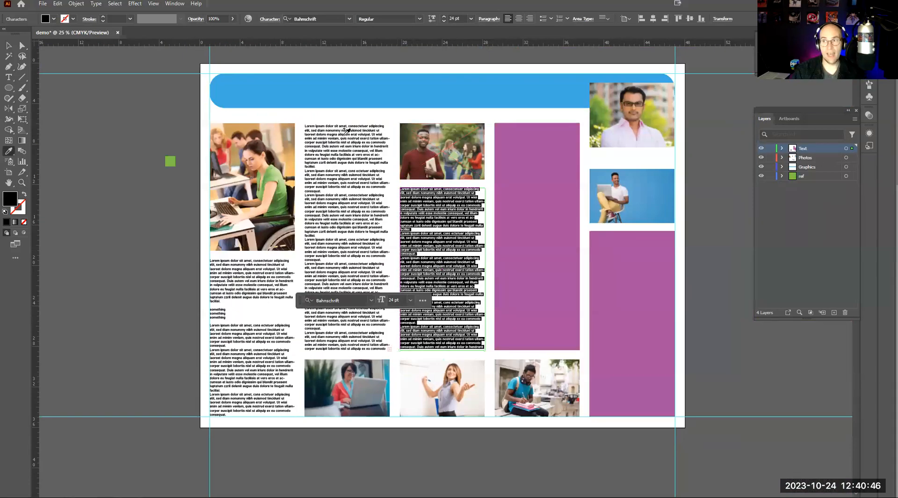
click(11, 46)
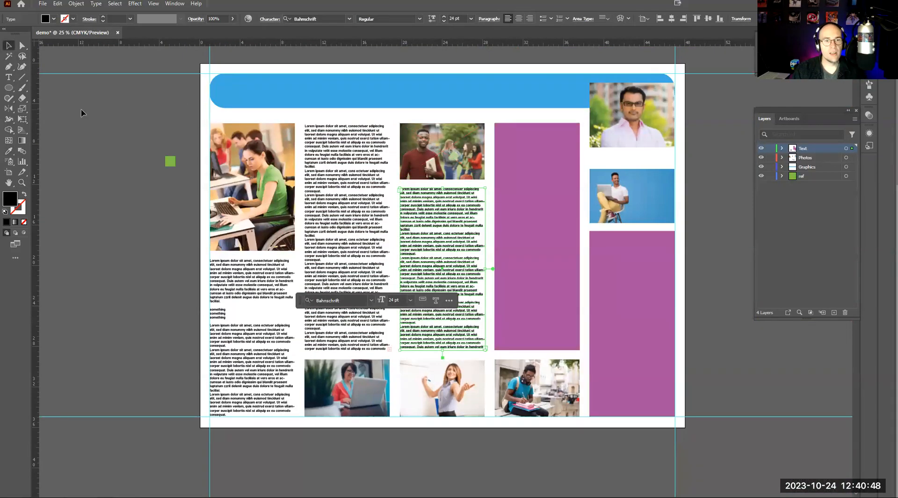
click(81, 112)
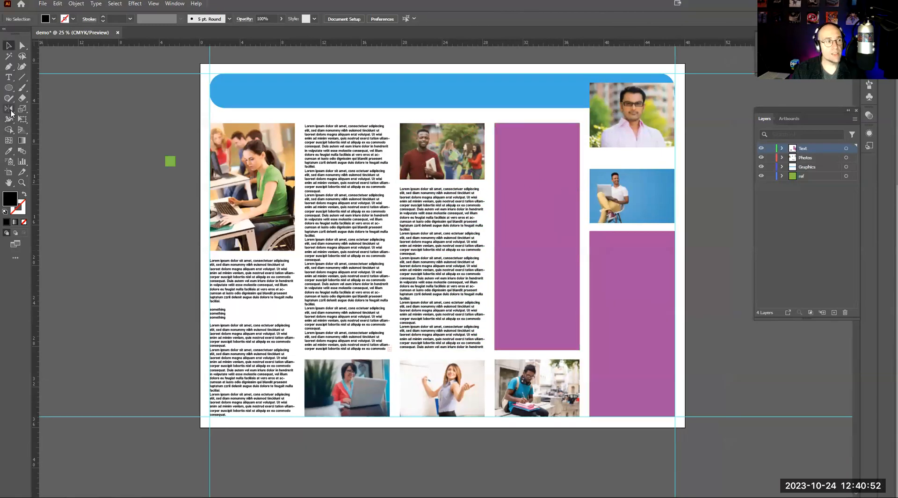
Convert the purple blocks in the fourth and fifth columns into text frames filled with placeholder text and deselect them.
click(11, 80)
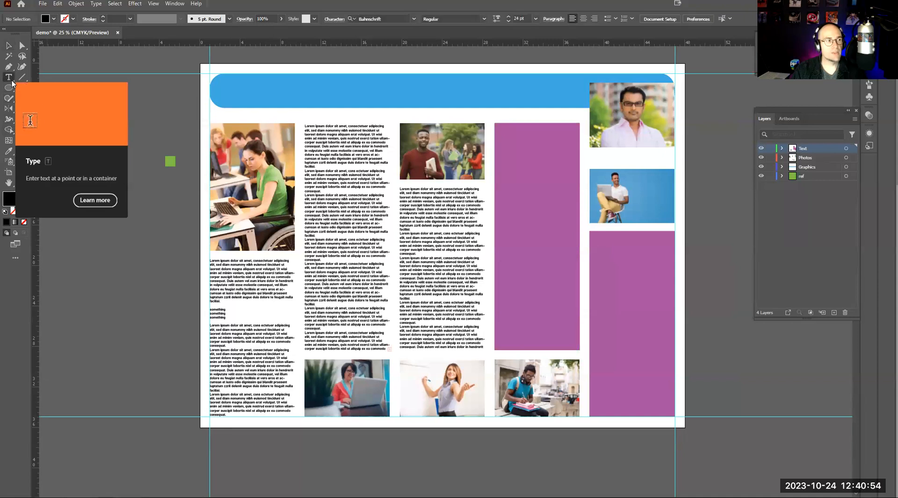
click(494, 123)
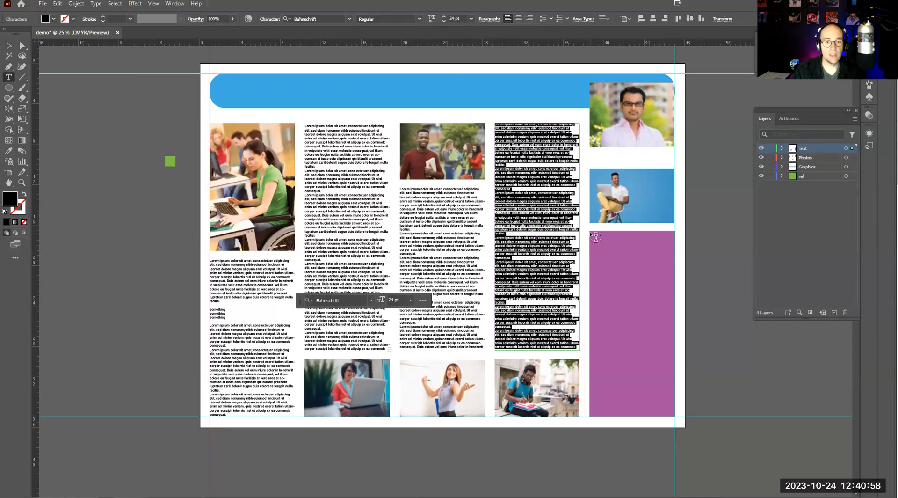
click(591, 232)
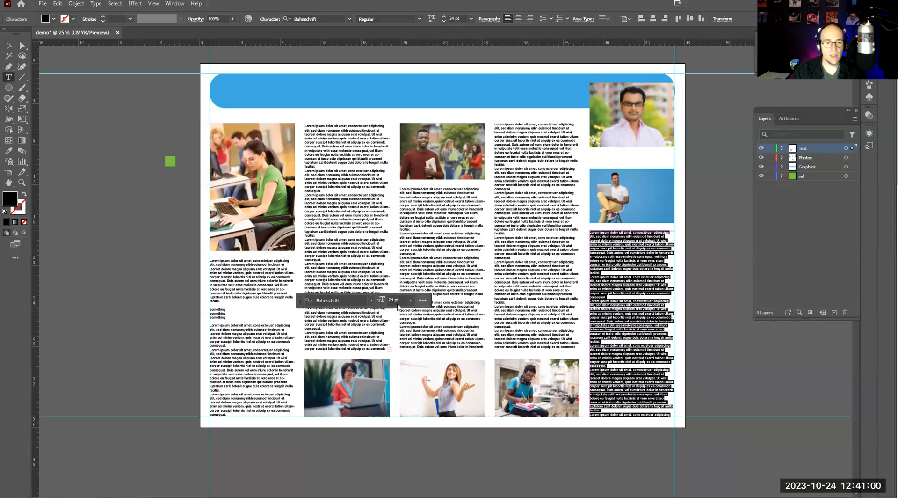
click(13, 44)
click(80, 170)
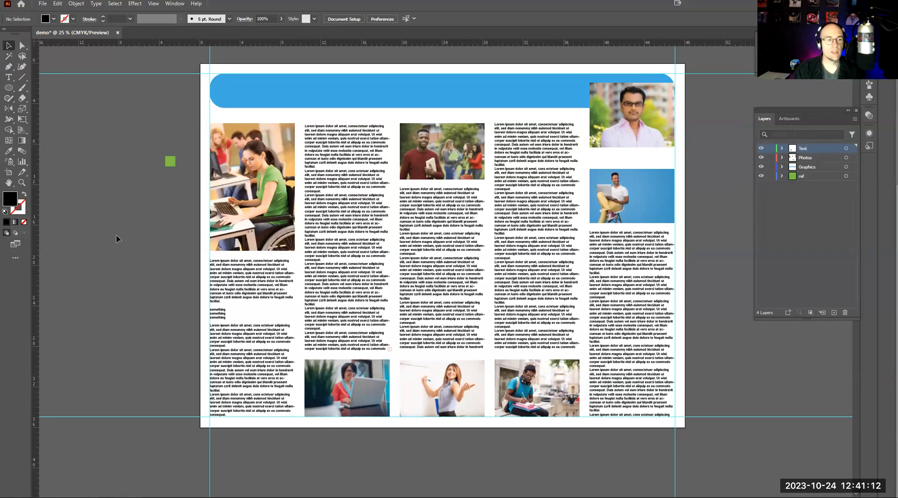
Lower the upper edge of the first column's text frame and add the point text "Headline" in the gap below the photo.
click(253, 273)
drag(252, 260, 252, 272)
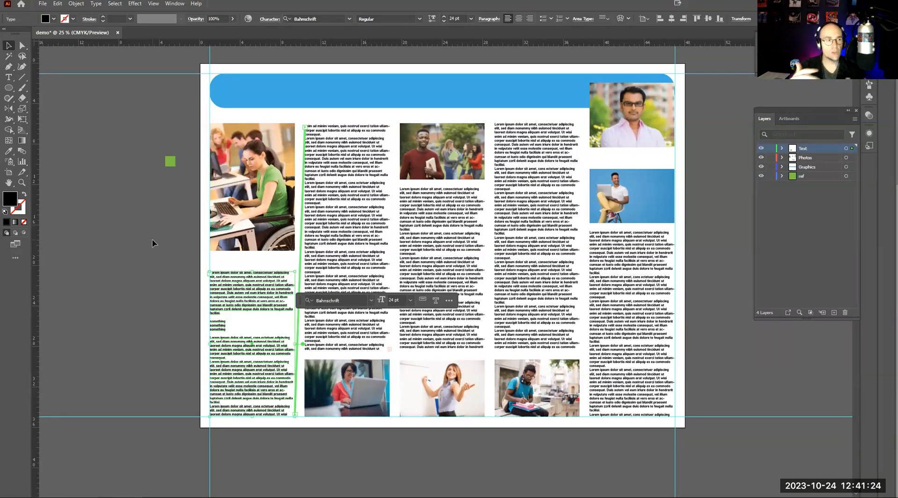
click(9, 78)
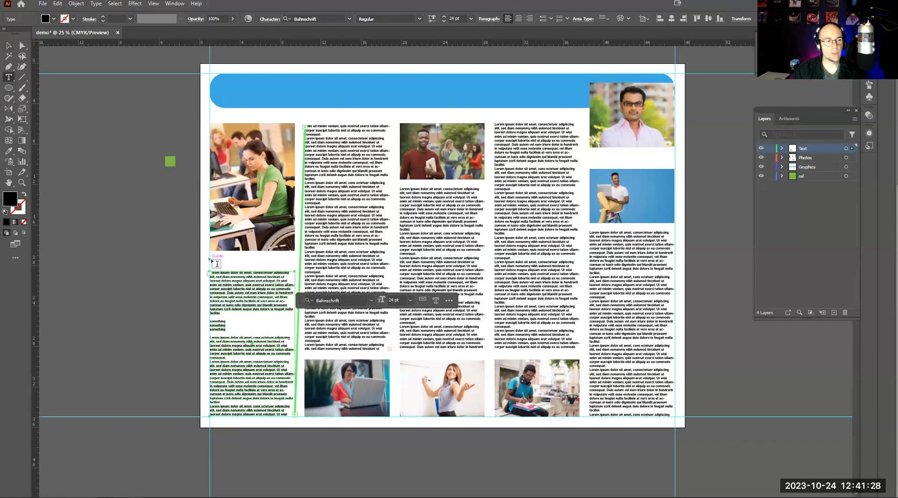
click(213, 259)
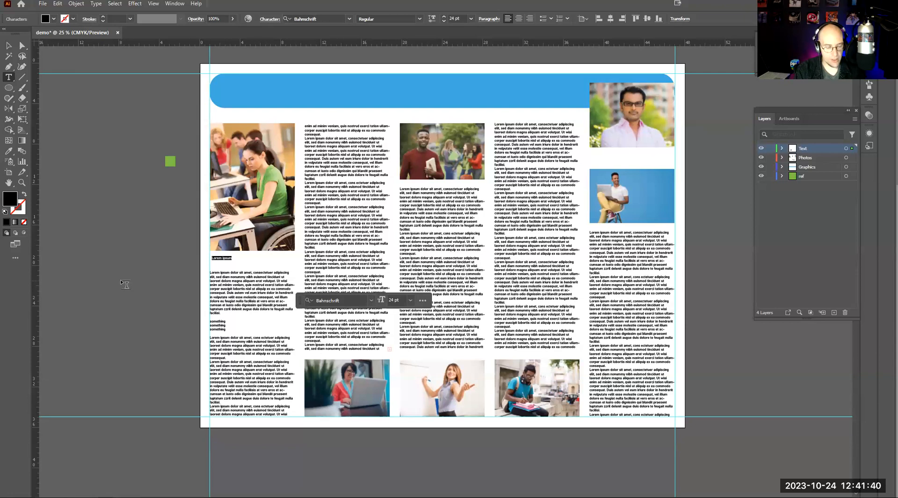
text(Headline)
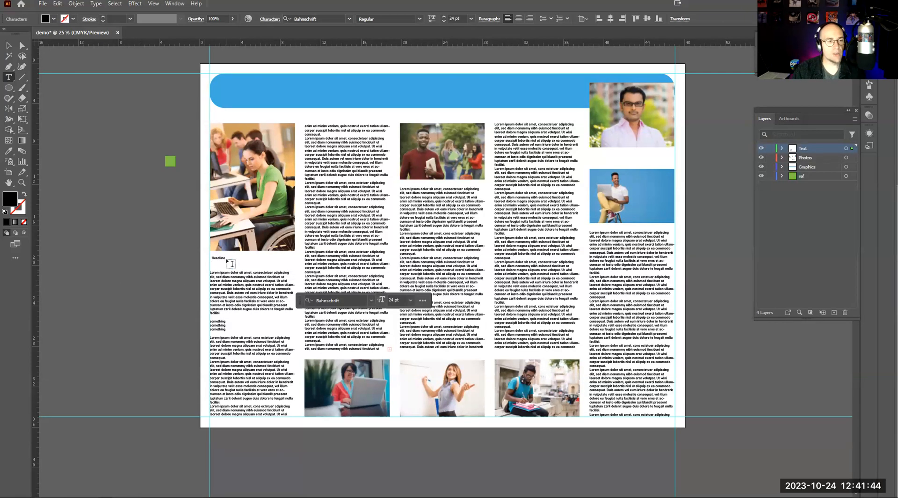
Format the word "Headline" in the BalboaPlus Fill font at 111 pt.
double_click(221, 256)
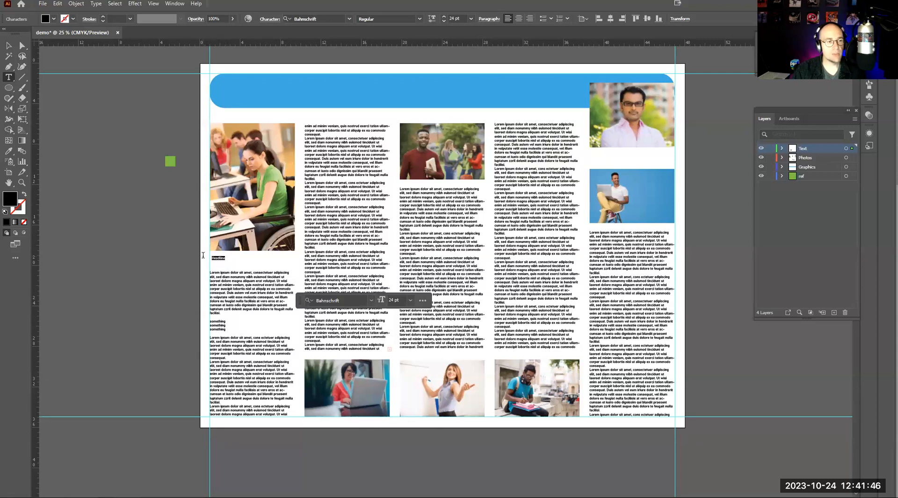
click(360, 305)
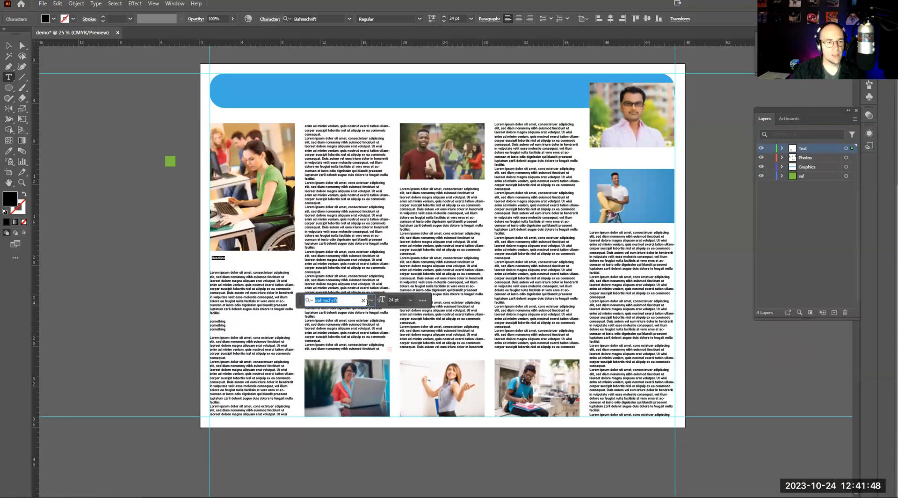
click(371, 301)
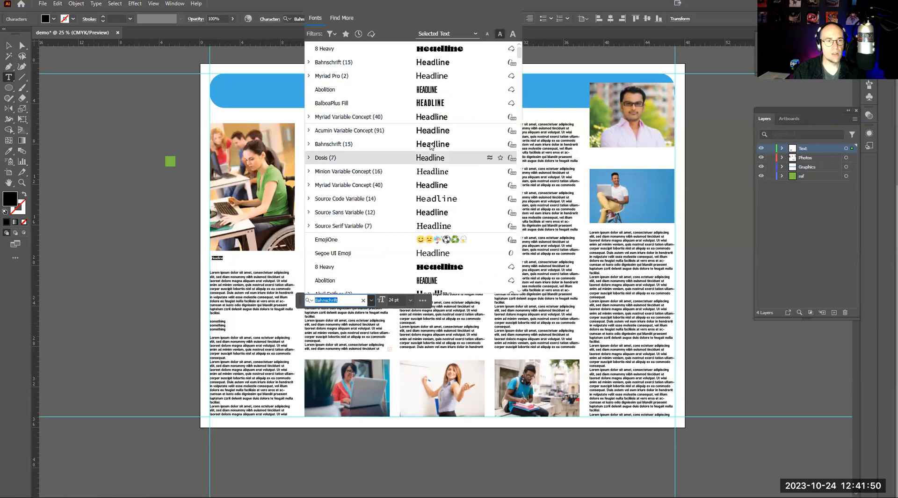
click(434, 104)
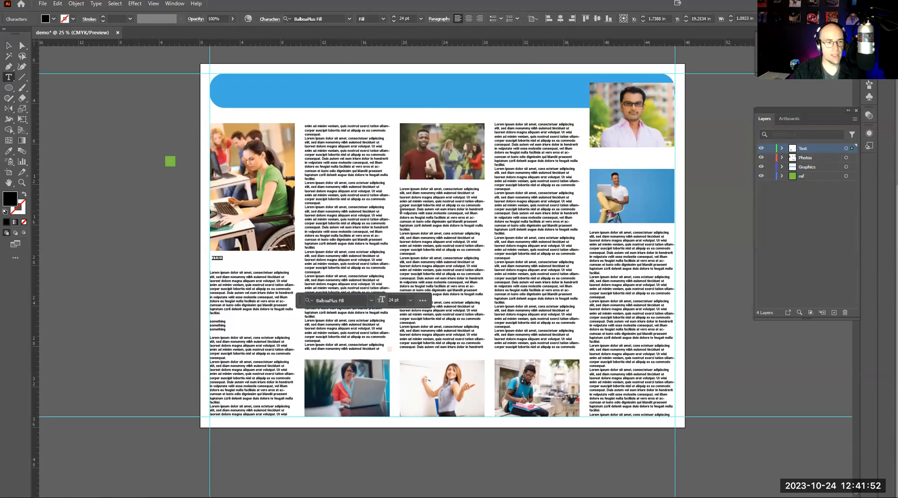
click(409, 302)
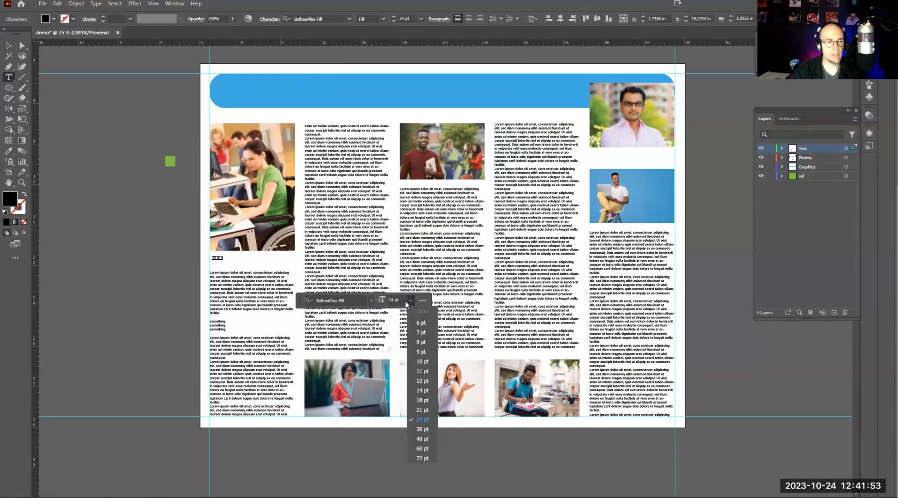
click(423, 456)
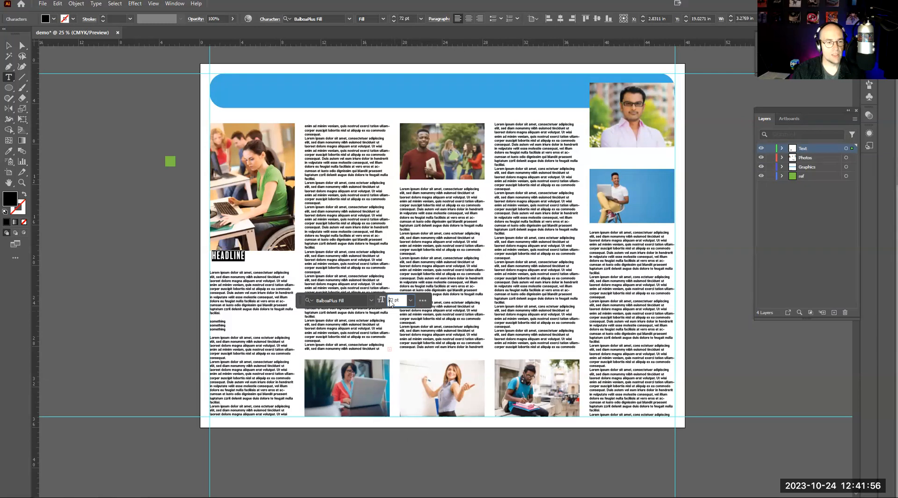
click(392, 301)
scroll(392, 300, up, 5)
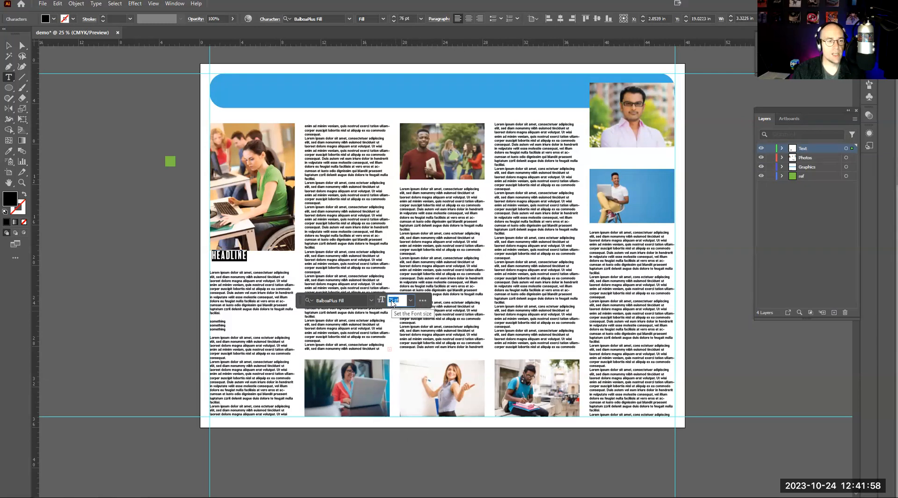
scroll(392, 303, up, 20)
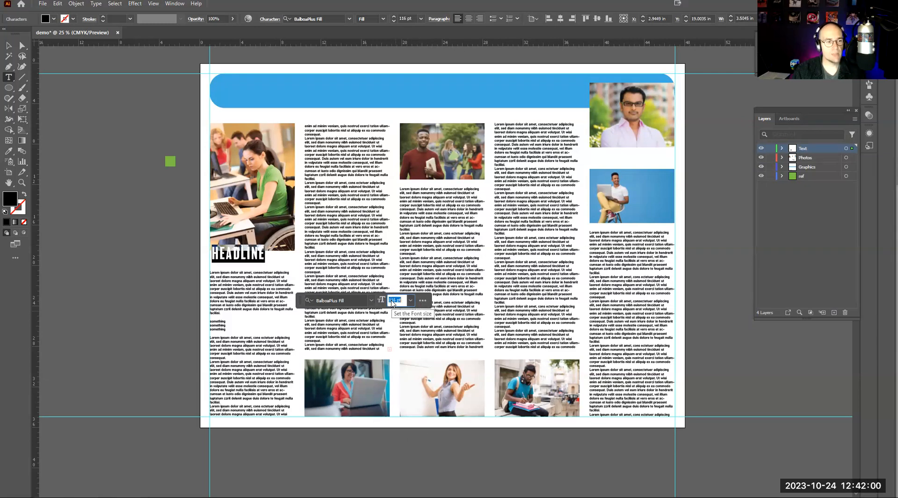
scroll(392, 303, down, 4)
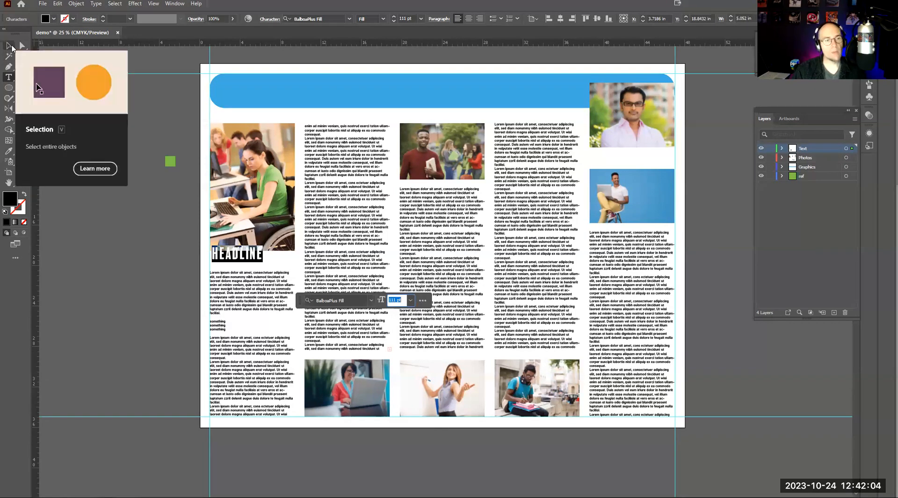
Show the Character settings for the headline and place them on the empty canvas beside the first column.
click(174, 4)
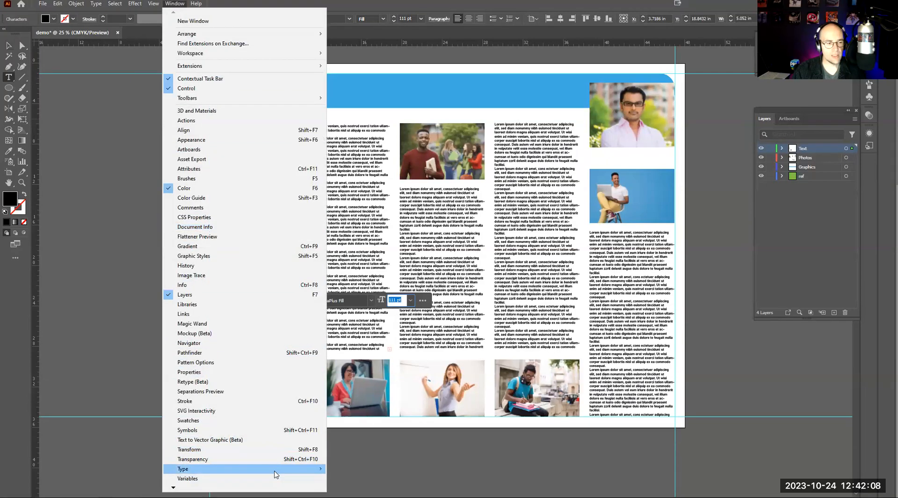
mouse_move(274, 468)
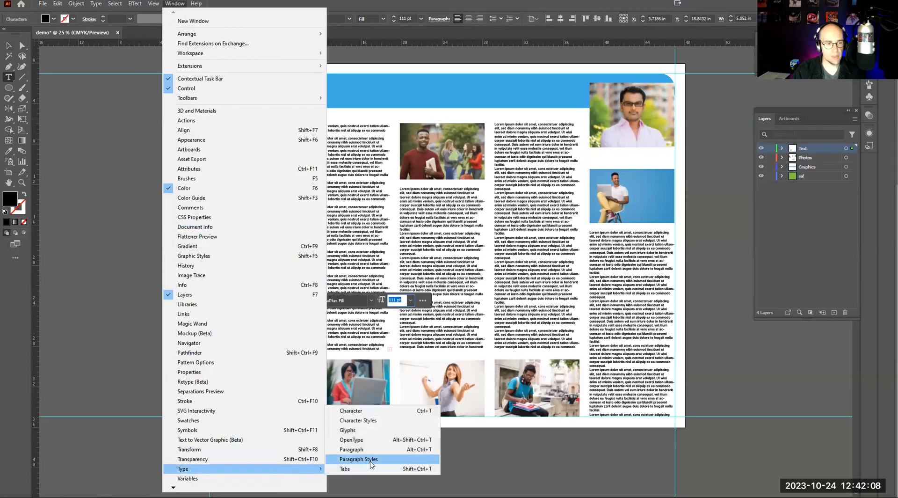
click(391, 414)
drag(88, 186, 133, 186)
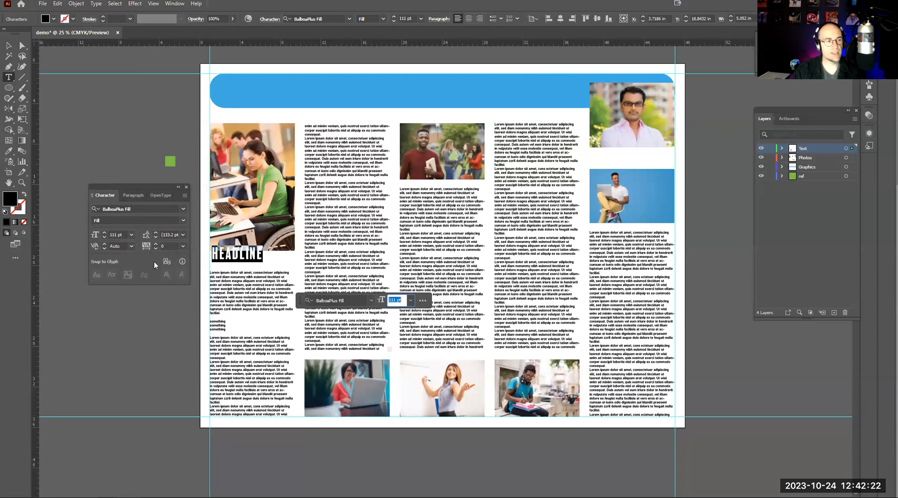
Move the first column's headline just above the body text and recolour it with the banner's blue using the Eyedropper.
click(8, 45)
drag(243, 256, 241, 265)
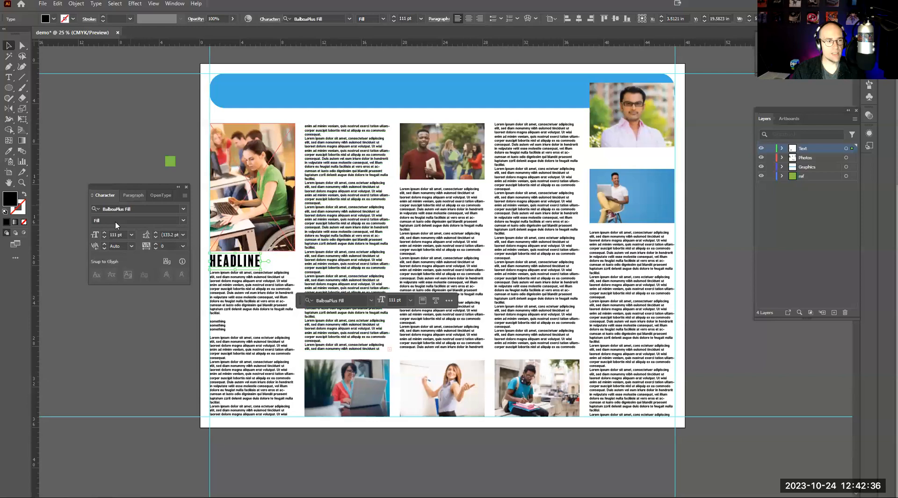
click(13, 154)
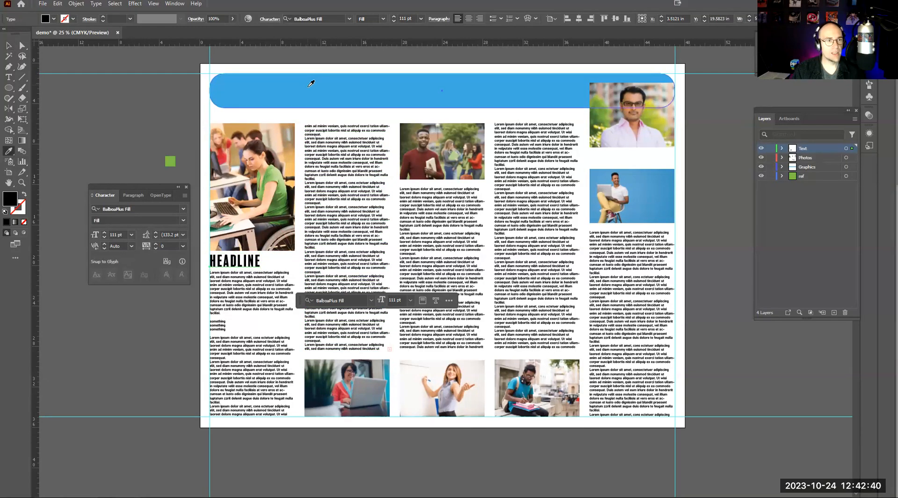
click(310, 84)
click(9, 45)
click(63, 115)
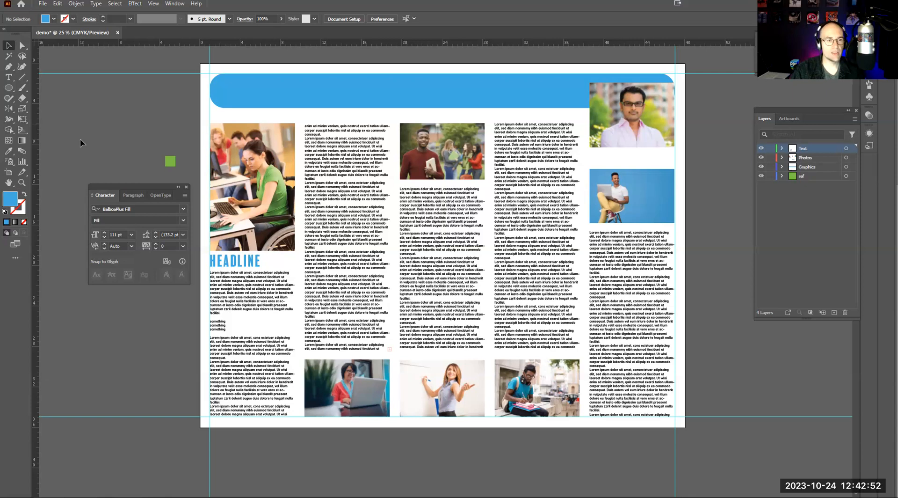
Lower the upper edge of the third column's text frame and place a copy of the blue headline in the gap below the photo.
click(424, 216)
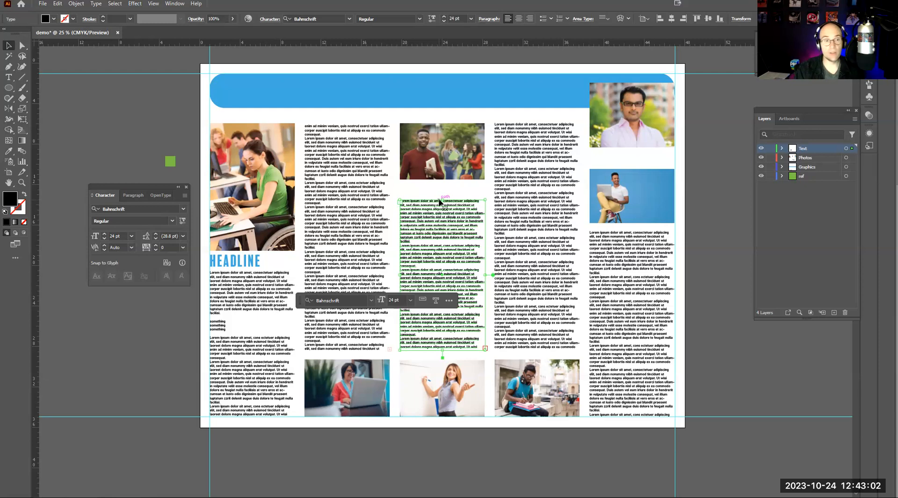
click(240, 261)
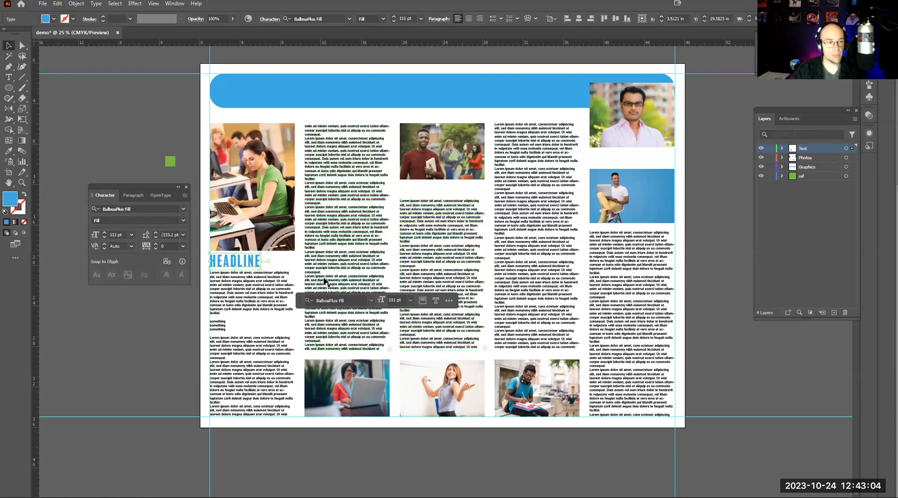
key(ctrl+c)
key(ctrl+v)
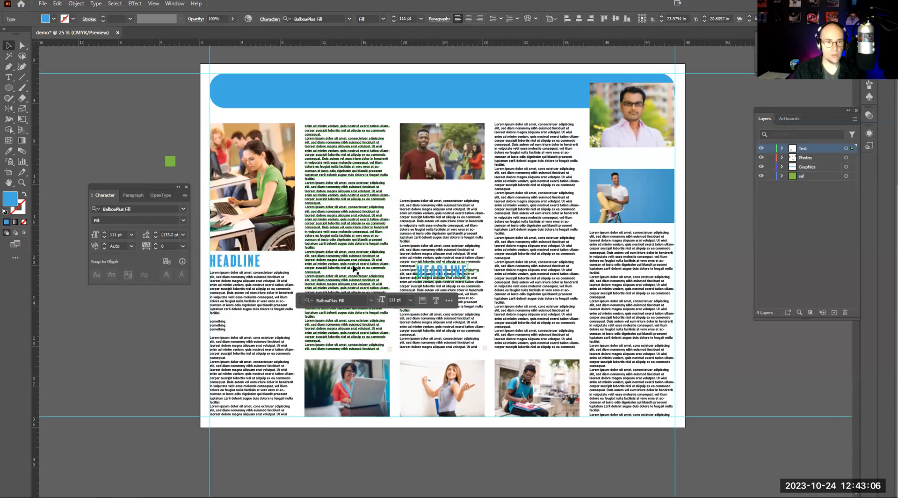
drag(442, 270, 424, 190)
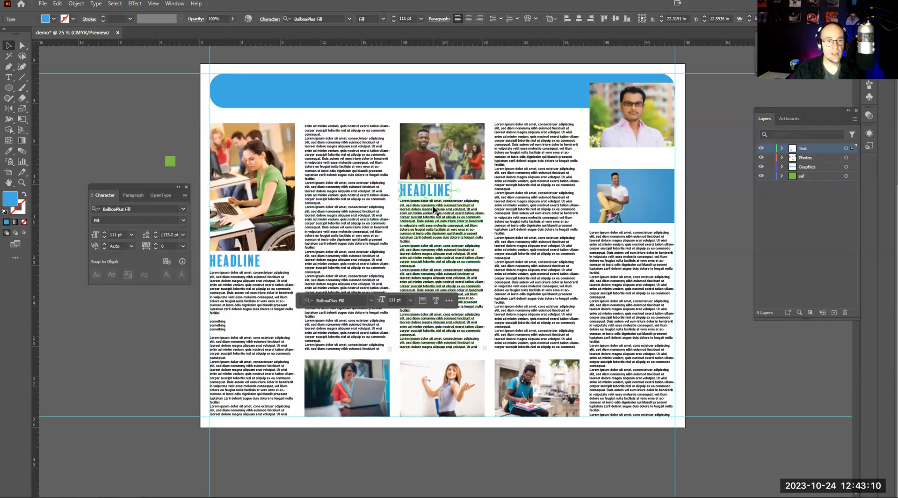
Lower the upper edge of the fifth column's text frame and place another headline copy beneath the photo of the seated man.
click(511, 231)
click(644, 264)
drag(633, 232, 632, 245)
key(ctrl+v)
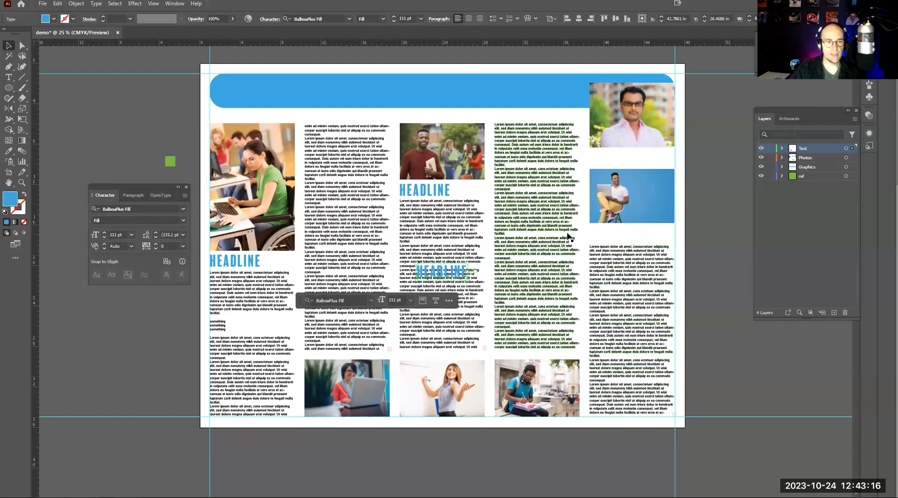
drag(447, 271, 620, 236)
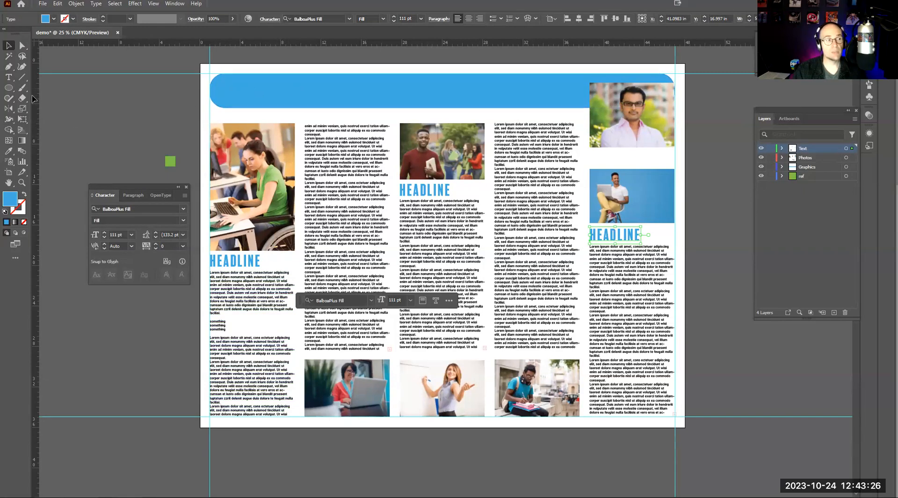
Add point text at the banner's lower edge with the lines "NAME OF RESEARCH" and "IT IS SUPER COOL!".
click(9, 77)
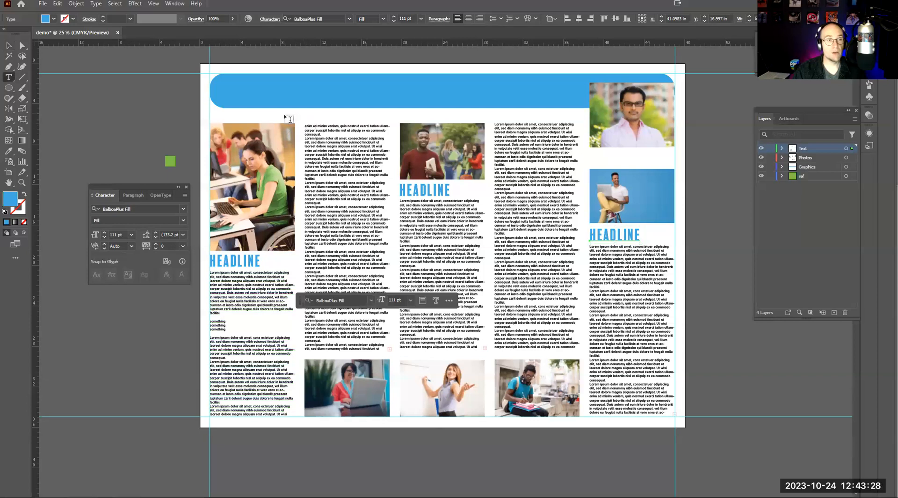
click(284, 114)
text(N)
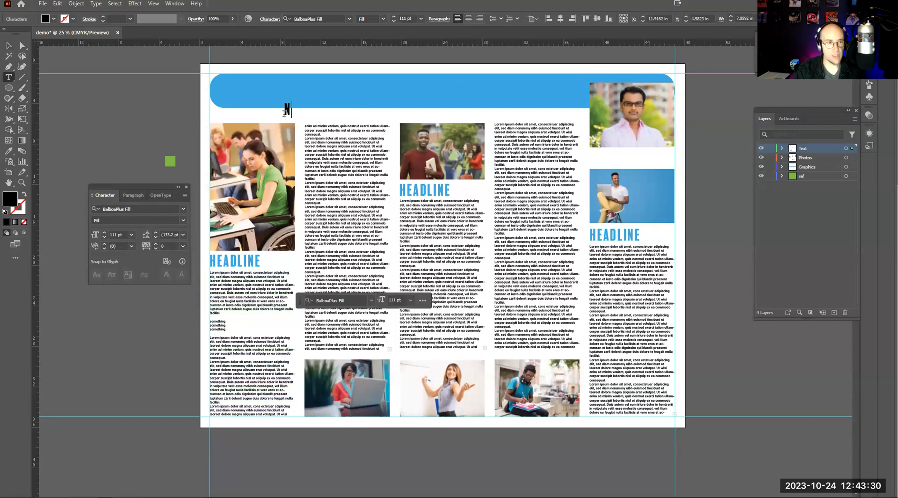
text(AME OF RESEARCH)
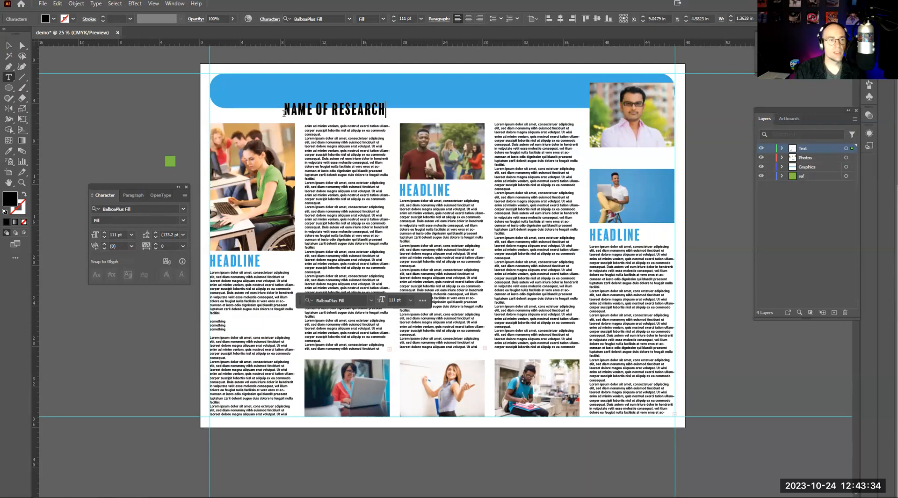
key(Escape)
text(IT IS SUPER COOL!)
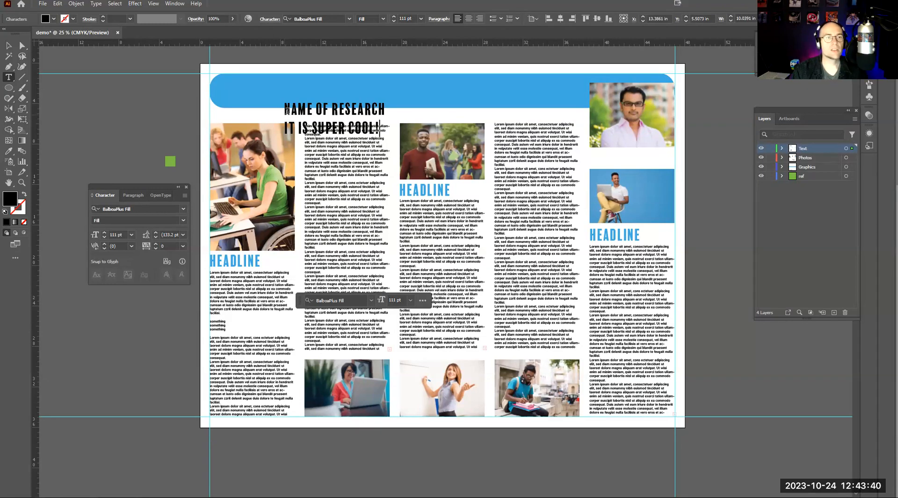
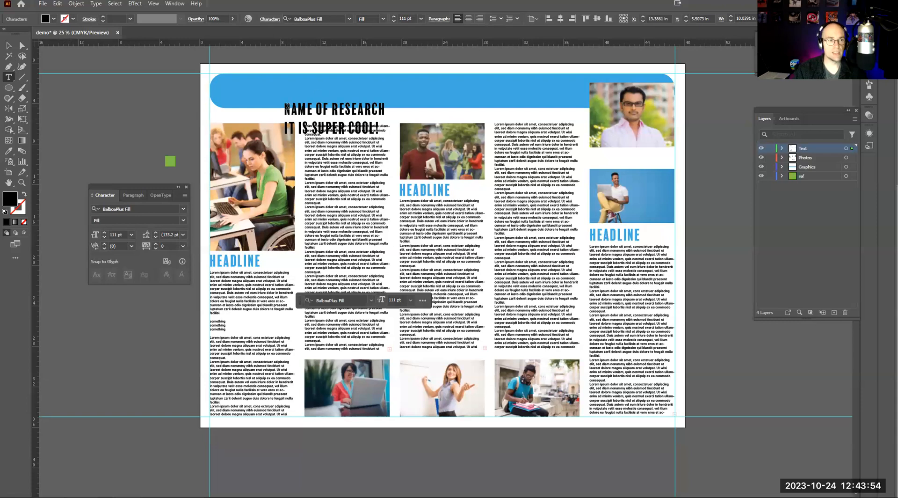
Fill the line "NAME OF RESEARCH" with white (ffffff) and move the two-line title onto the blue banner's left end.
drag(286, 107, 399, 107)
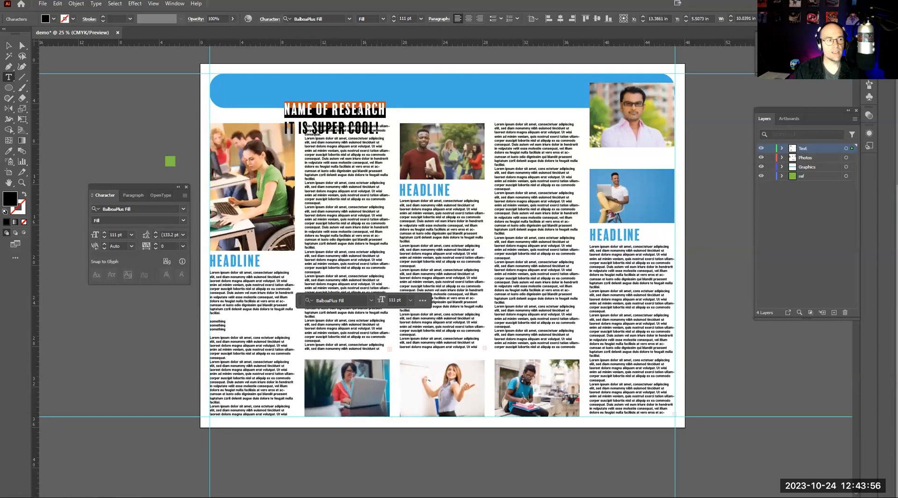
double_click(8, 204)
drag(114, 163, 44, 105)
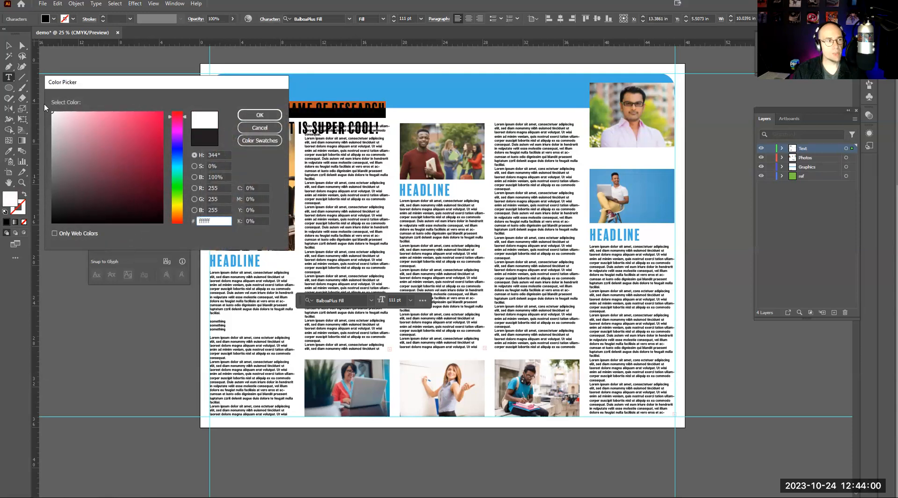
click(259, 114)
key(Escape)
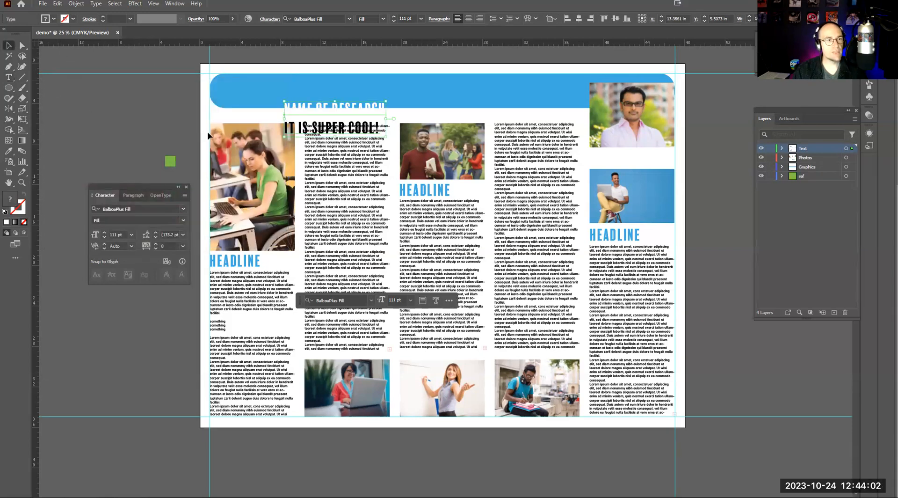
drag(332, 129, 277, 112)
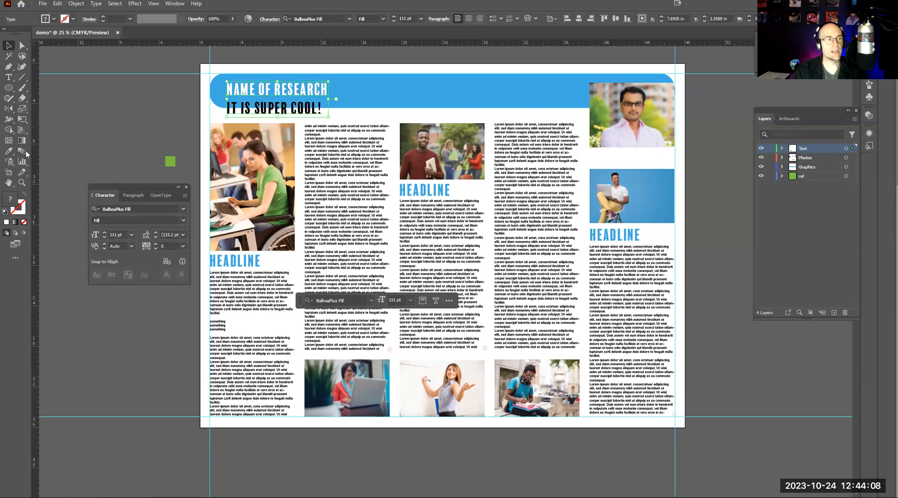
Set the leading of "NAME OF RESEARCH" to 147 pt and enlarge the line to about 19.5 in wide, repositioning it within the banner.
click(9, 77)
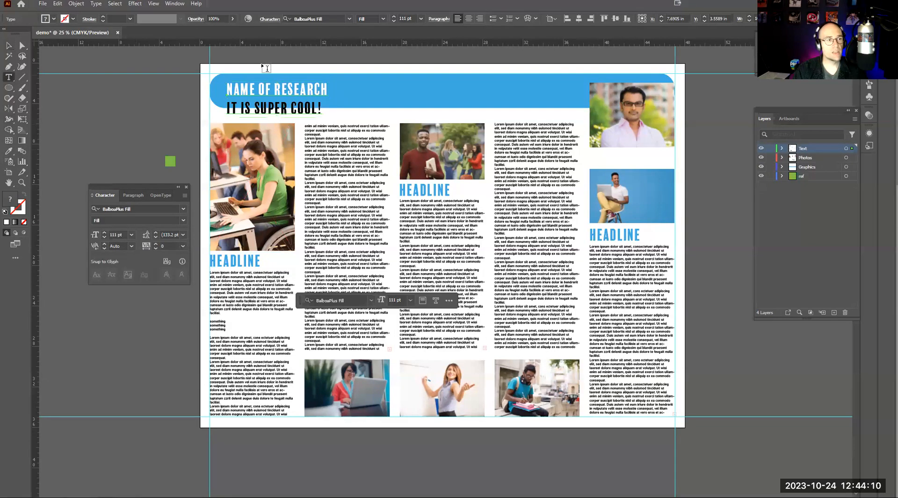
drag(225, 86, 349, 93)
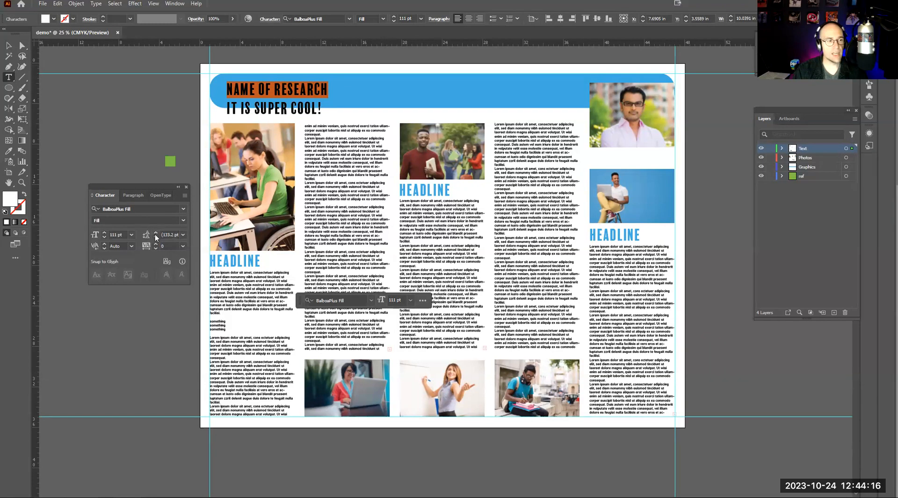
click(182, 235)
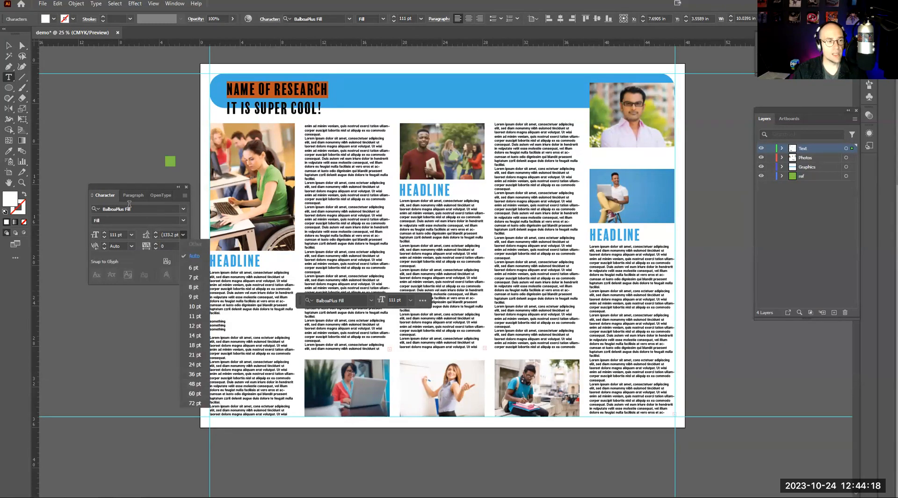
click(161, 237)
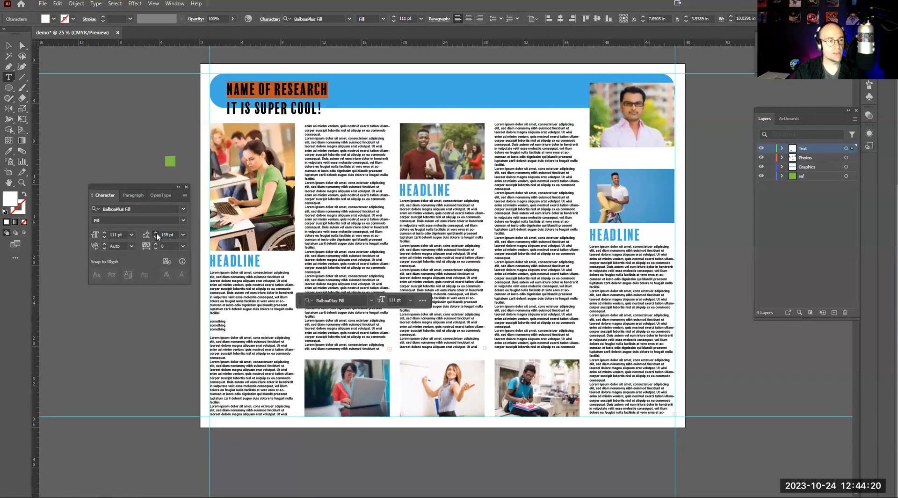
click(168, 235)
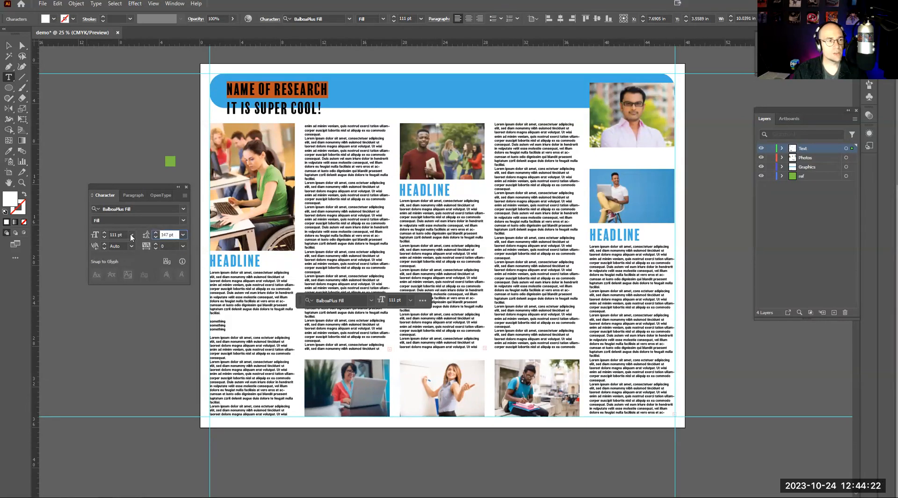
drag(107, 234, 107, 233)
click(16, 44)
drag(276, 92, 276, 98)
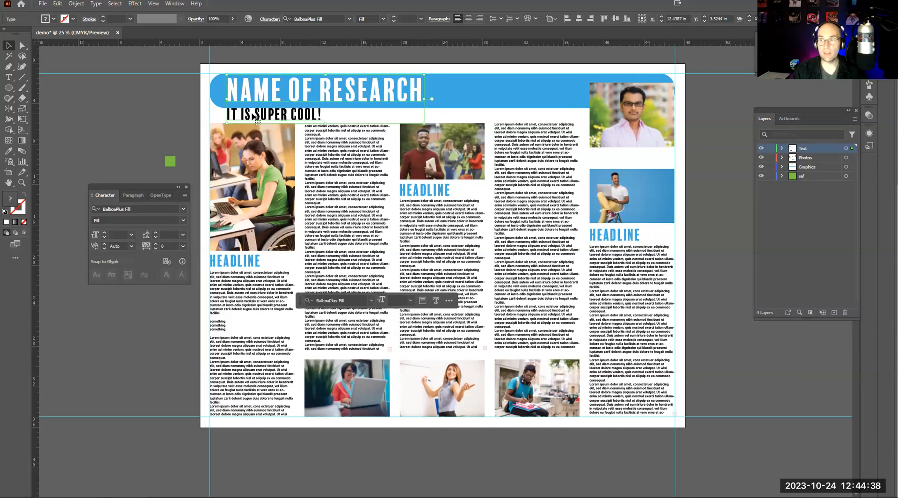
Reduce the subtitle line "IT IS SUPER COOL!" to a font size of 48 pt.
key(t)
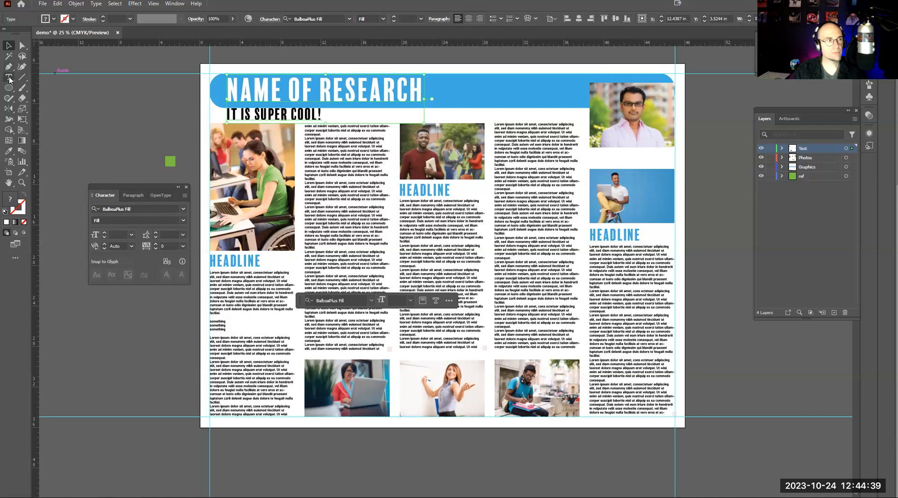
drag(320, 113, 281, 113)
click(309, 112)
triple_click(309, 111)
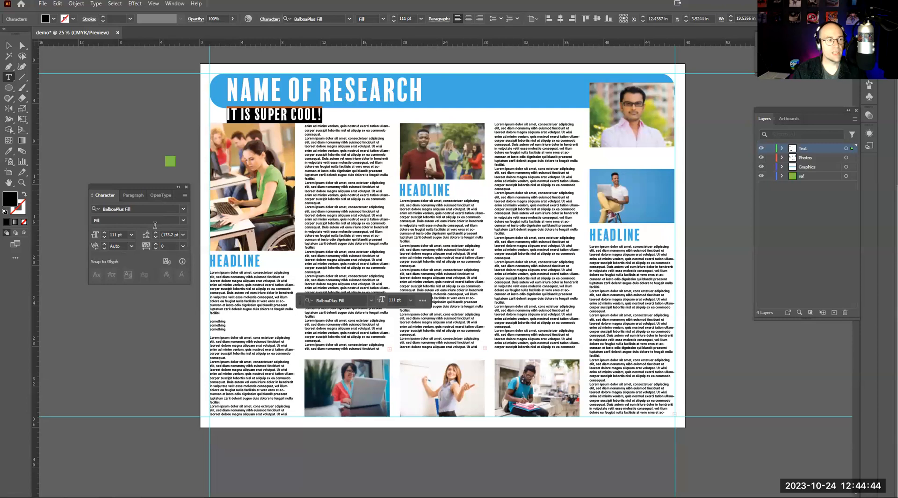
click(131, 235)
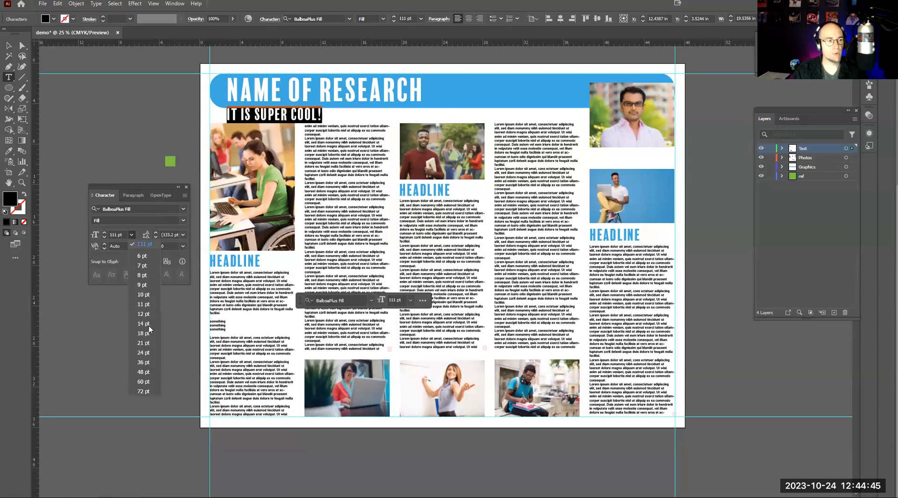
click(143, 372)
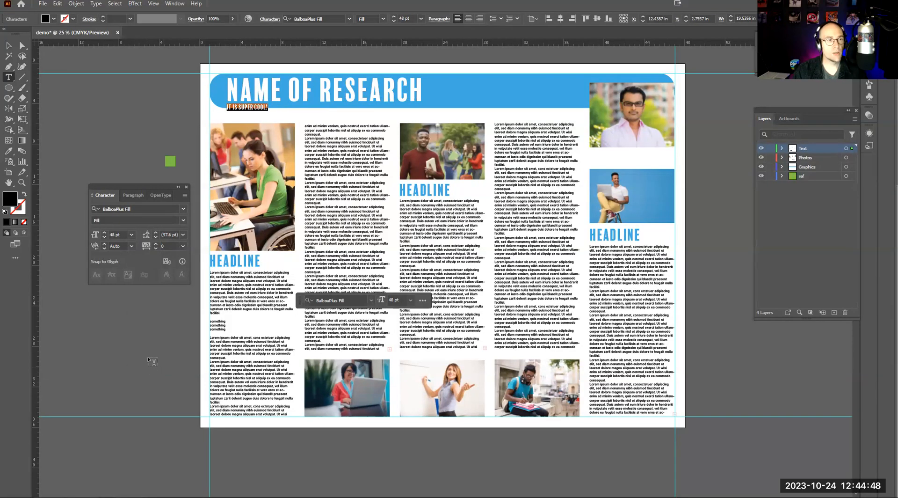
Set the subtitle line's leading to 44 pt and its tracking to 110.
click(155, 239)
click(154, 239)
click(155, 239)
click(155, 239)
click(155, 239)
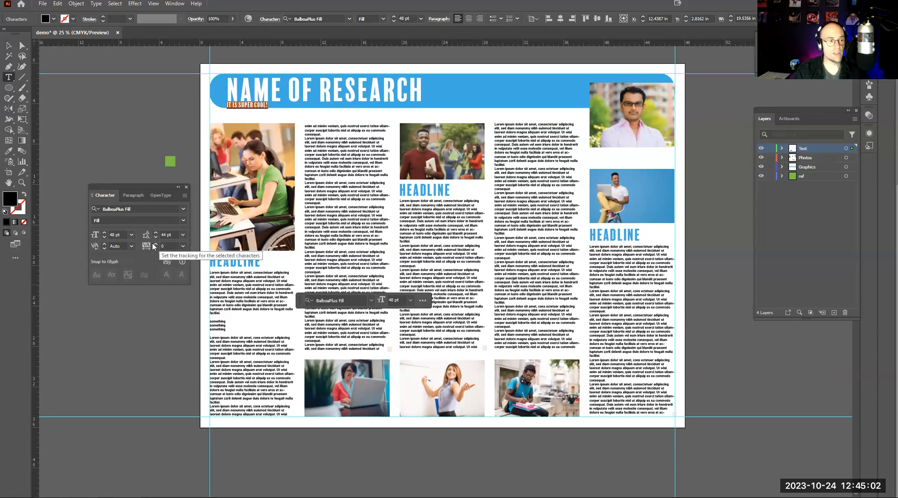
click(156, 243)
click(156, 244)
click(156, 244)
click(156, 244)
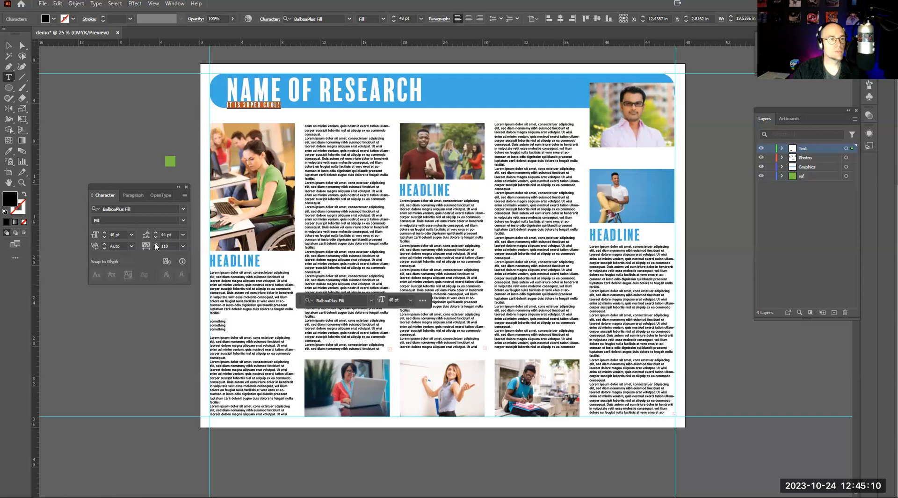
Right-align both lines of the banner title.
click(136, 196)
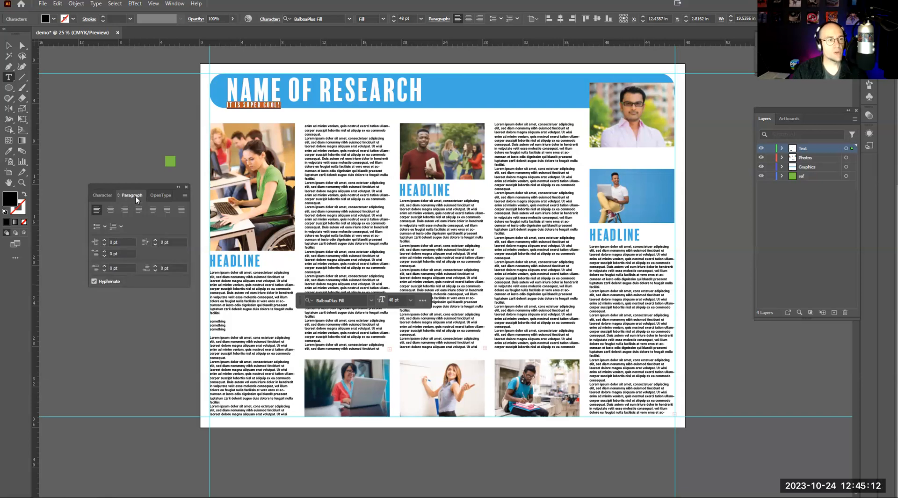
click(128, 209)
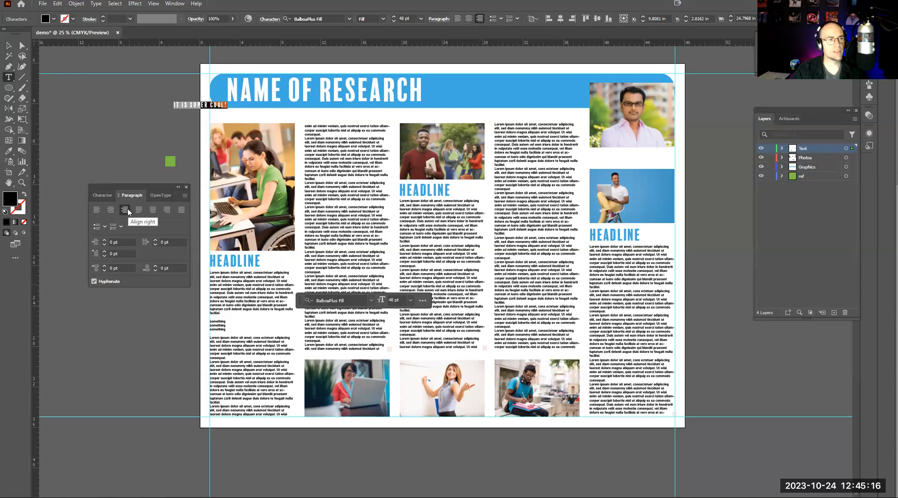
click(223, 105)
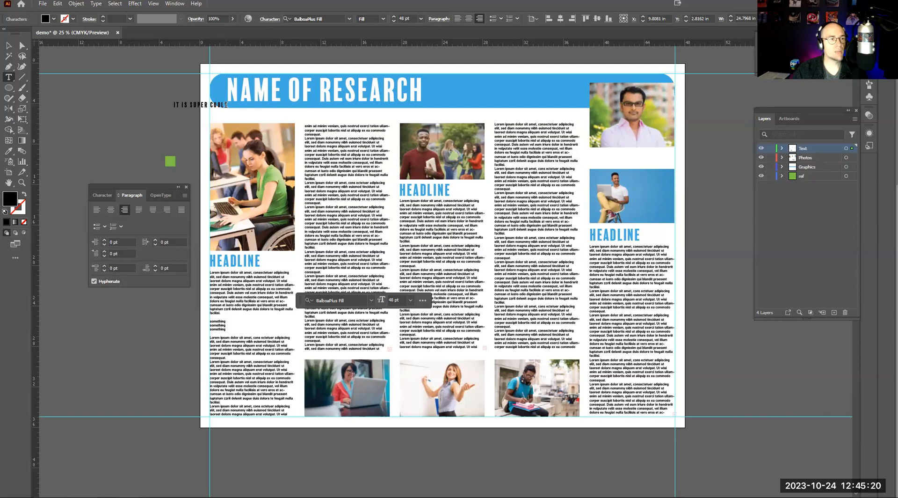
key(ctrl+a)
click(125, 209)
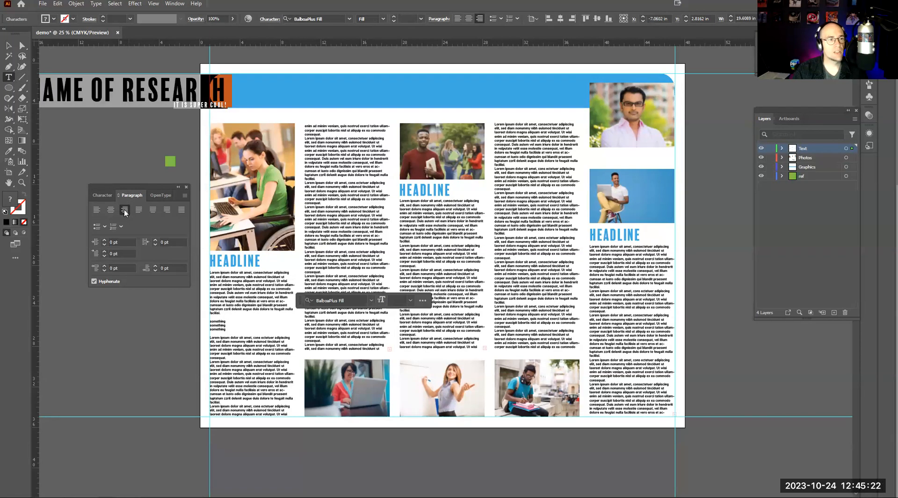
Move the right-aligned title to the banner's right part so that it ends just before the portrait photo.
click(8, 45)
drag(164, 92, 508, 96)
drag(509, 96, 509, 96)
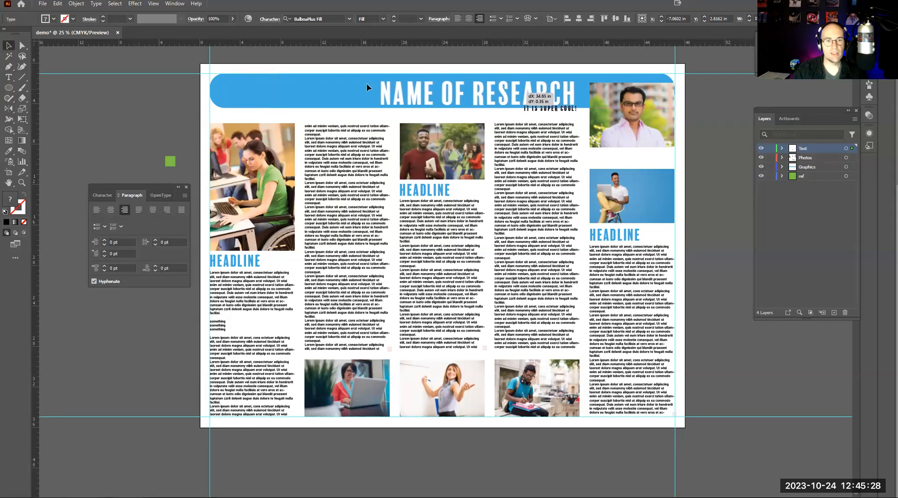
Nudge the right-aligned banner title slightly upward within the blue banner and deselect it.
key(Up)
key(Up)
key(Up)
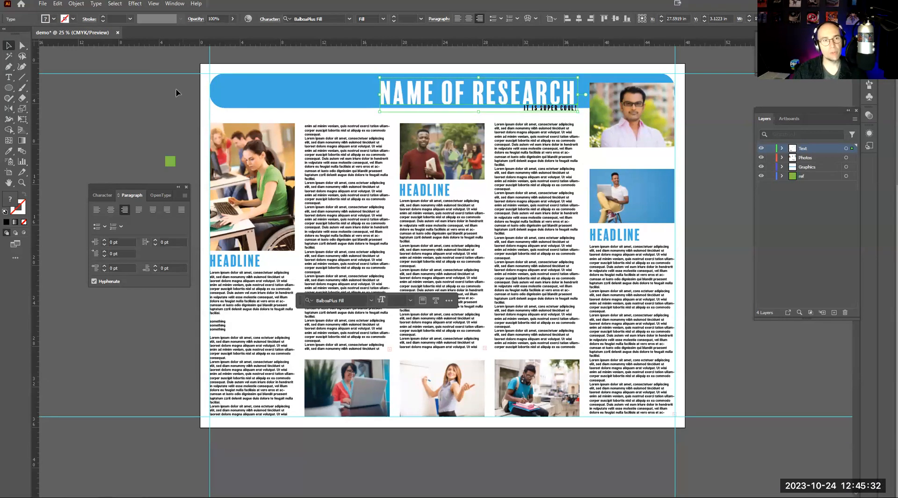
click(168, 90)
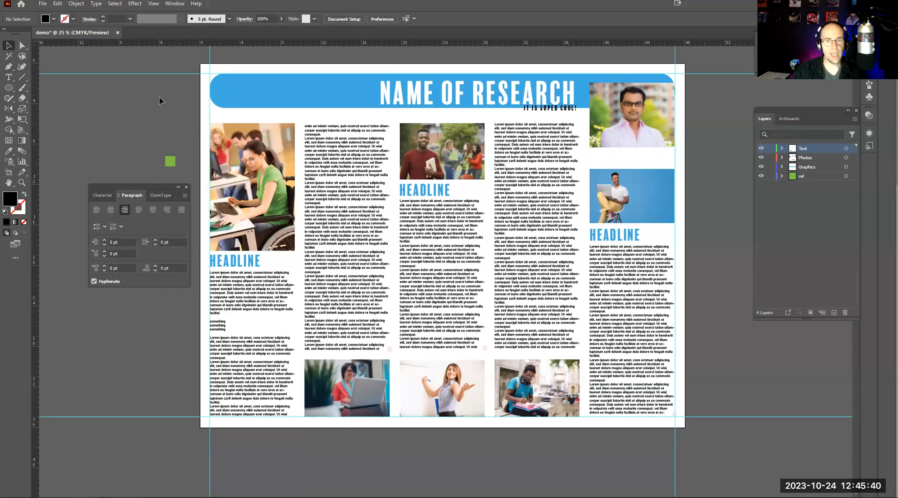
Start saving the poster as demo.pdf in Adobe PDF format and bring up the PDF settings.
click(42, 4)
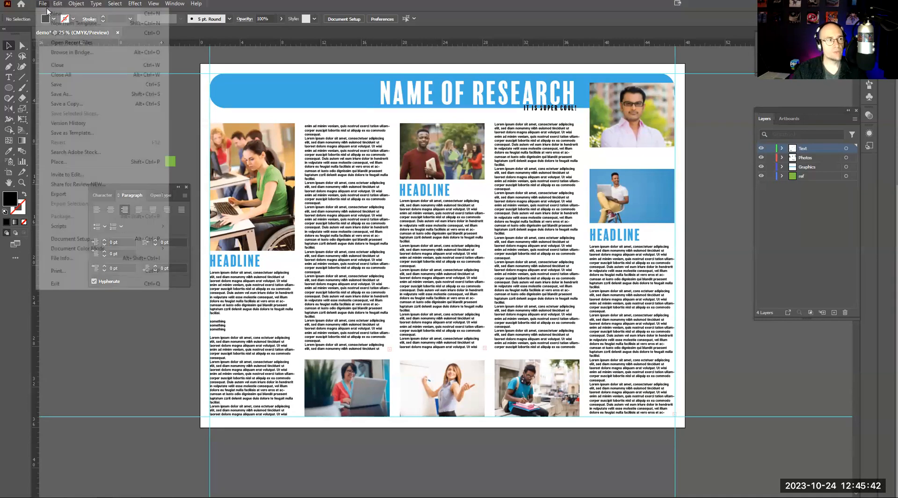
click(64, 94)
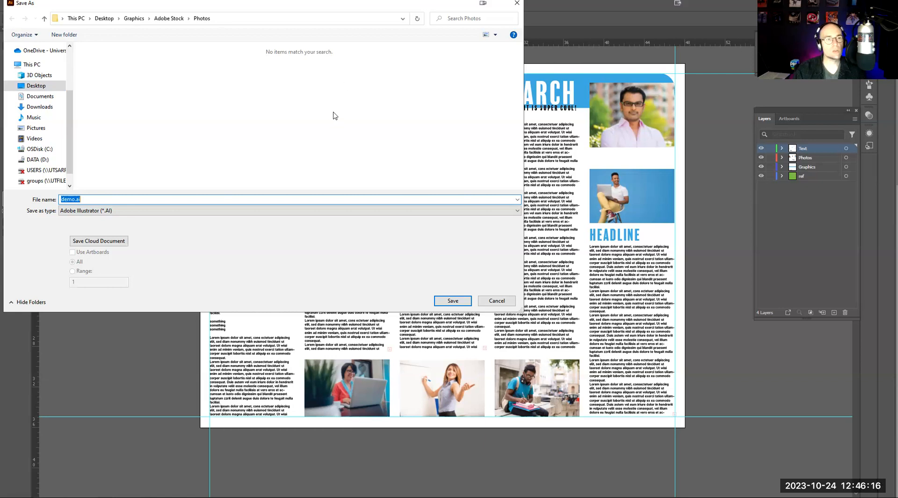
click(313, 211)
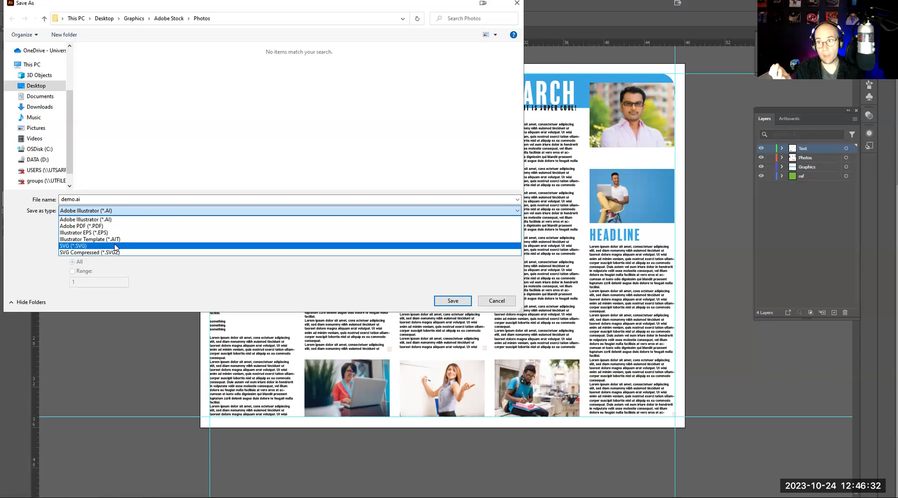
click(124, 226)
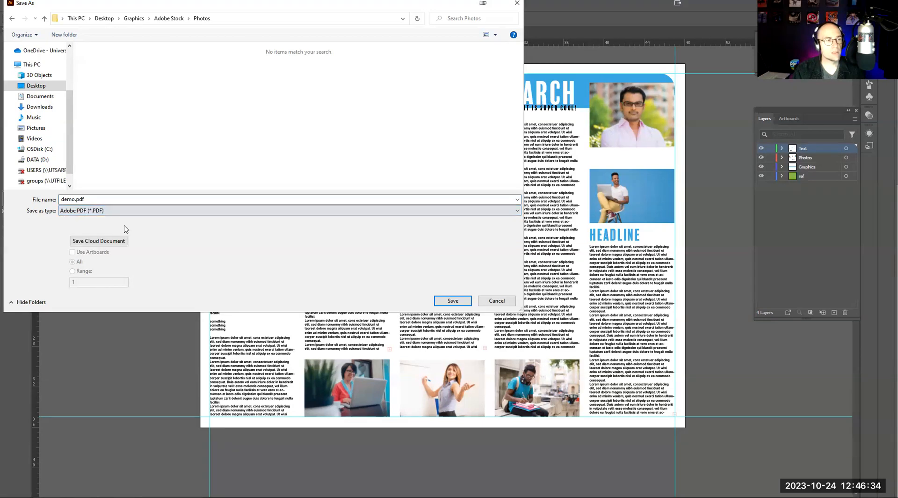
click(452, 301)
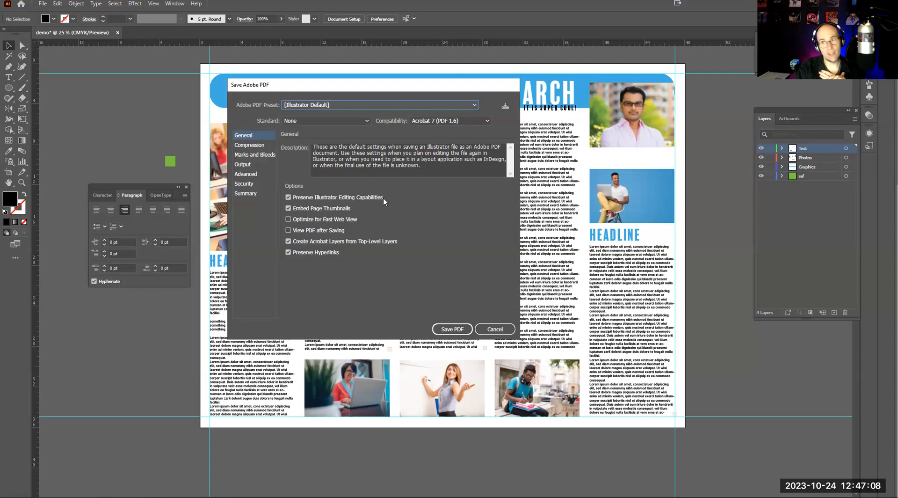
Turn off Preserve Illustrator Editing Capabilities, review the color image compression choices, and cancel the PDF save.
click(291, 200)
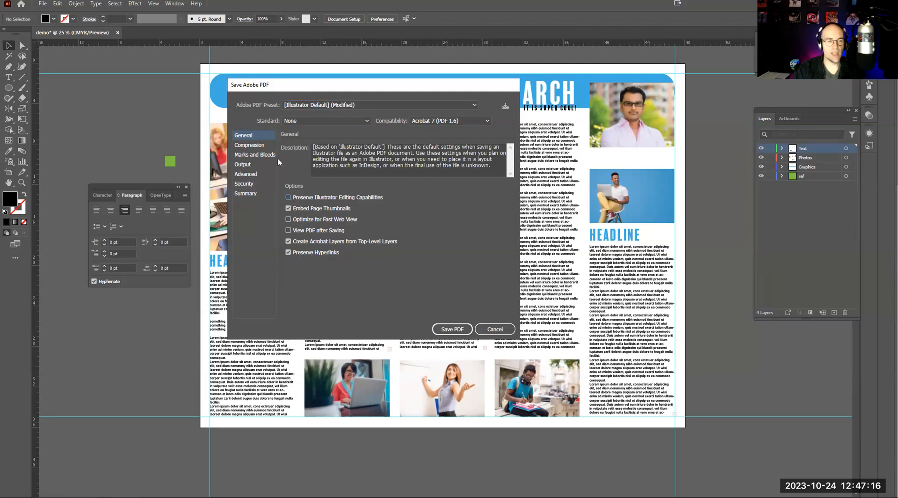
click(253, 145)
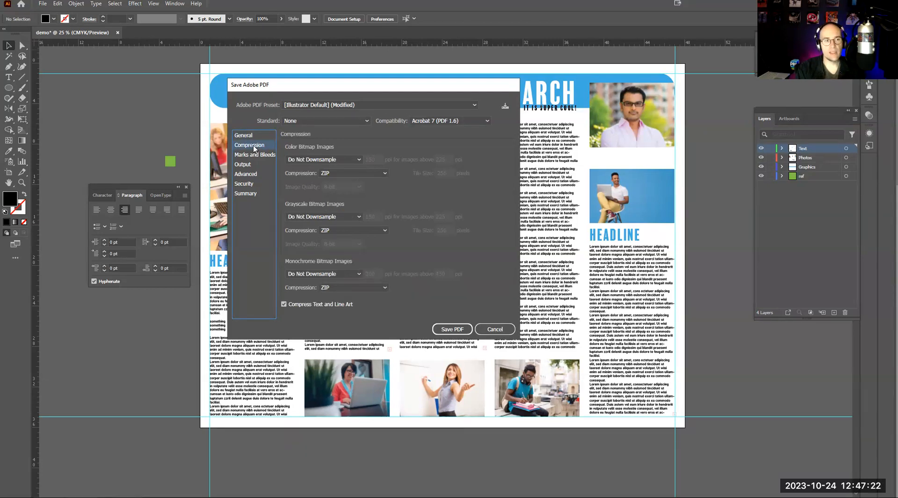
click(330, 173)
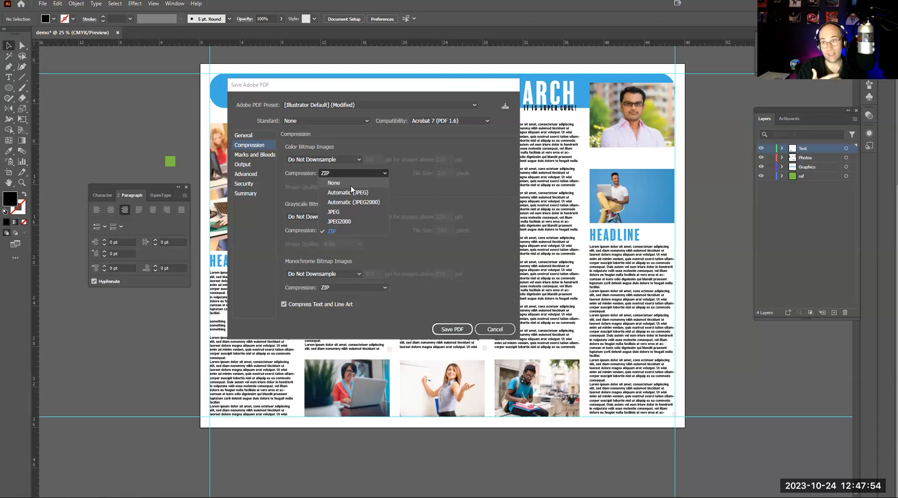
click(234, 235)
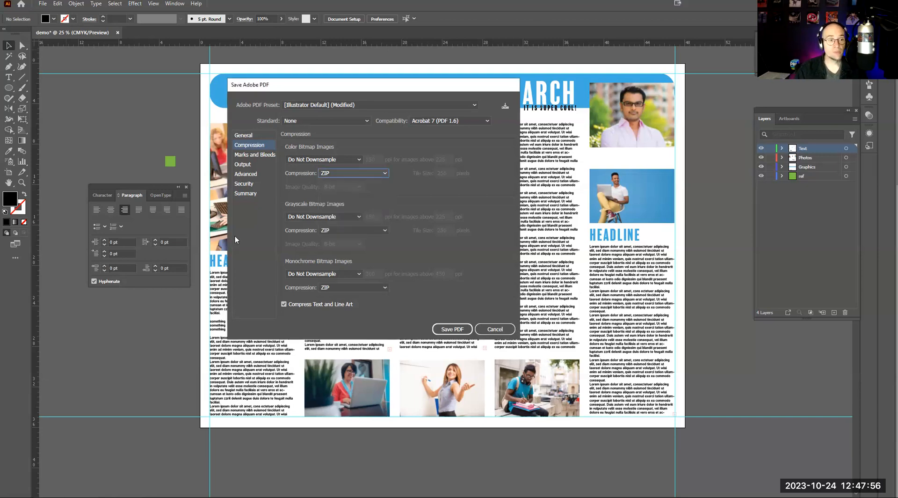
click(504, 329)
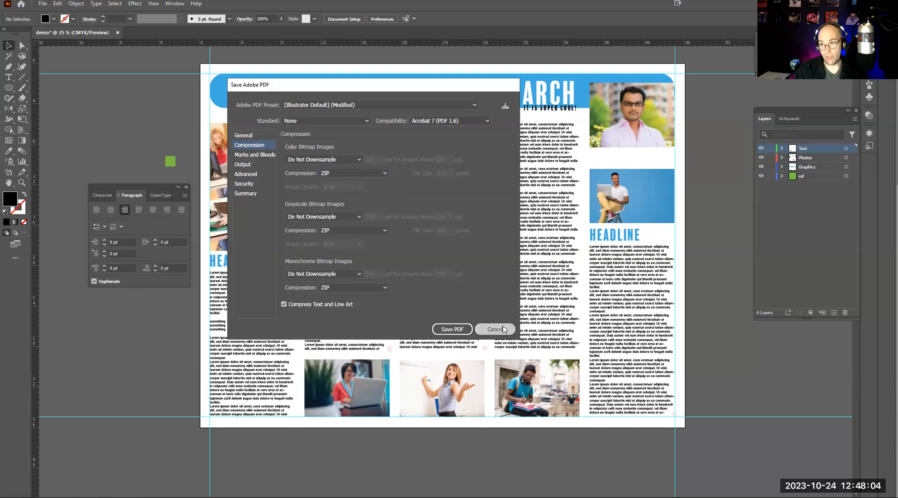
Open the poster in Save for Web (Legacy) and review the available image formats, keeping JPEG.
click(42, 4)
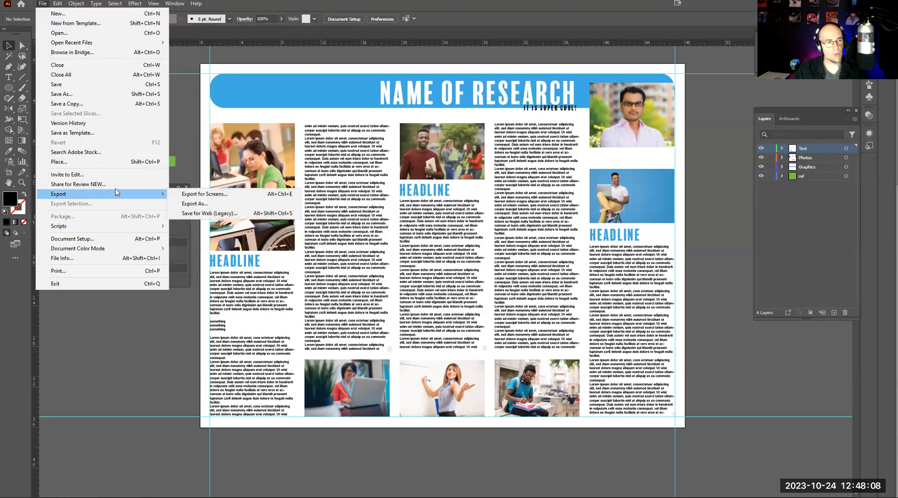
mouse_move(126, 200)
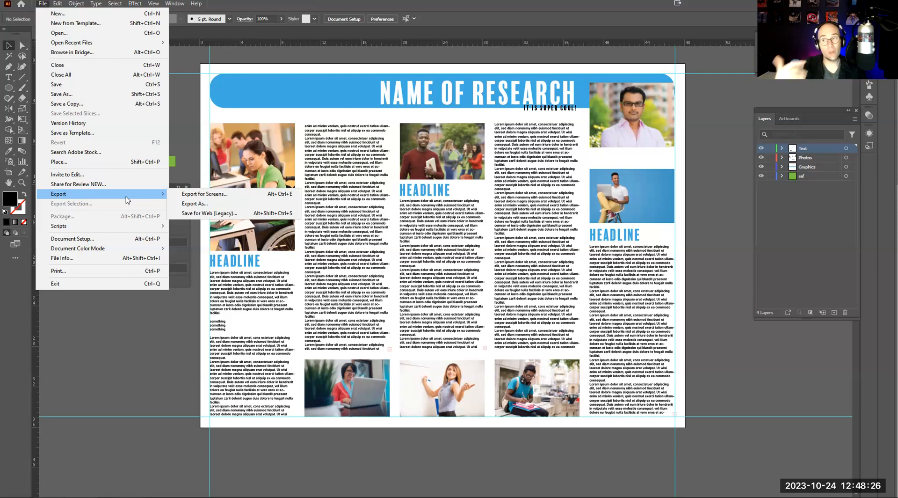
click(209, 213)
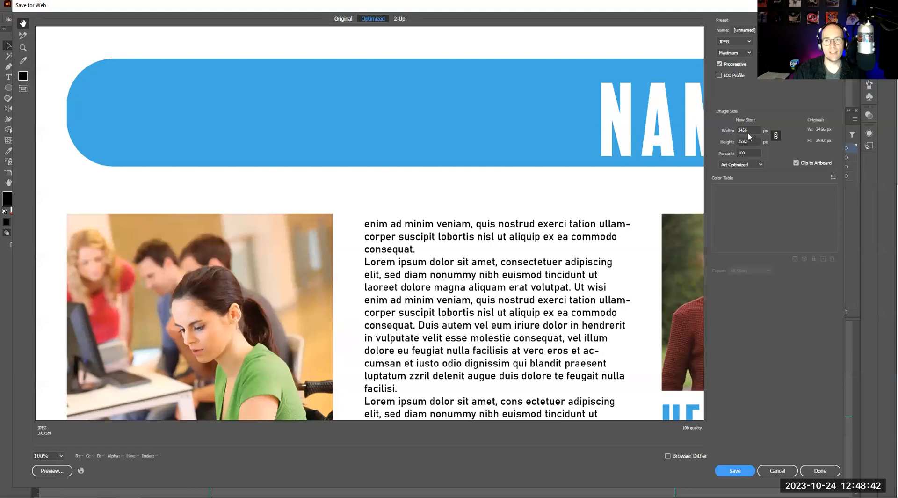
click(750, 41)
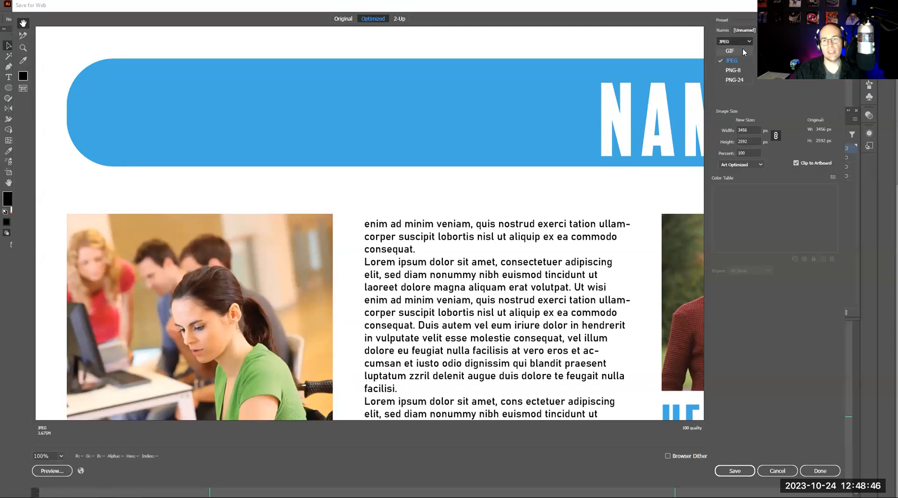
click(767, 102)
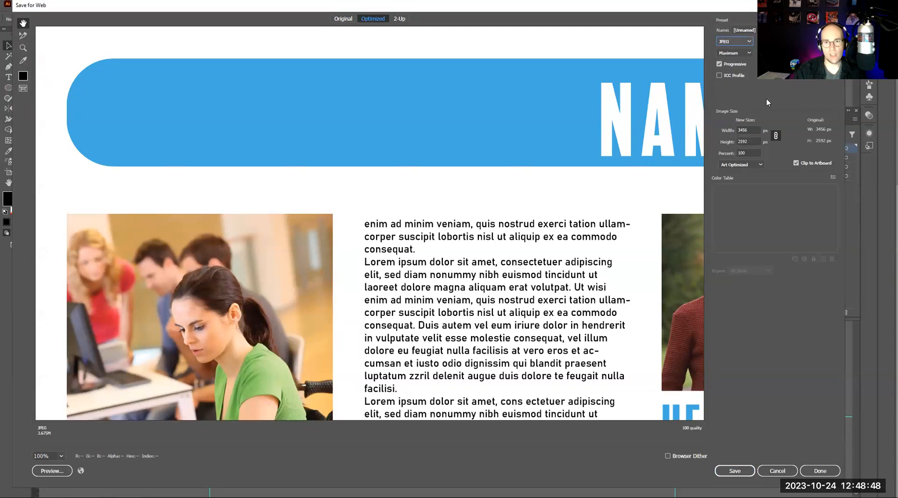
Set the web export's image width to 1080 px with proportions linked.
click(751, 129)
double_click(752, 129)
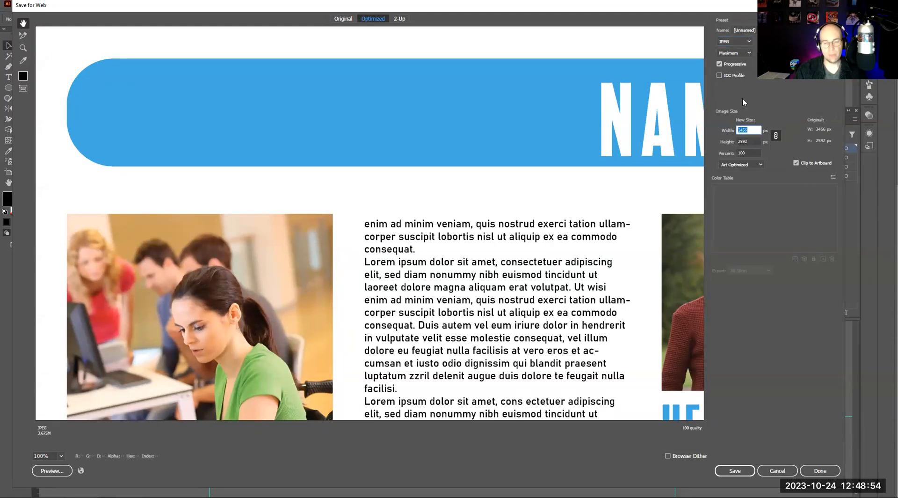
text(18)
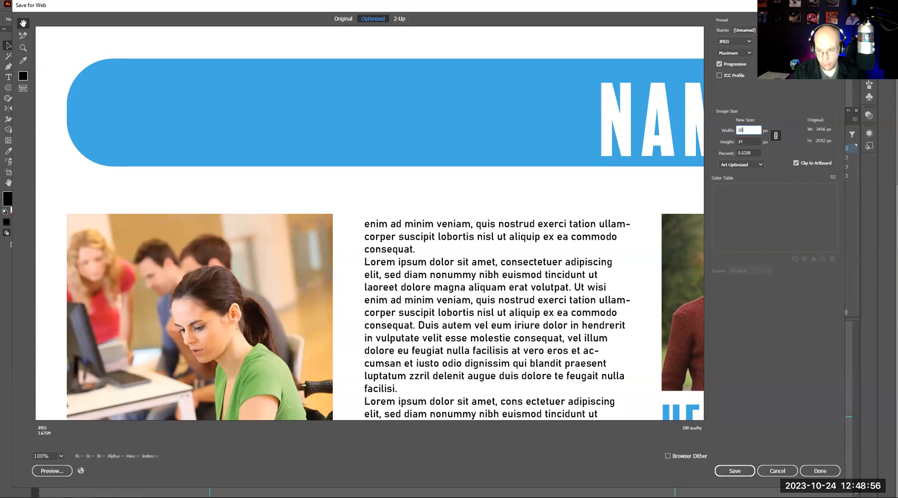
text(80)
click(751, 141)
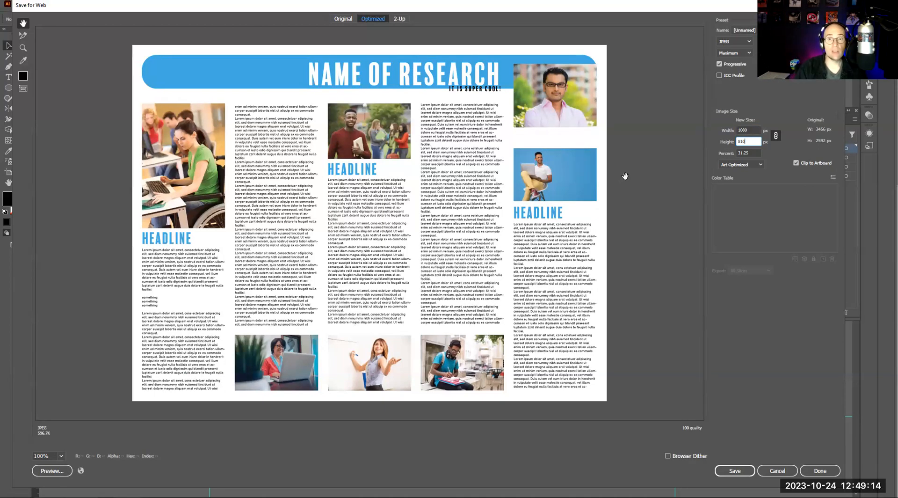
Check the web export's format choices again and cancel the export.
click(727, 42)
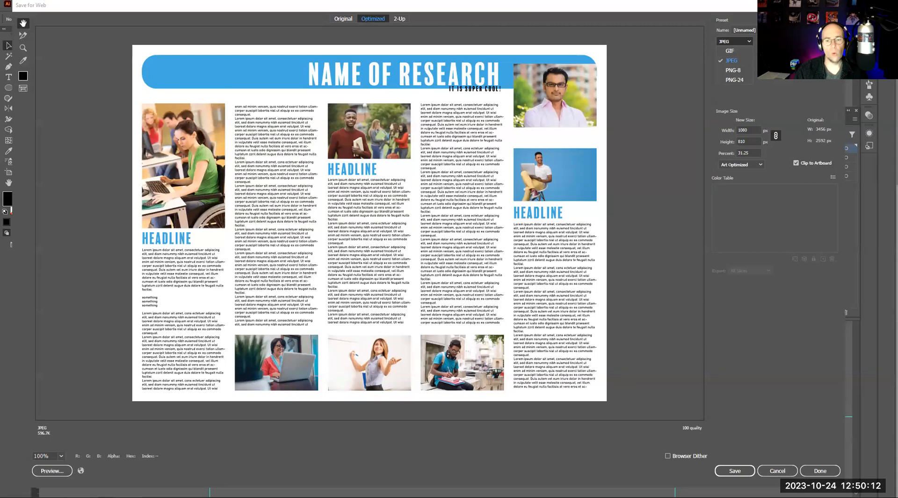
click(773, 469)
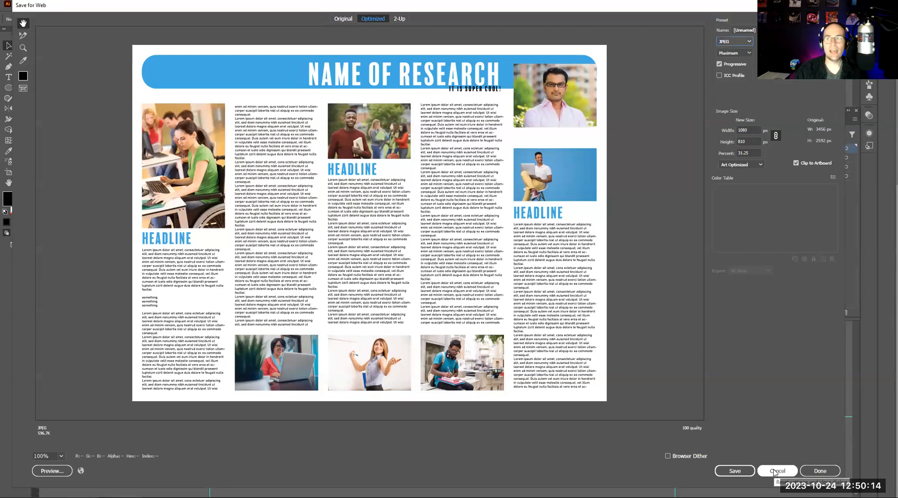
click(770, 472)
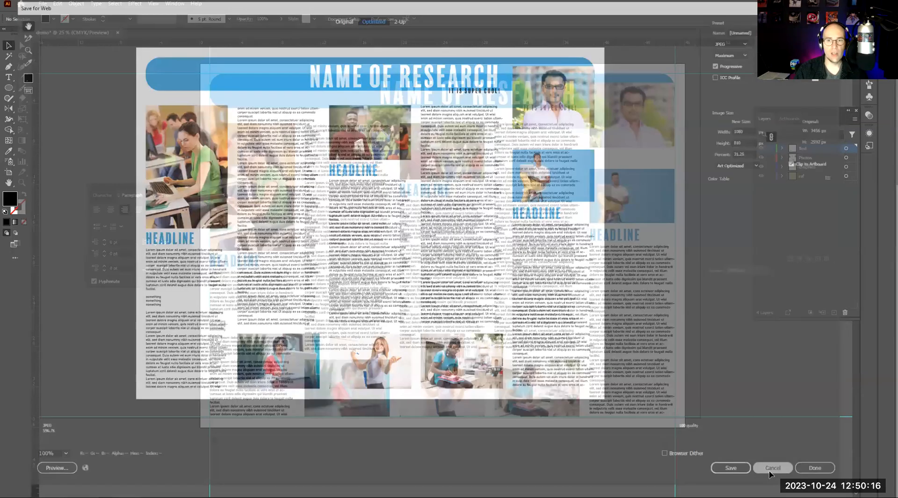